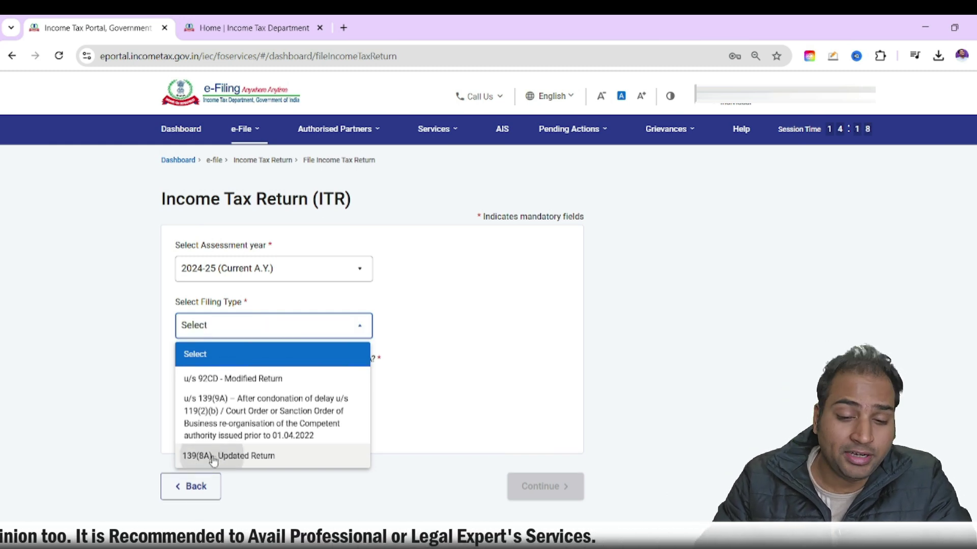
# Select filing type 139(8A) - Updated Return, answer No to the audit question, choose ITR-3 and continue.
pyautogui.click(210, 458)
pyautogui.click(245, 378)
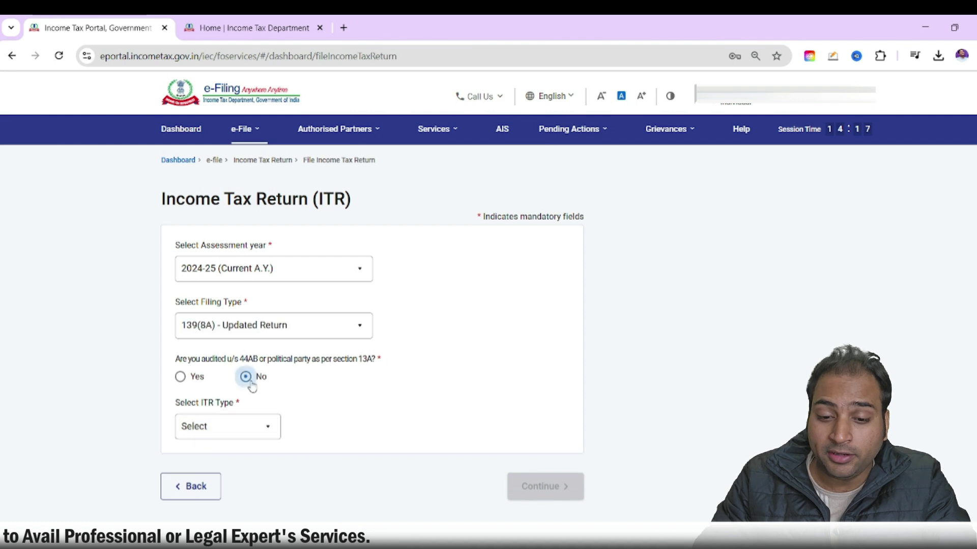
pyautogui.click(236, 433)
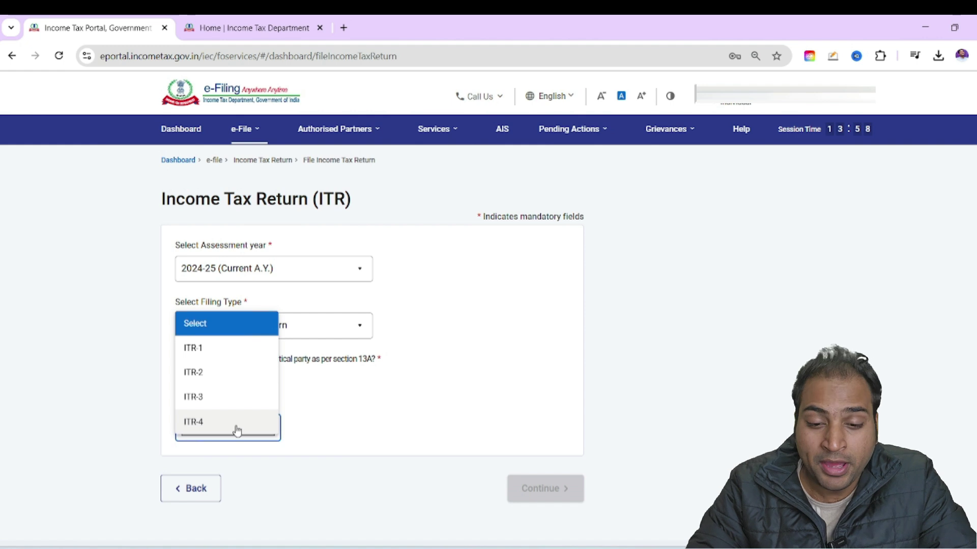
pyautogui.click(228, 398)
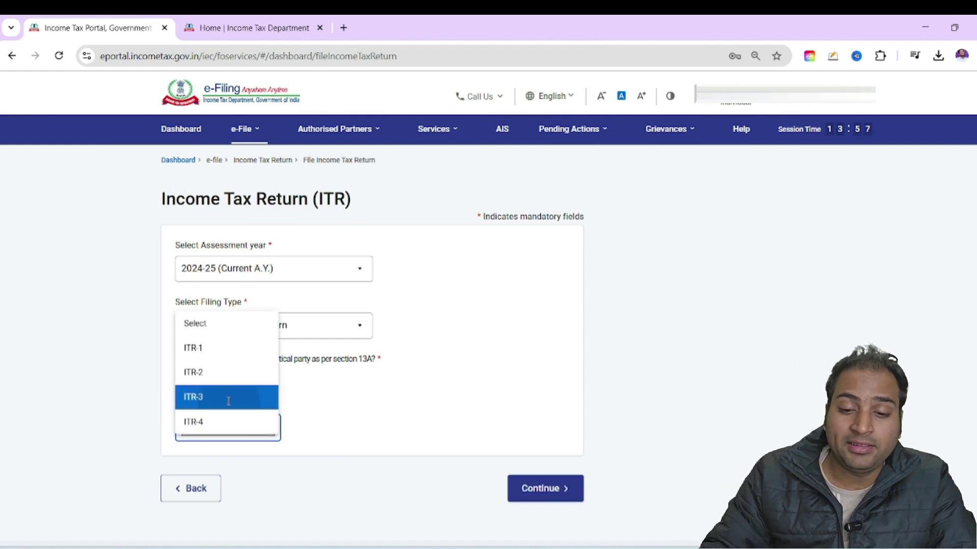
pyautogui.click(544, 493)
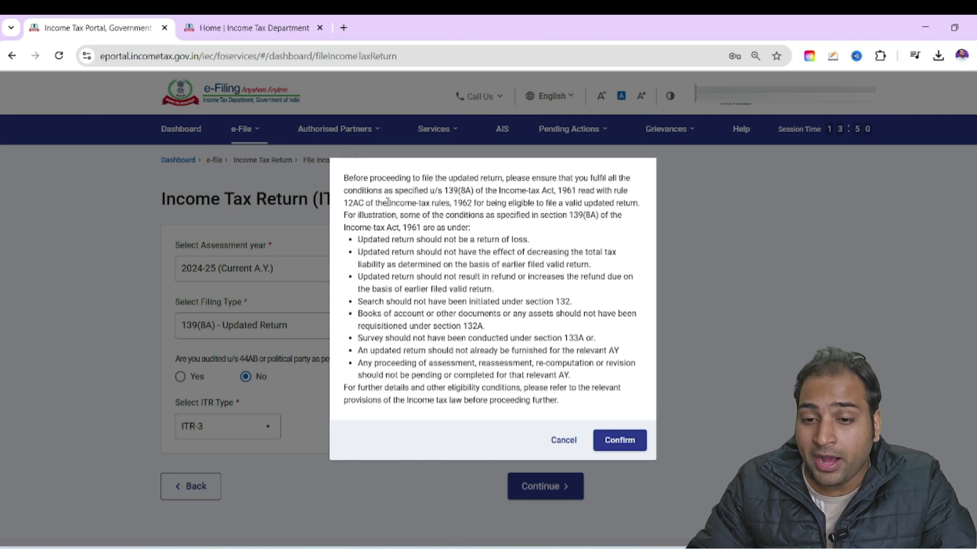
# Read through the section 139(8A) eligibility conditions for filing an updated return, and confirm them.
pyautogui.moveTo(354, 173); pyautogui.dragTo(615, 203)
pyautogui.click(331, 245)
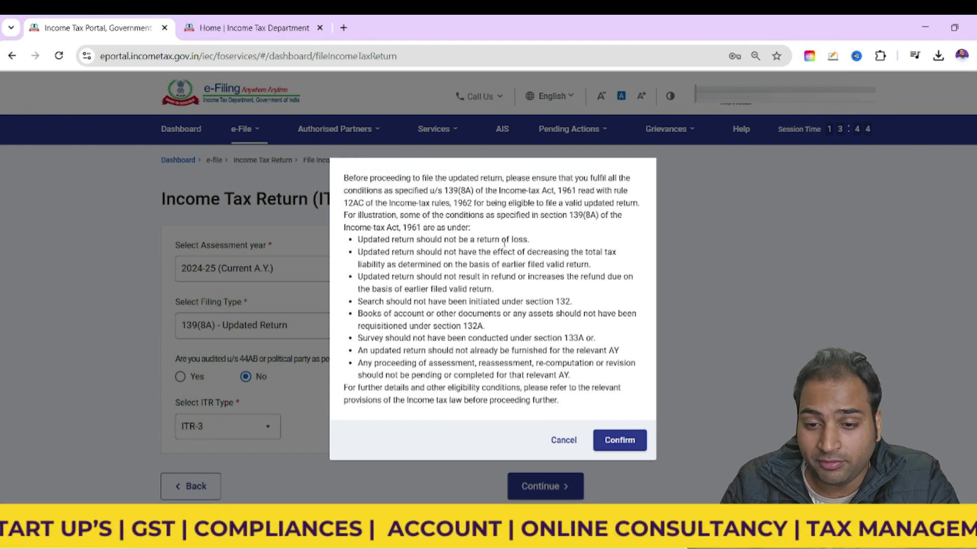
pyautogui.moveTo(362, 239); pyautogui.dragTo(551, 239)
pyautogui.moveTo(380, 252); pyautogui.dragTo(621, 269)
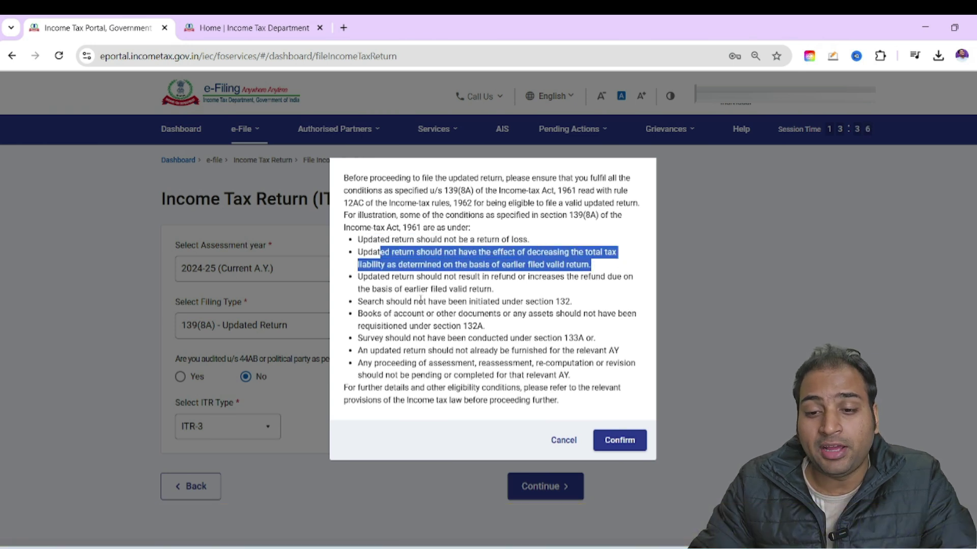
pyautogui.moveTo(410, 278); pyautogui.dragTo(524, 287)
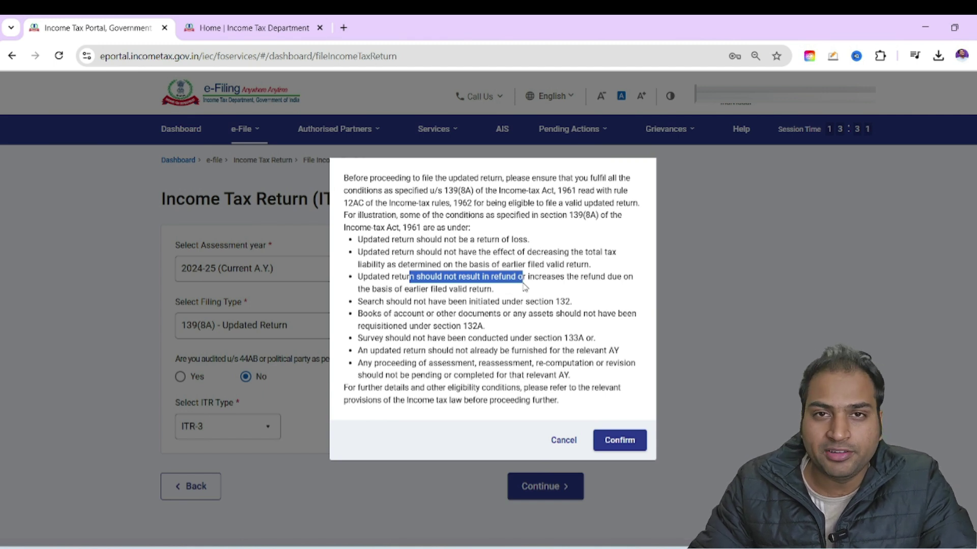
pyautogui.click(572, 275)
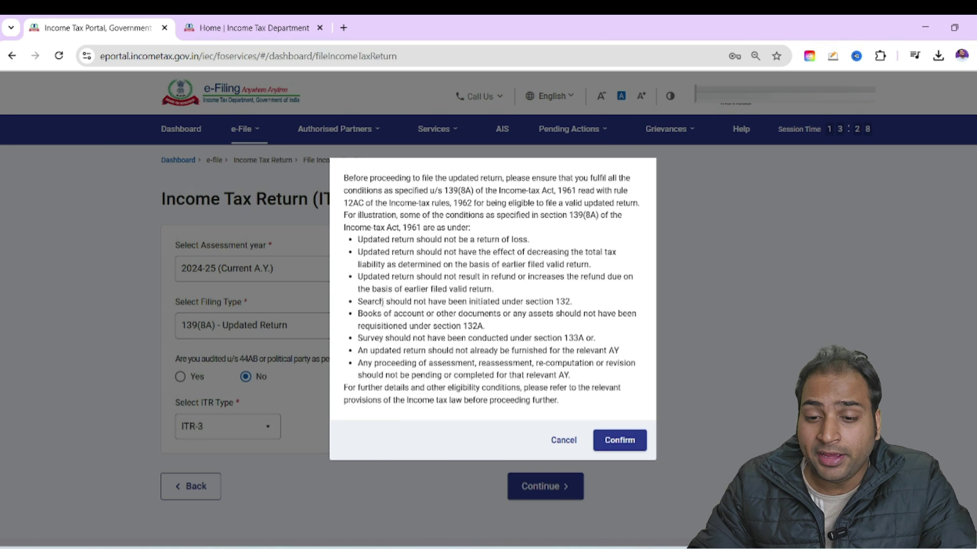
pyautogui.moveTo(366, 304); pyautogui.dragTo(583, 306)
pyautogui.click(382, 321)
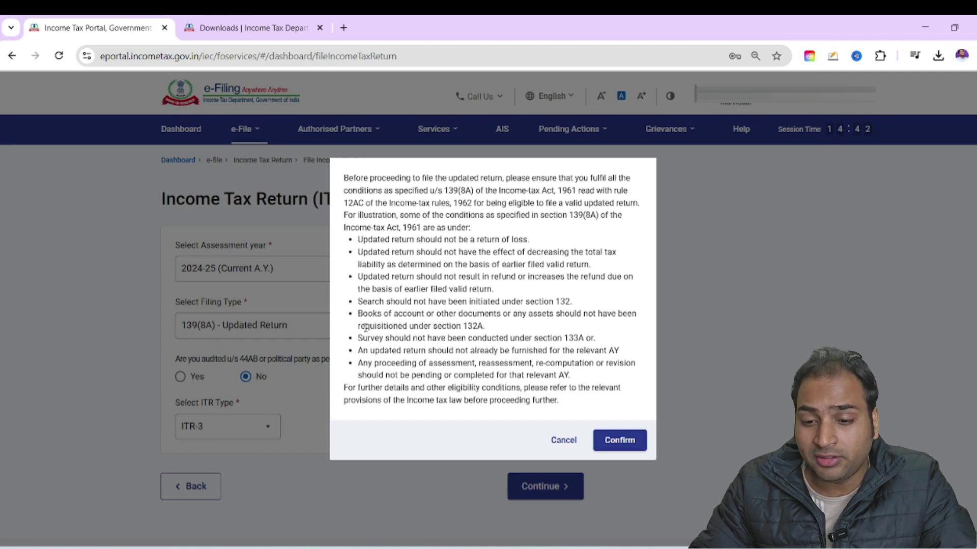
pyautogui.moveTo(361, 329); pyautogui.dragTo(555, 374)
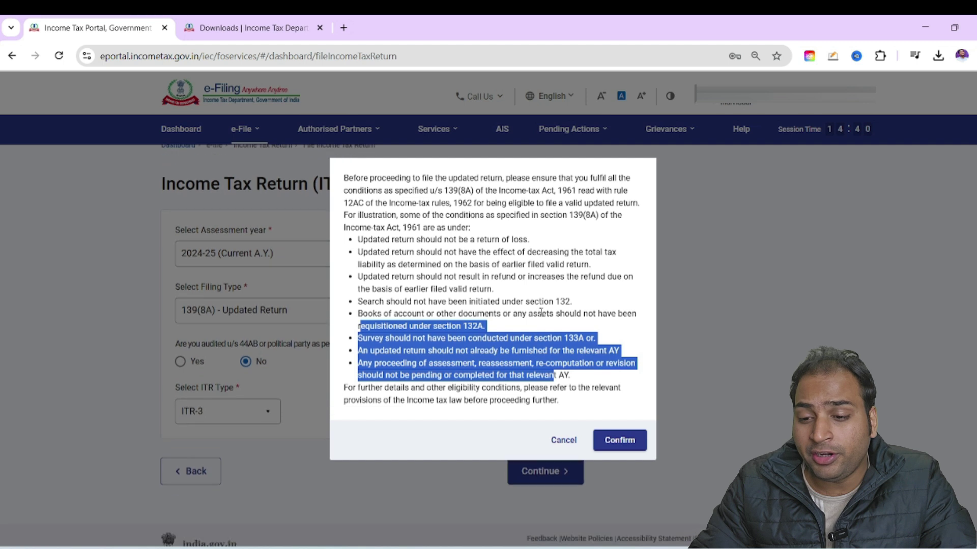
pyautogui.click(618, 440)
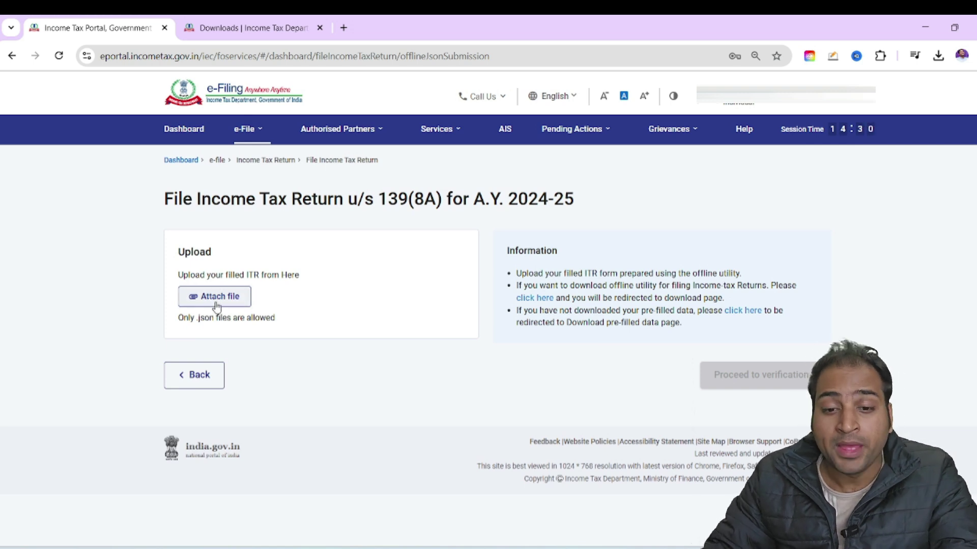
# On the portal's Income Tax Returns downloads page, select assessment year 2024-25 and examine the Common Offline Utility (ITR 1 to ITR 4).
pyautogui.click(228, 22)
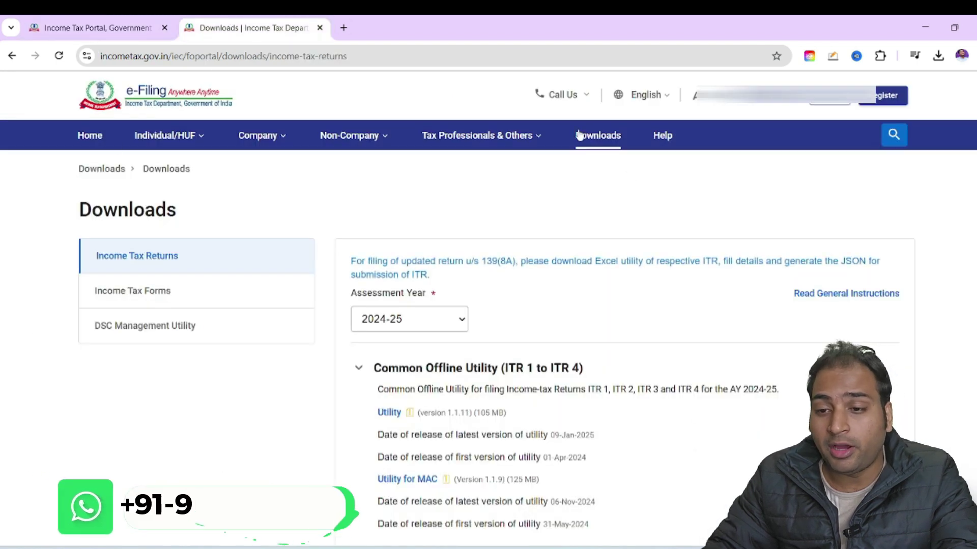
pyautogui.scroll(-2, 477, 259)
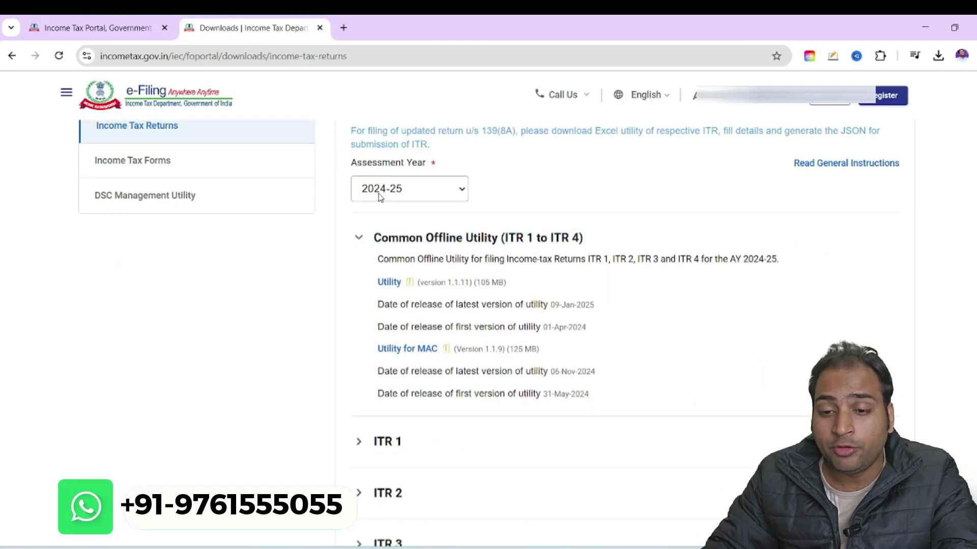
pyautogui.click(415, 194)
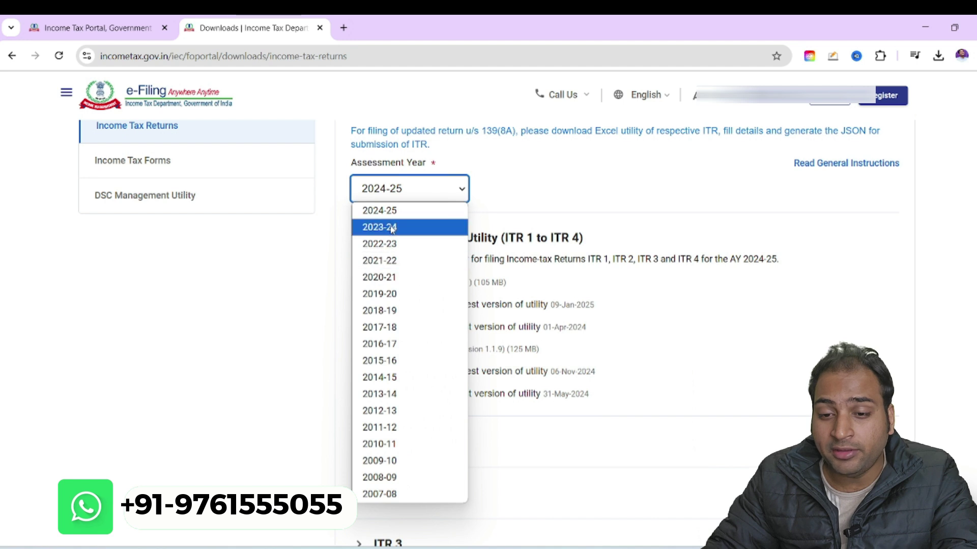
pyautogui.click(402, 211)
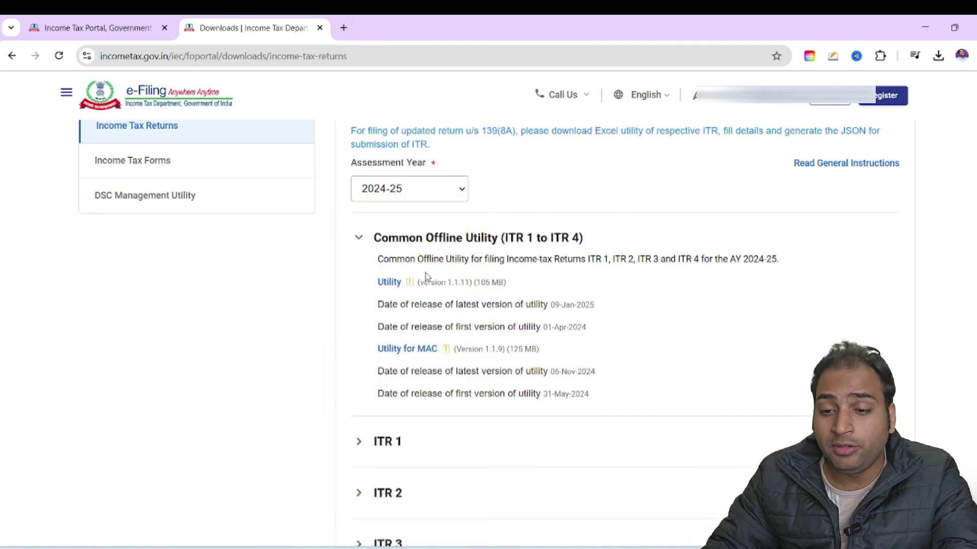
pyautogui.moveTo(438, 260); pyautogui.dragTo(622, 261)
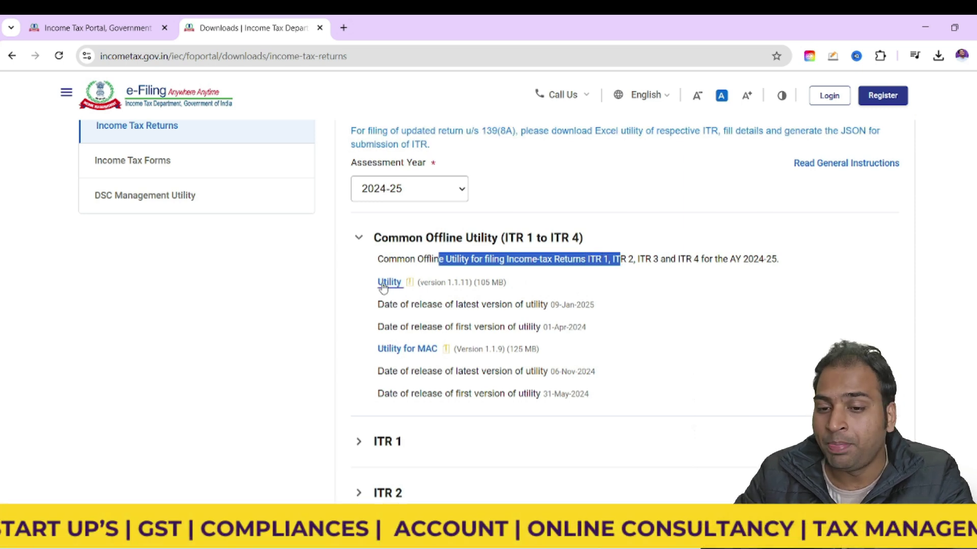
pyautogui.click(402, 192)
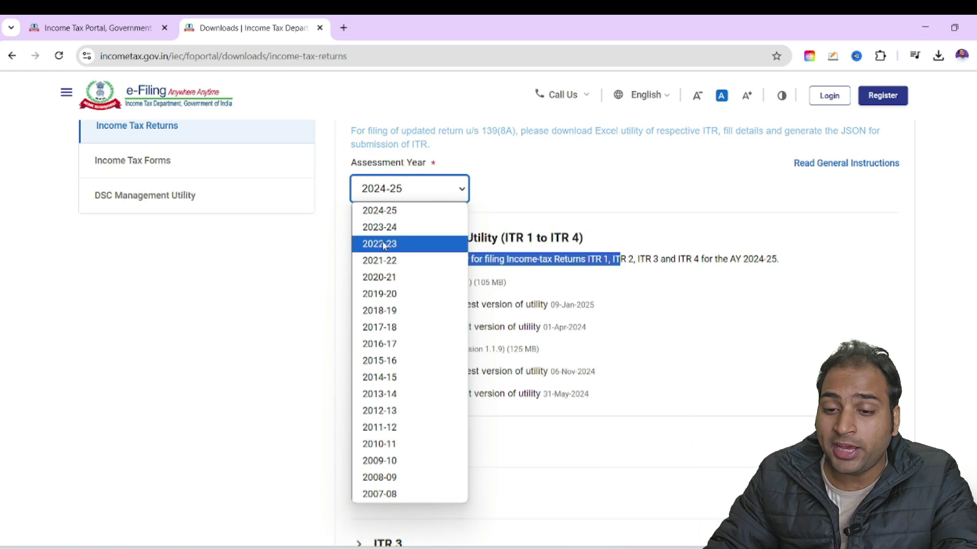
pyautogui.click(516, 182)
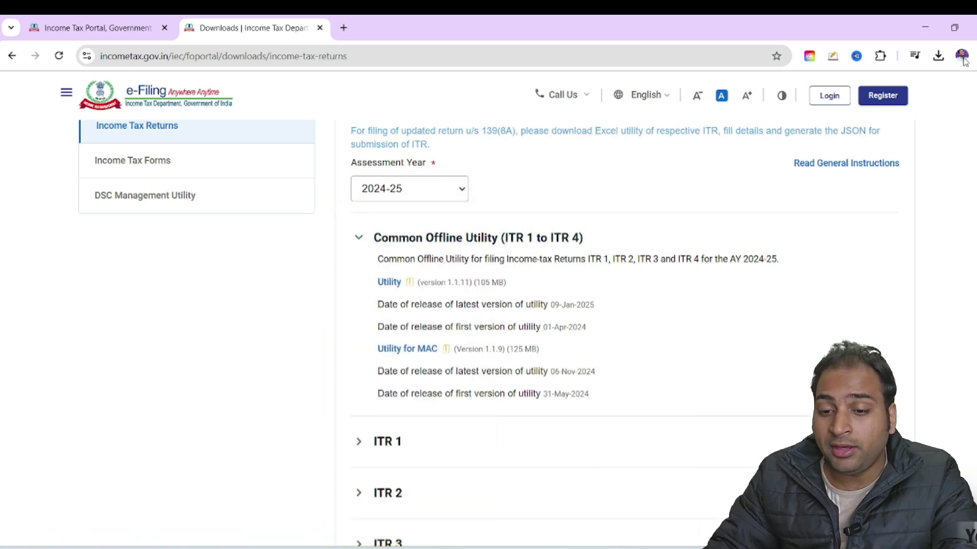
# Check the recent downloads for the ITR-3 utility, and switch to the ITR3_AY_24-25_V1.9 workbook in Excel to examine its Home schedule list.
pyautogui.click(938, 55)
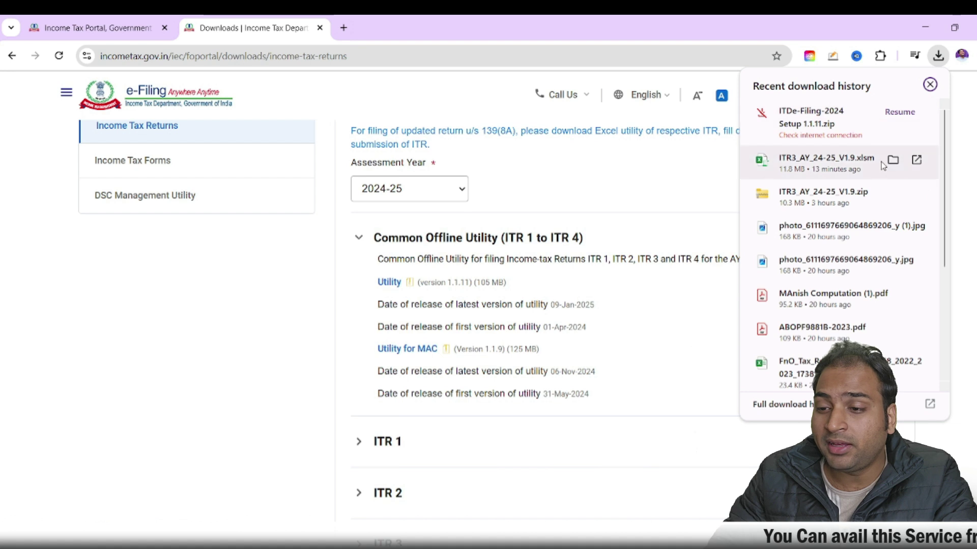
pyautogui.click(958, 133)
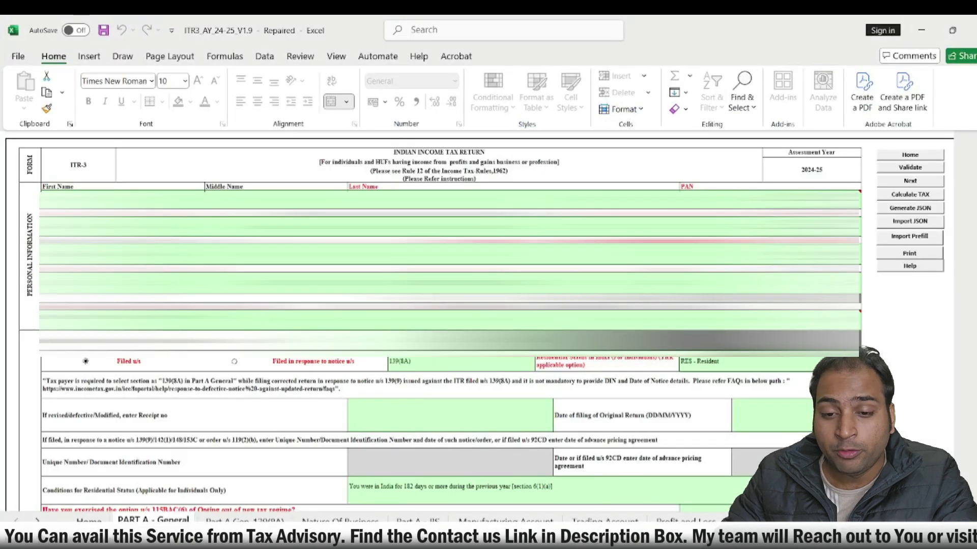
pyautogui.scroll(-10, 469, 396)
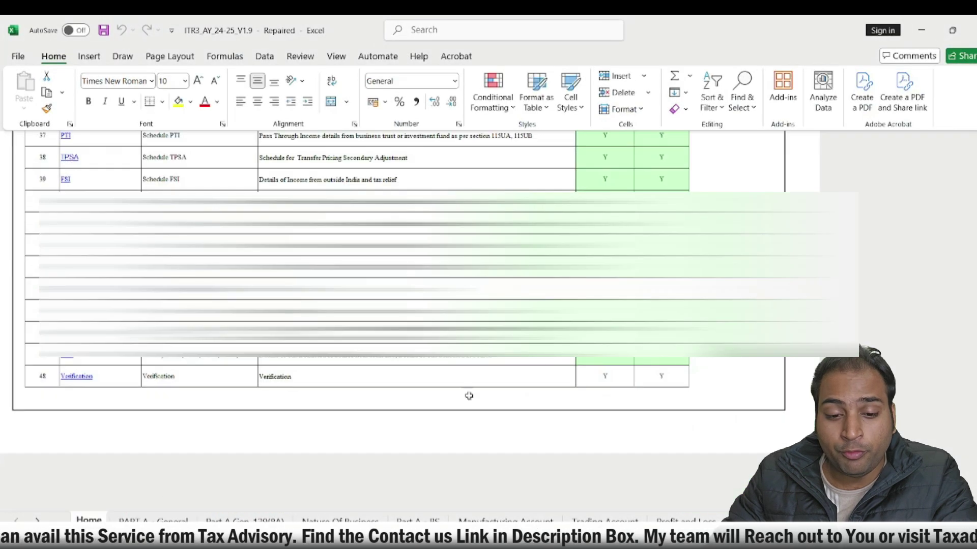
pyautogui.scroll(10, 468, 396)
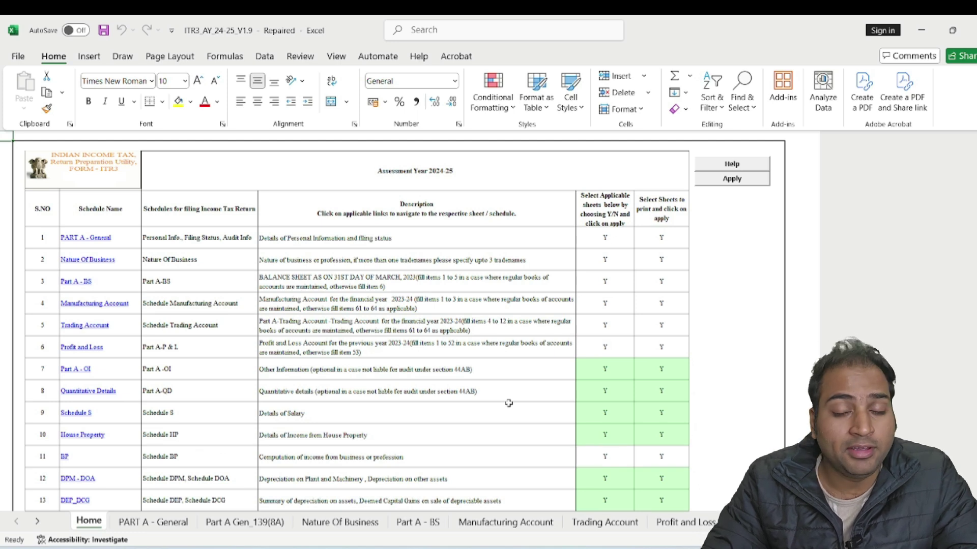
pyautogui.scroll(-4, 508, 404)
pyautogui.hotkey('ctrl', 'pagedown')
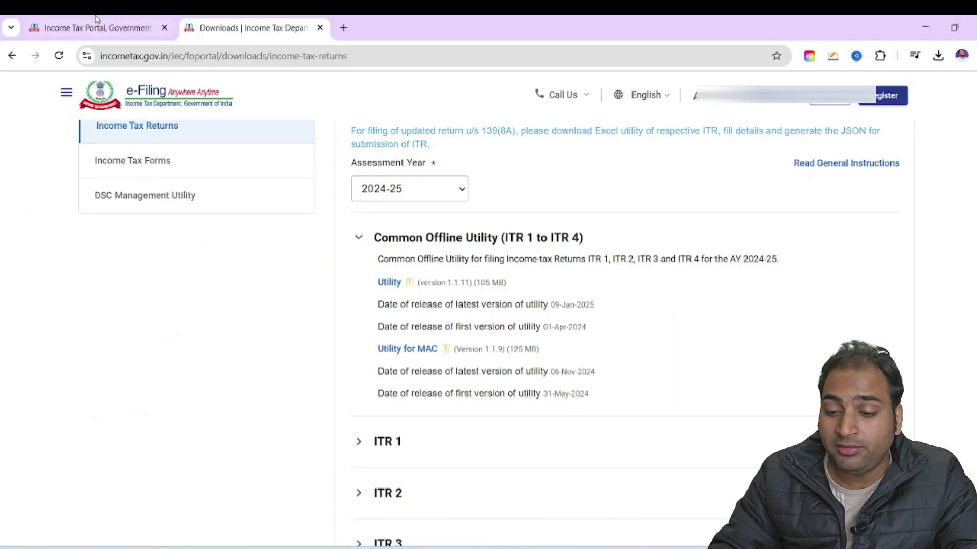
# Return to the logged-in e-Filing portal and download the pre-filled data for assessment year 2024-25.
pyautogui.click(87, 28)
pyautogui.moveTo(252, 142)
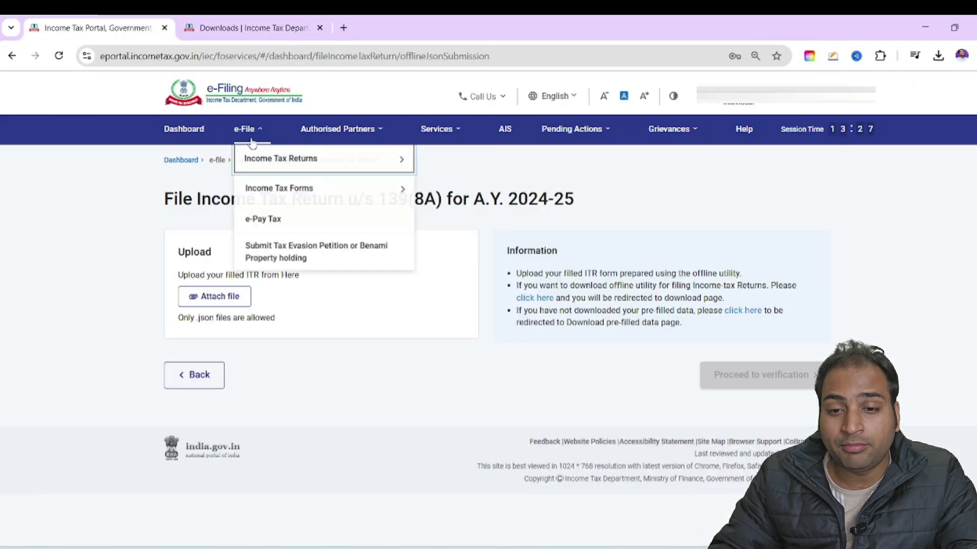
pyautogui.moveTo(254, 159)
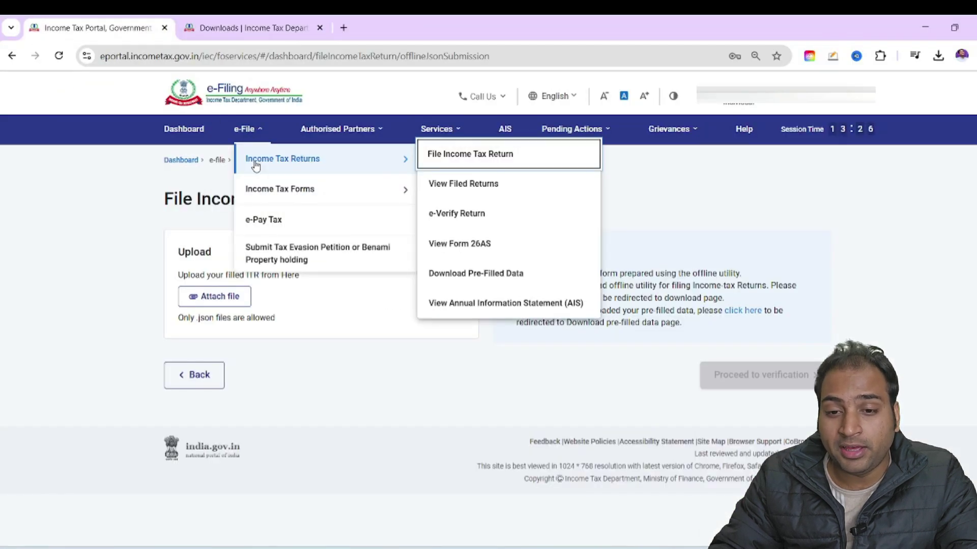
pyautogui.click(477, 276)
pyautogui.click(246, 272)
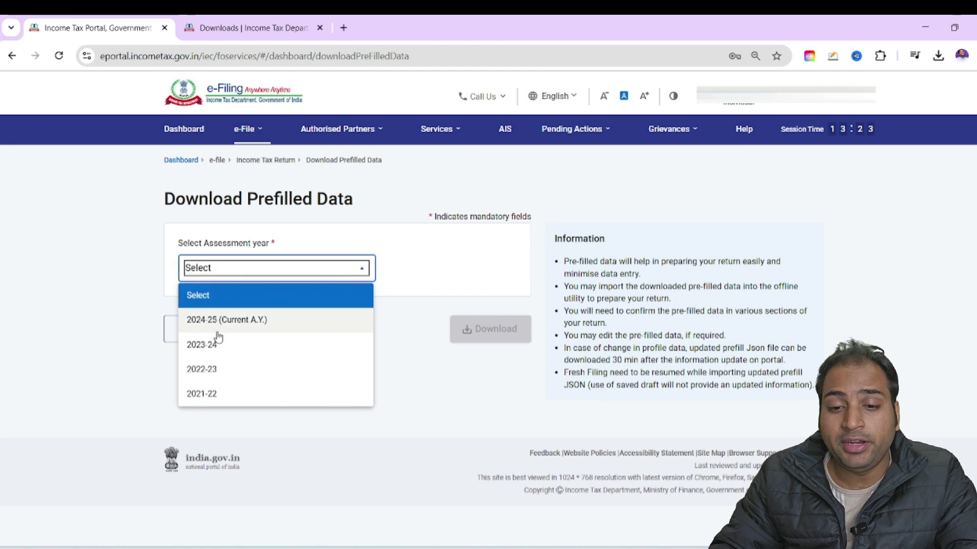
pyautogui.click(218, 326)
pyautogui.click(485, 328)
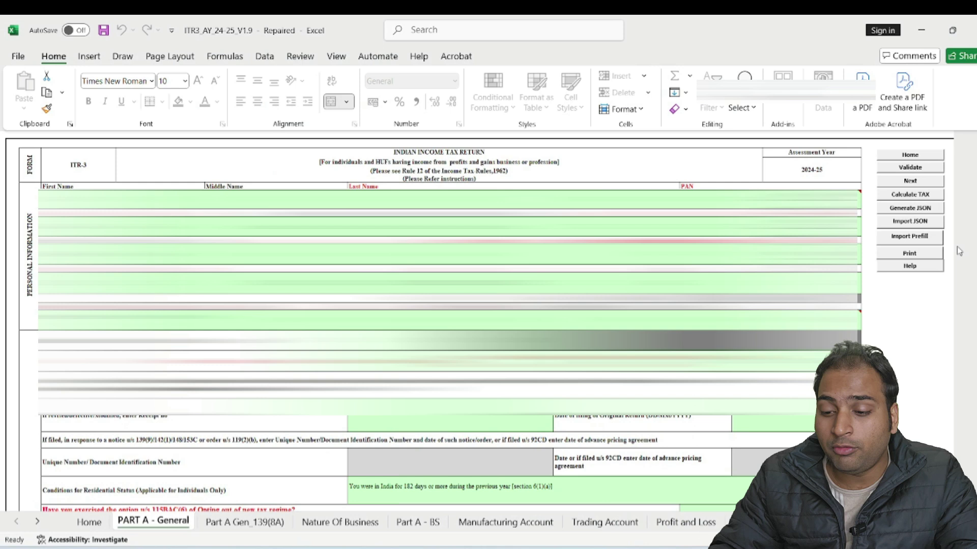
# In the ITR-3 Excel workbook, locate the Import Prefill function and examine the PART A - General sheet from personal information through audit information.
pyautogui.click(910, 239)
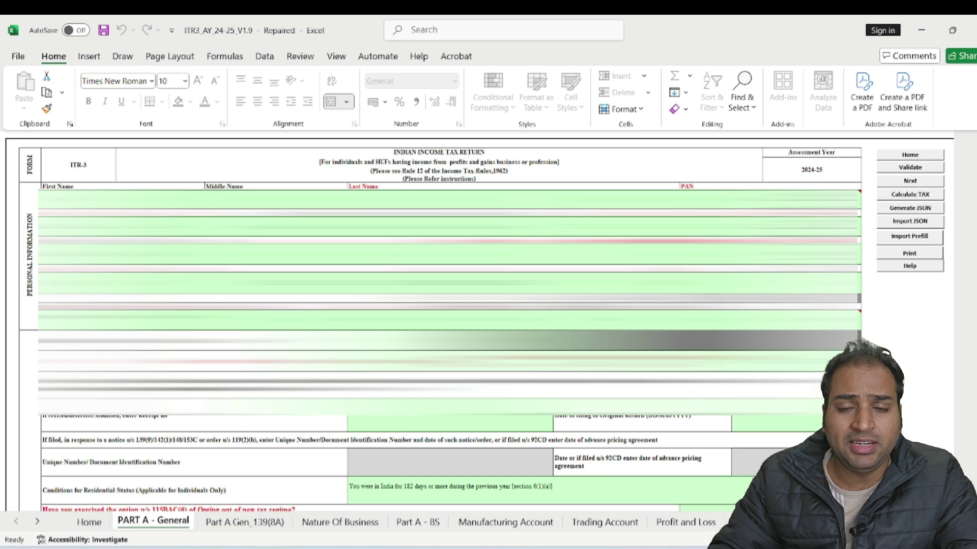
pyautogui.scroll(-3, 437, 320)
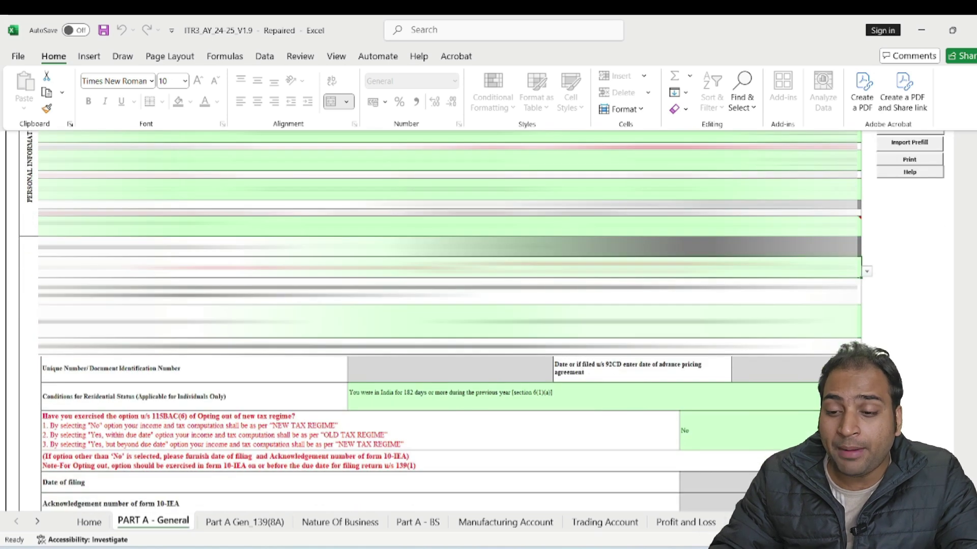
pyautogui.scroll(-5, 655, 344)
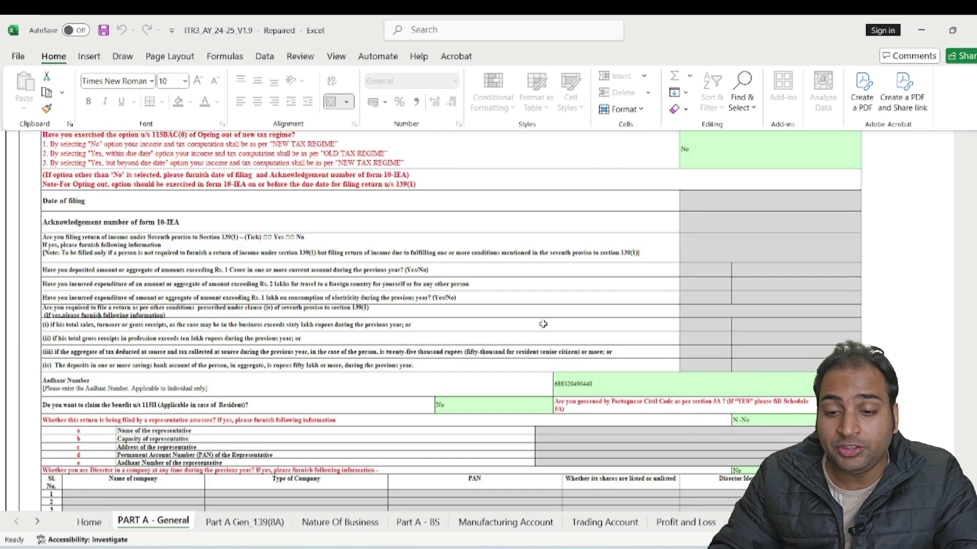
pyautogui.scroll(2, 656, 345)
pyautogui.scroll(10, 656, 345)
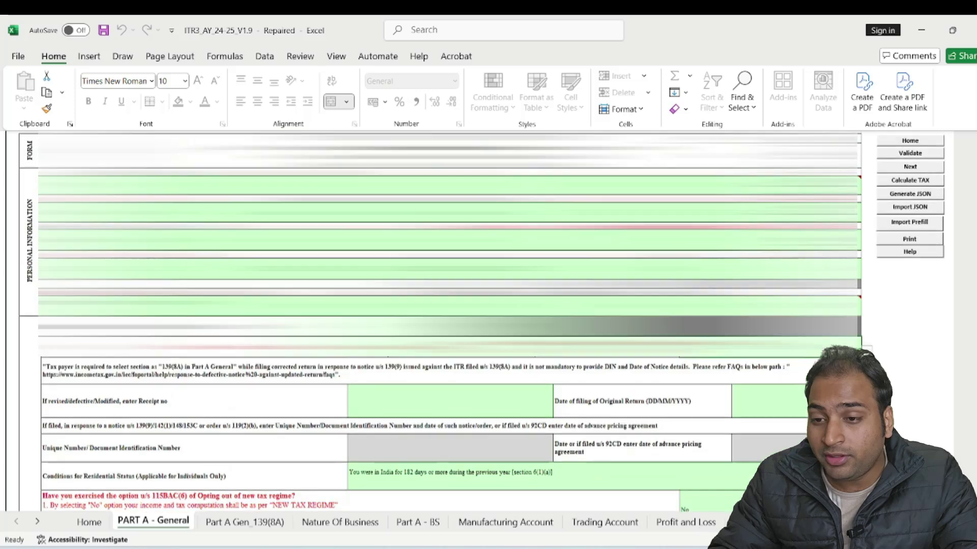
pyautogui.scroll(-2, 438, 326)
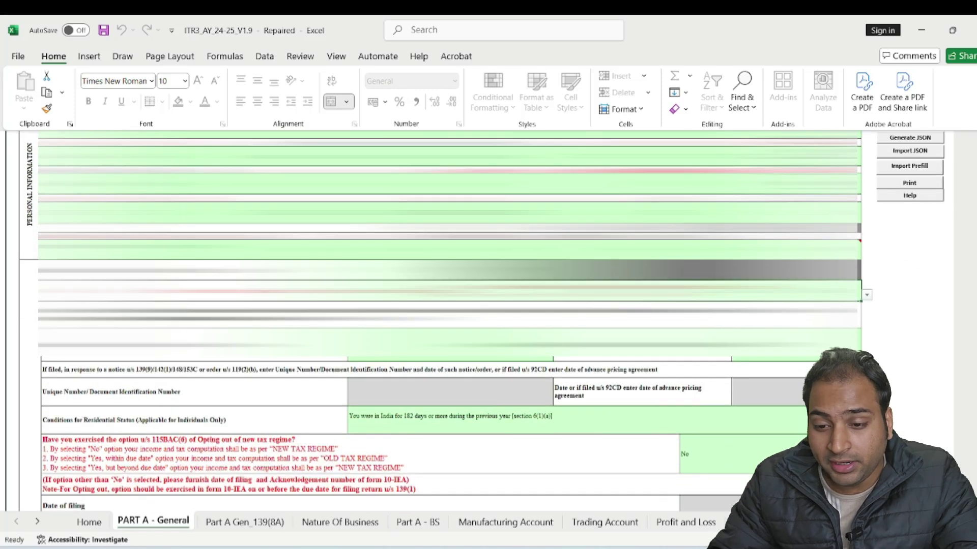
pyautogui.scroll(-8, 634, 342)
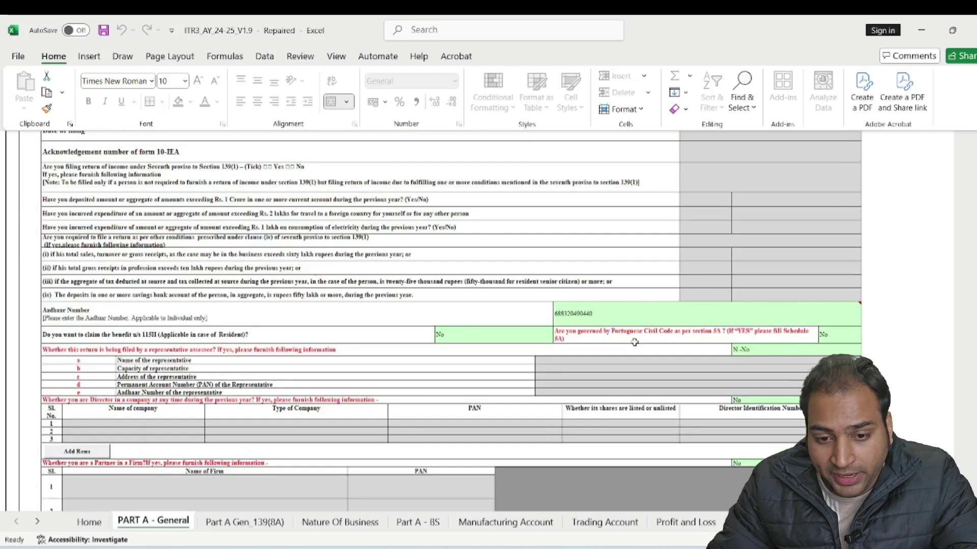
pyautogui.scroll(-4, 634, 342)
pyautogui.scroll(-20, 634, 342)
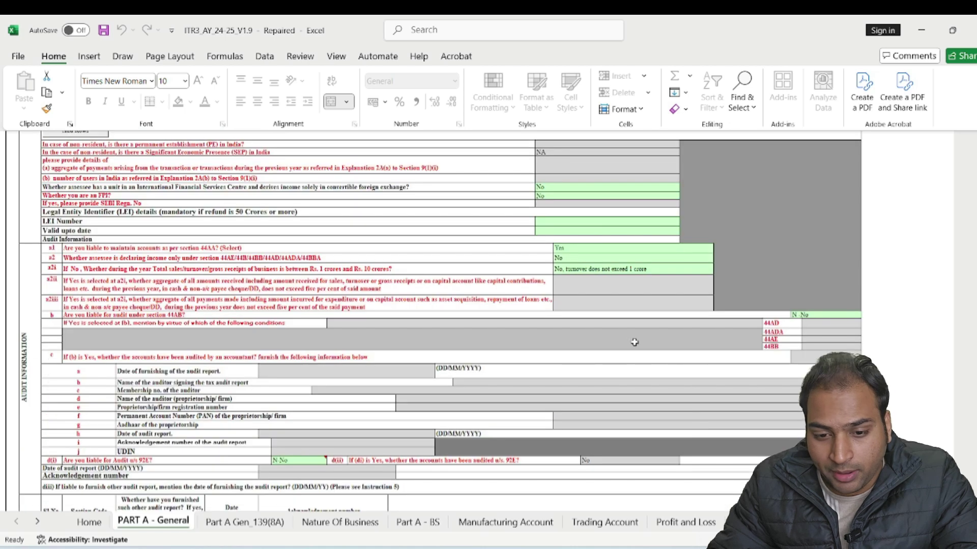
pyautogui.scroll(-2, 635, 342)
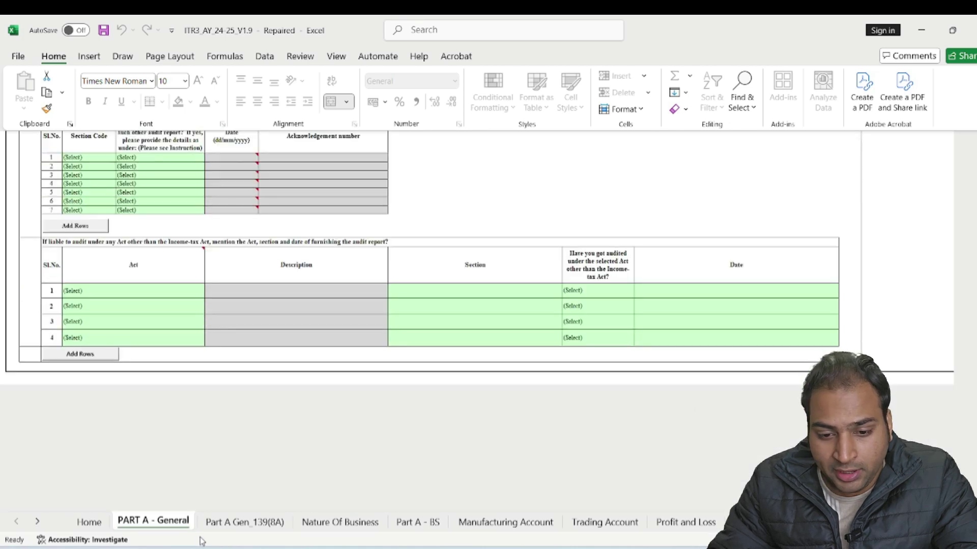
# Open the Part A Gen_139(8A) sheet and review the assessment year, original filing details, eligibility and updating ITR form fields.
pyautogui.click(239, 524)
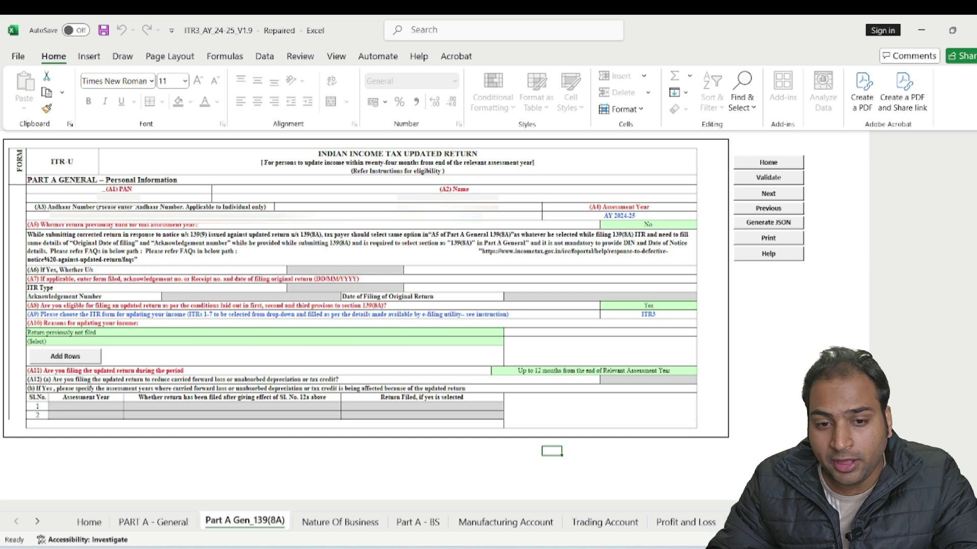
pyautogui.click(118, 198)
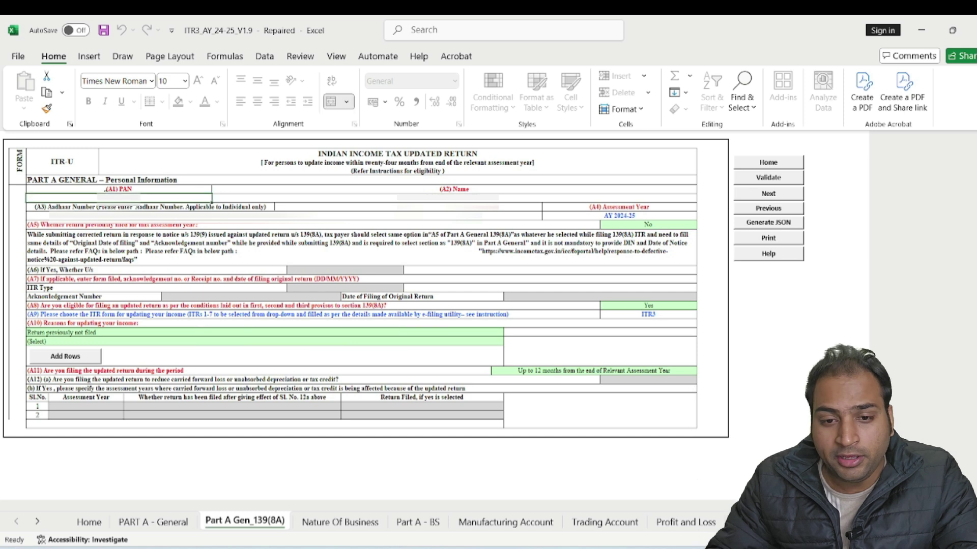
pyautogui.click(565, 217)
pyautogui.click(61, 296)
pyautogui.click(516, 298)
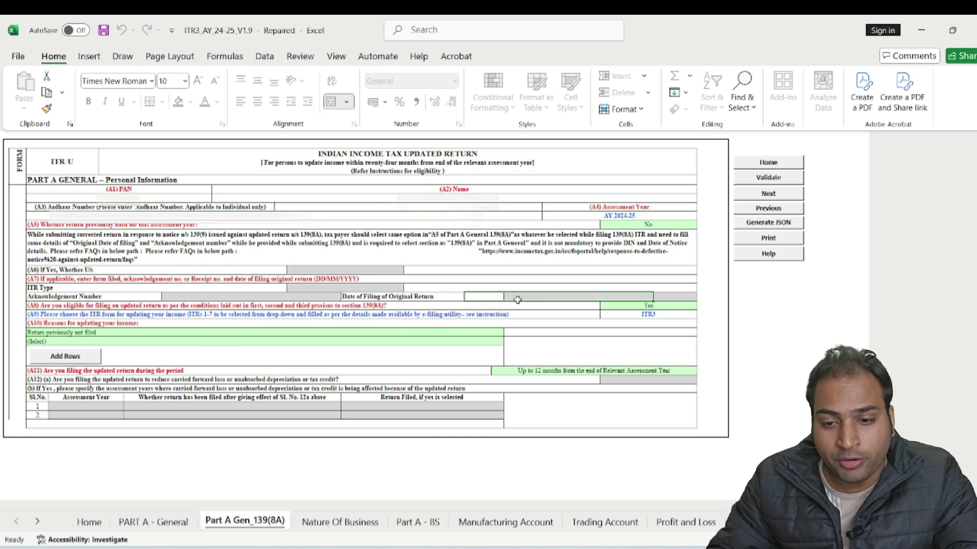
pyautogui.click(96, 315)
pyautogui.click(678, 313)
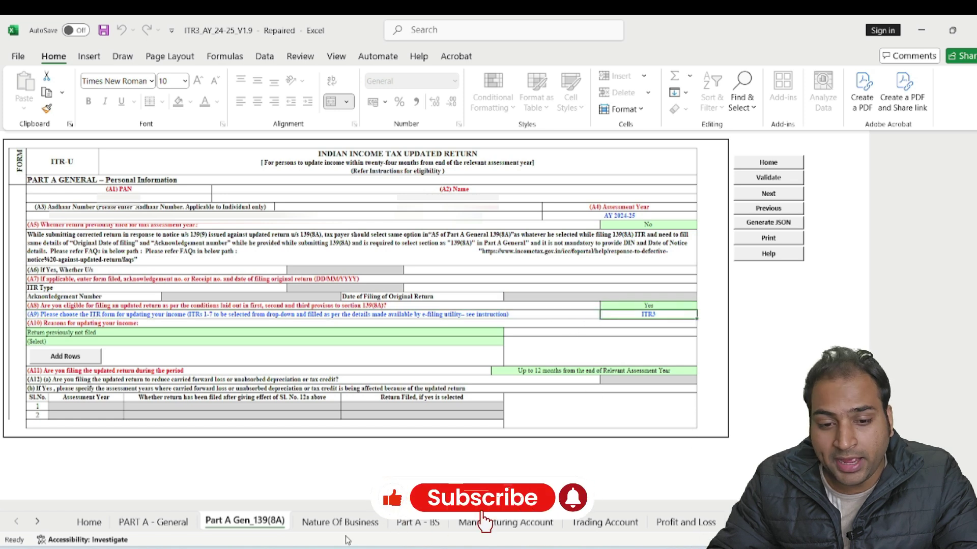
# Go back to the PART A - General sheet and review the representative assessee, directorship, firm partnership and unlisted equity share questions.
pyautogui.click(158, 521)
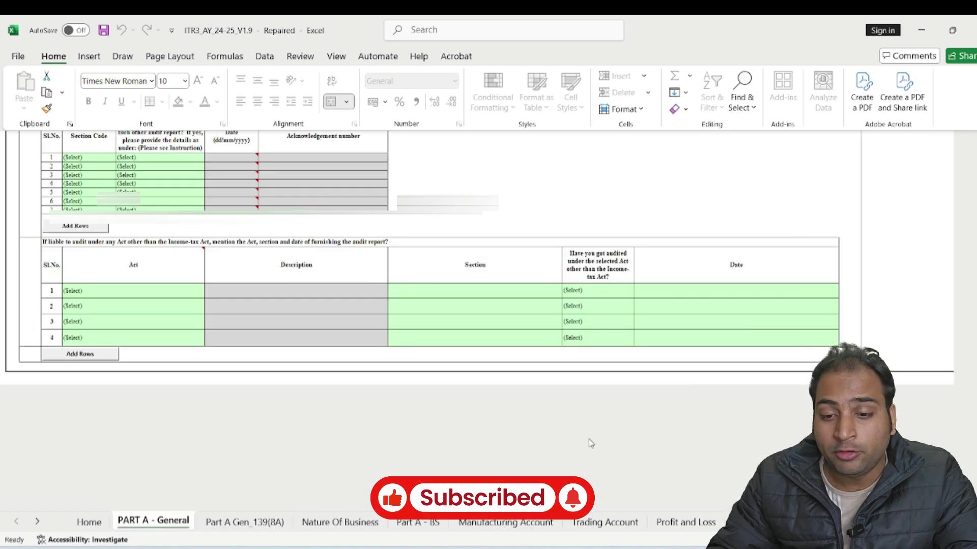
pyautogui.scroll(5, 590, 443)
pyautogui.scroll(7, 580, 436)
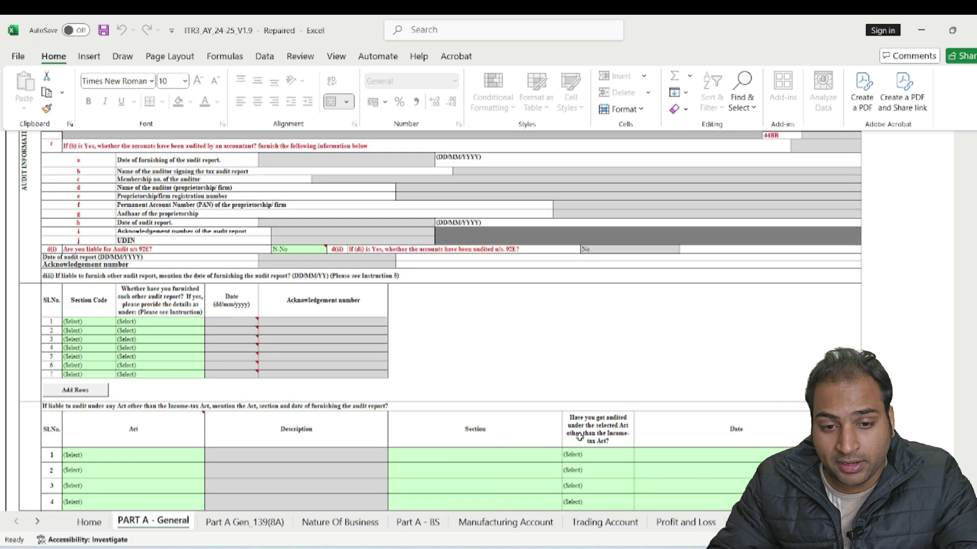
pyautogui.scroll(8, 579, 436)
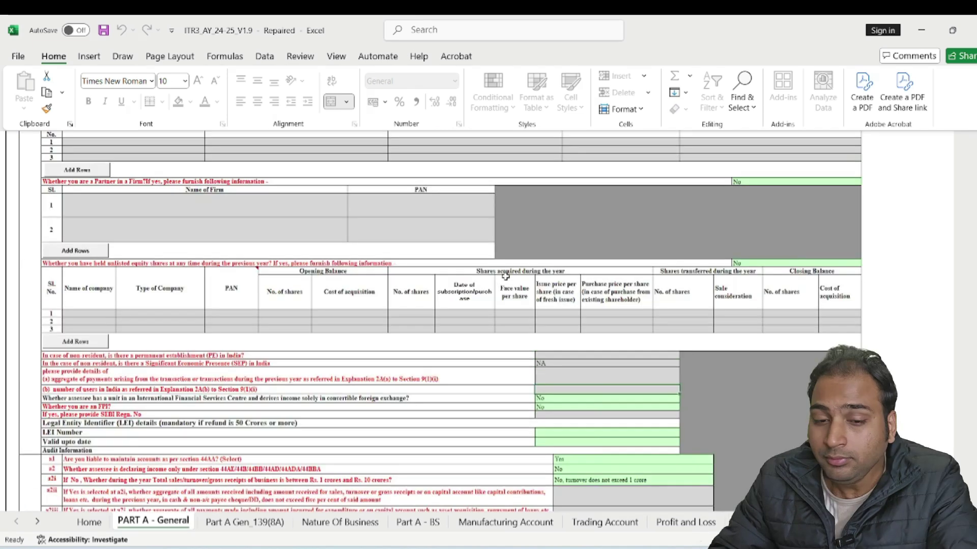
pyautogui.scroll(8, 656, 280)
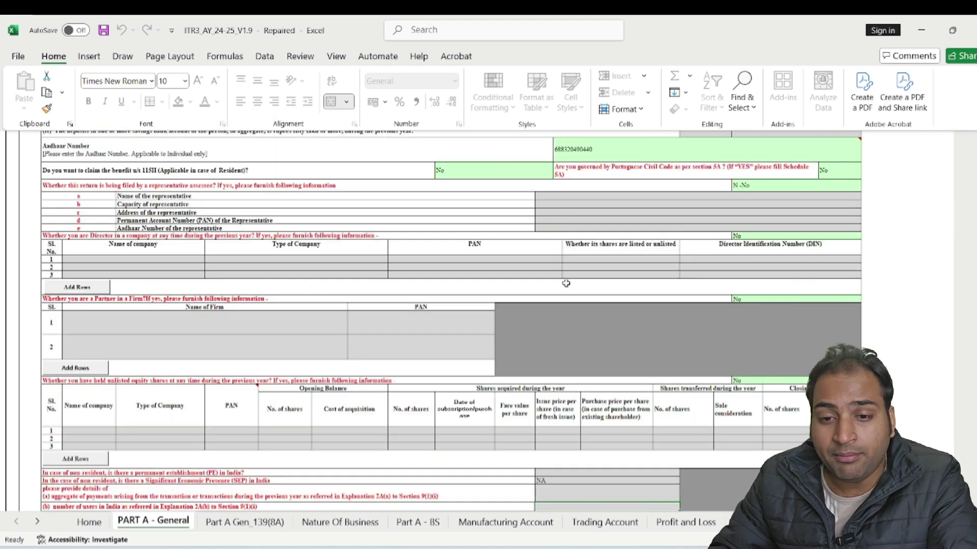
pyautogui.scroll(3, 611, 264)
pyautogui.scroll(-3, 705, 258)
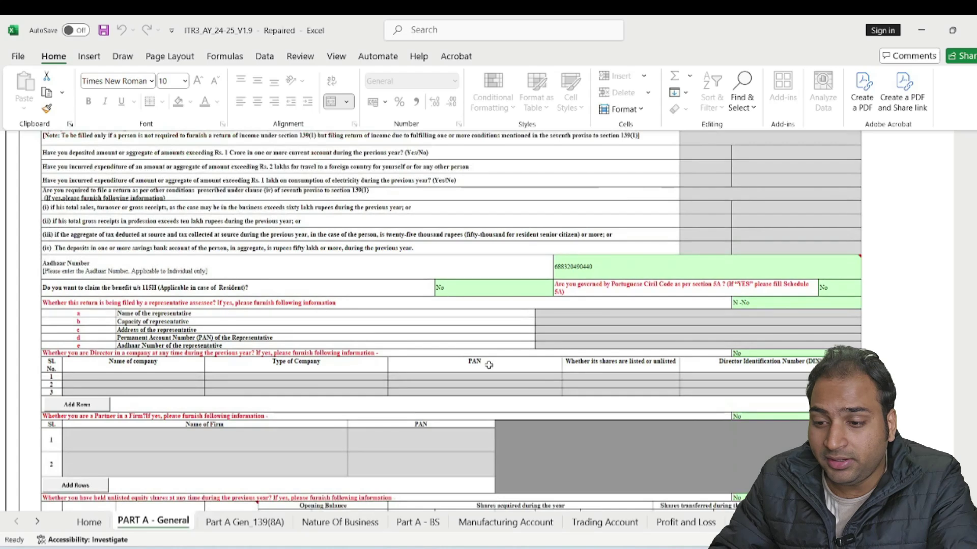
pyautogui.scroll(-2, 490, 418)
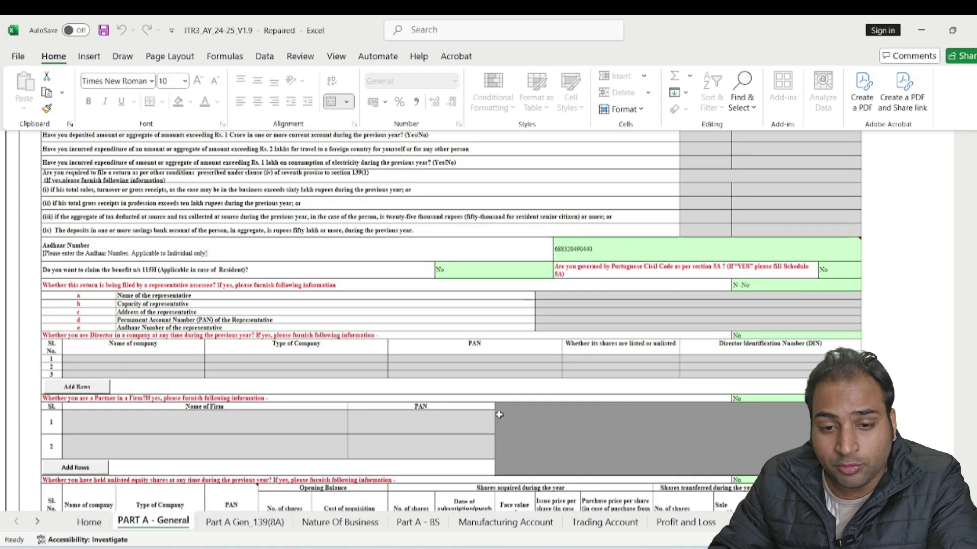
pyautogui.scroll(-2, 244, 323)
pyautogui.scroll(-6, 508, 328)
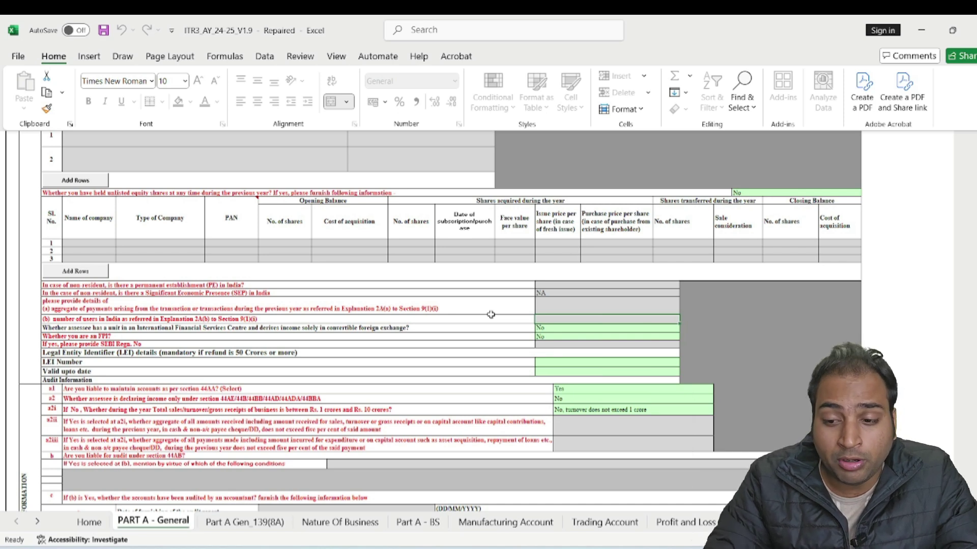
# Check the non-resident permanent establishment entry and the answer options for Significant Economic Presence in India.
pyautogui.click(169, 286)
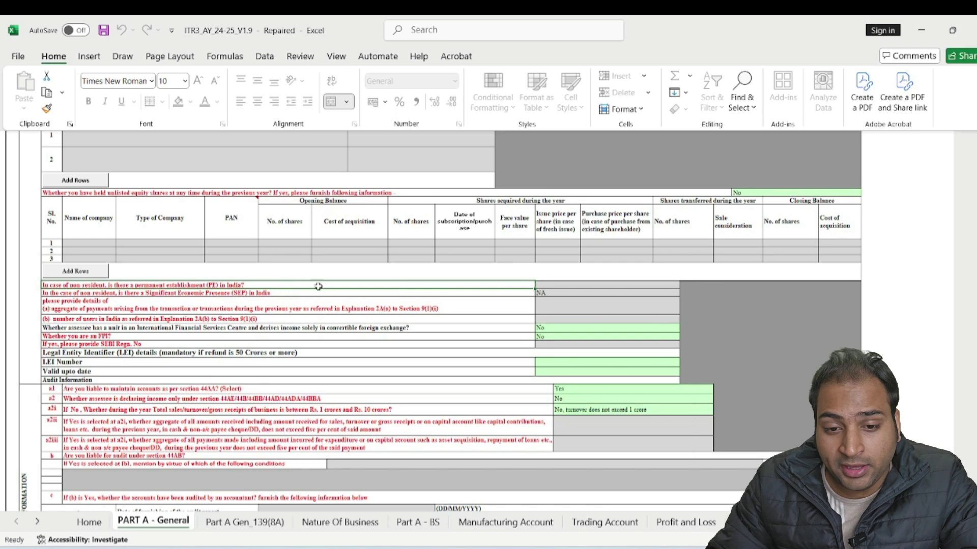
pyautogui.click(579, 293)
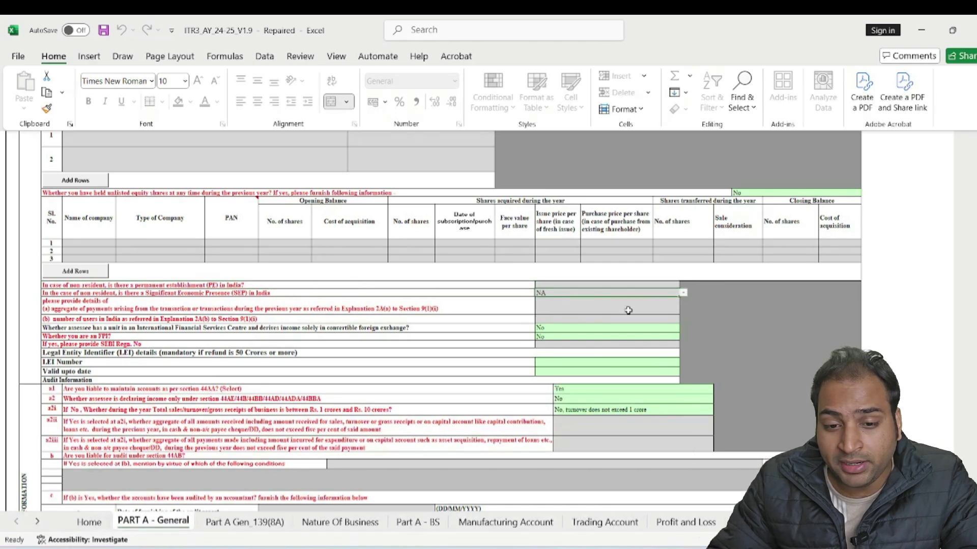
pyautogui.click(682, 294)
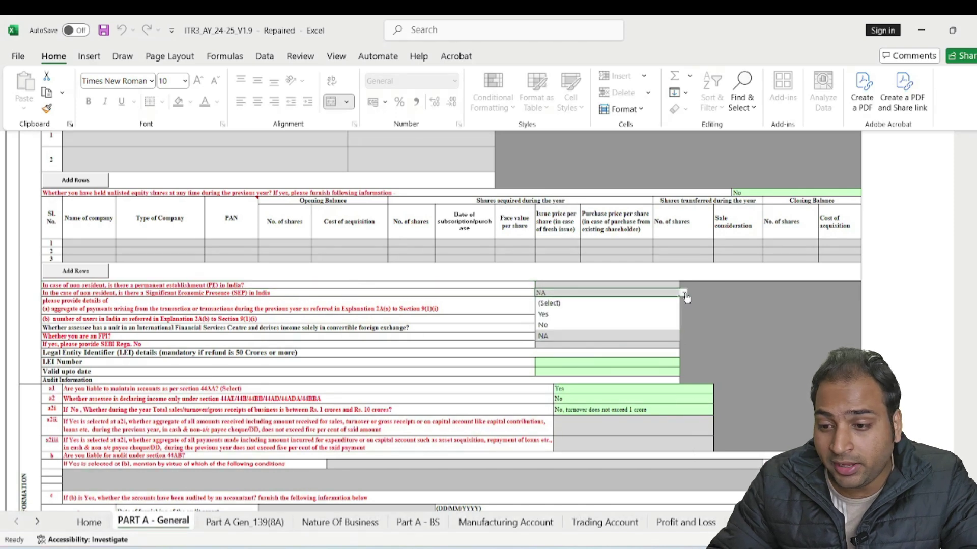
pyautogui.click(572, 328)
pyautogui.click(501, 321)
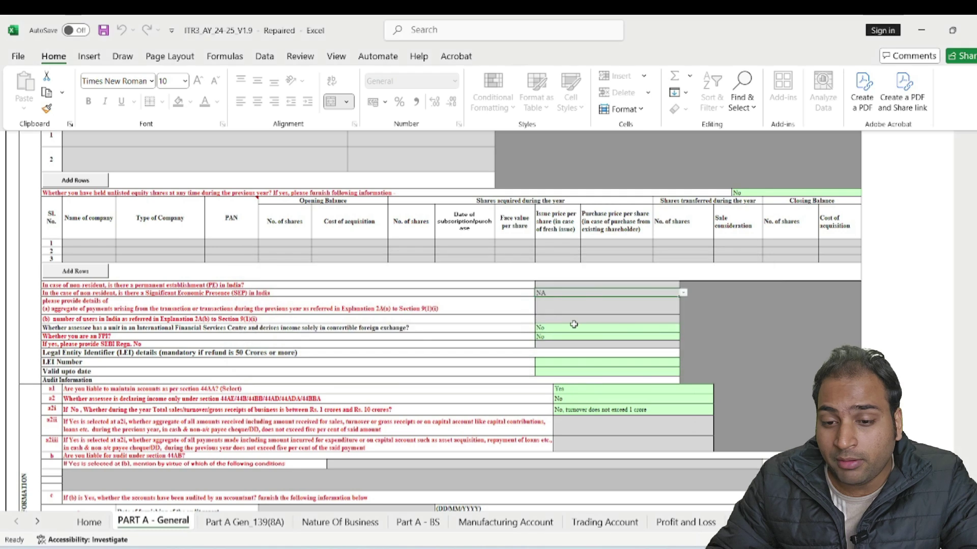
# Answer No to having a unit in an International Financial Services Centre with income solely in convertible foreign exchange.
pyautogui.click(553, 329)
pyautogui.click(233, 328)
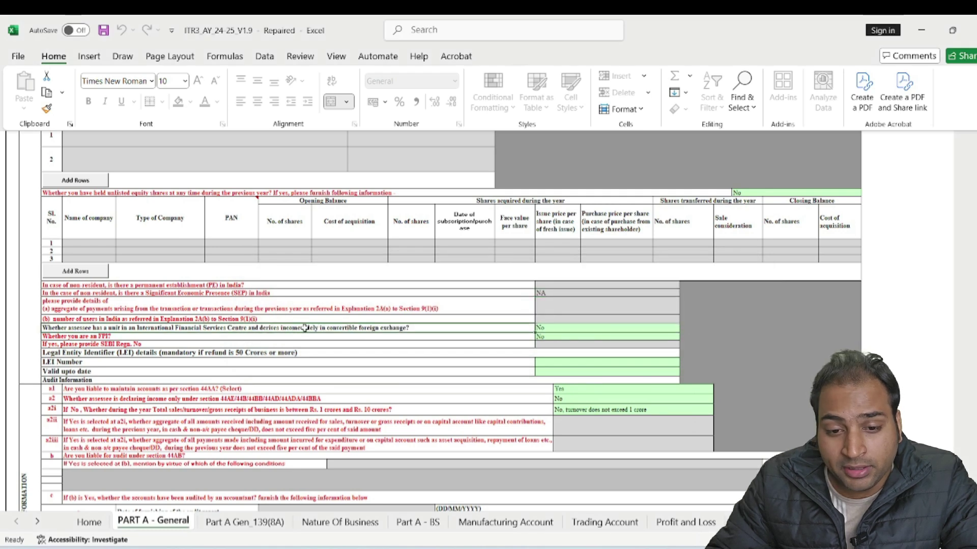
pyautogui.click(643, 329)
pyautogui.click(684, 328)
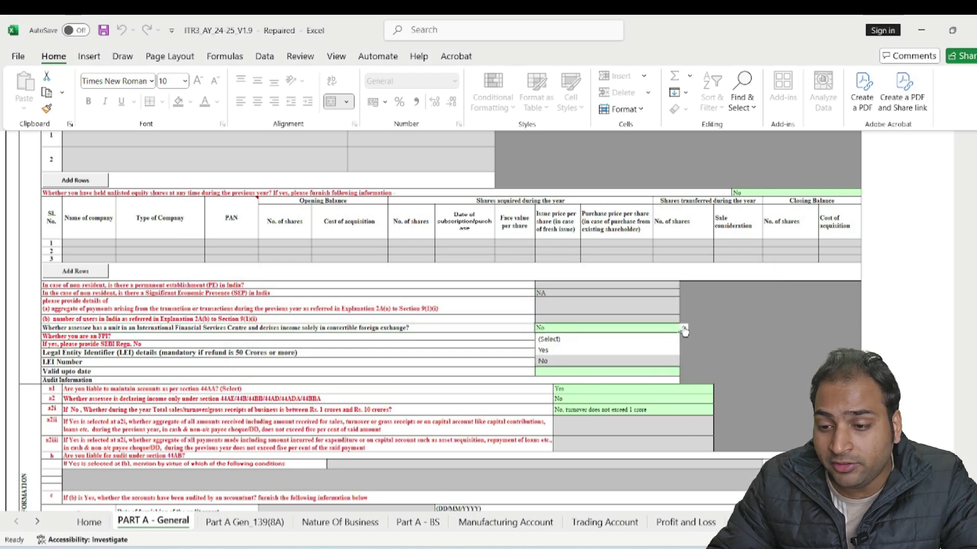
pyautogui.click(558, 361)
# Review the audit information questions on maintaining accounts under section 44AA and on business turnover.
pyautogui.scroll(-2, 359, 337)
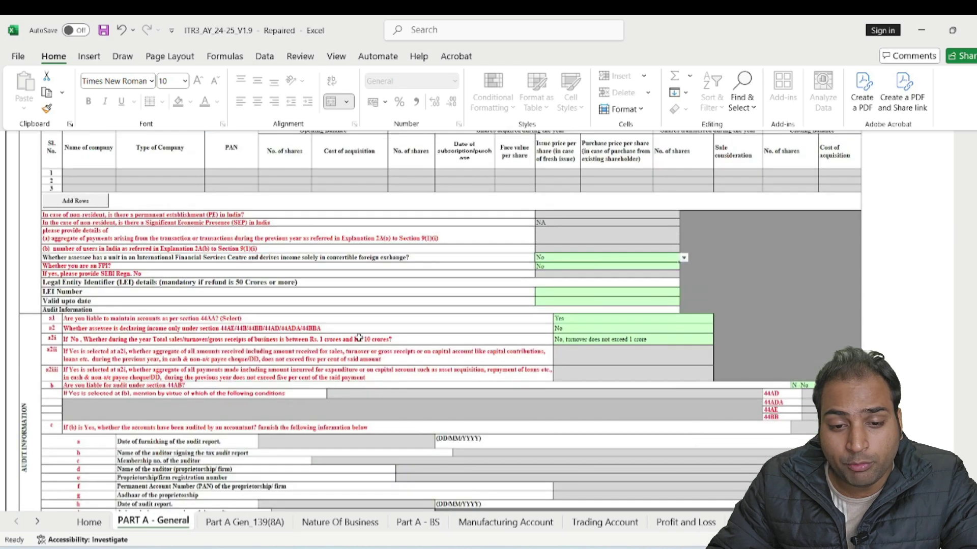
pyautogui.click(359, 338)
pyautogui.click(645, 318)
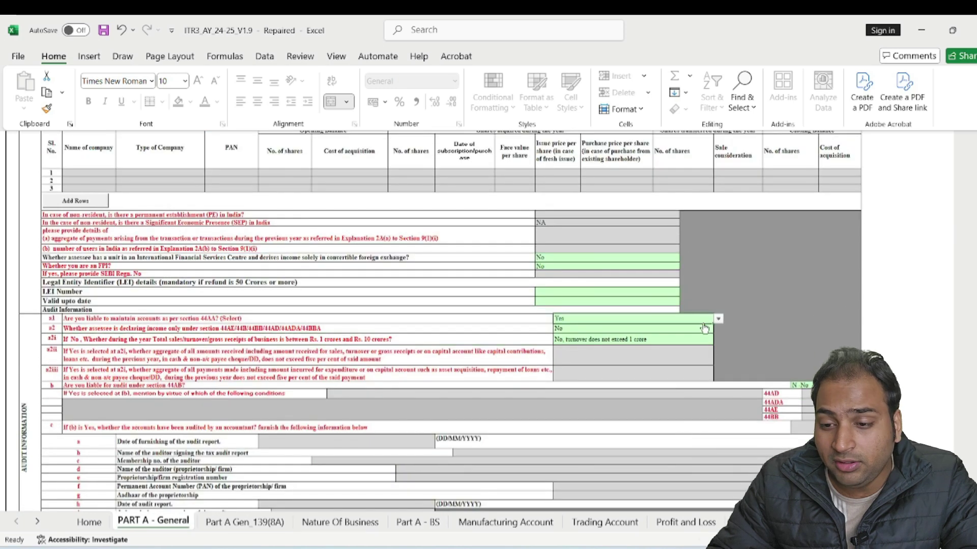
pyautogui.click(717, 318)
pyautogui.click(395, 356)
# Examine the section 92E audit question and the tables for other audit reports and audits under other Acts.
pyautogui.scroll(-8, 412, 351)
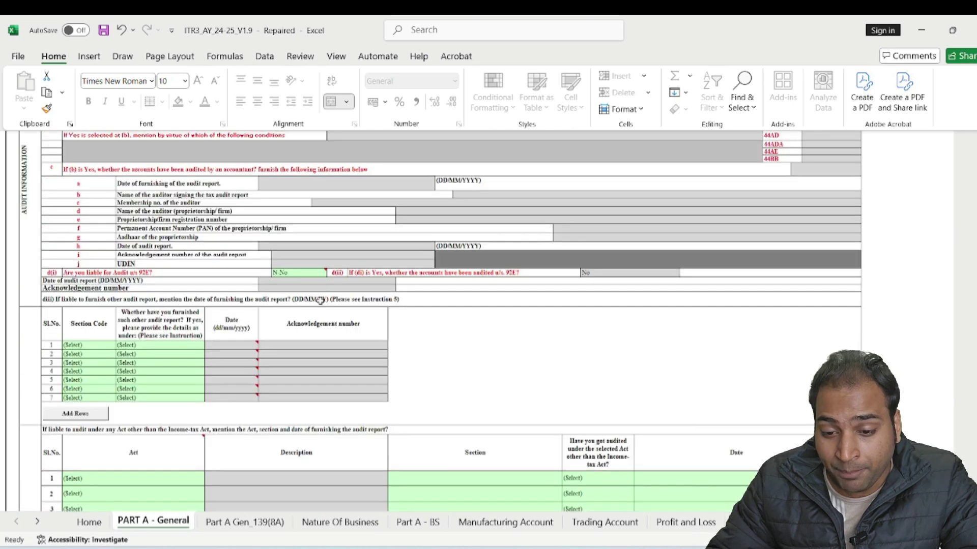
pyautogui.click(92, 356)
pyautogui.scroll(1, 321, 337)
pyautogui.scroll(1, 322, 336)
pyautogui.click(233, 343)
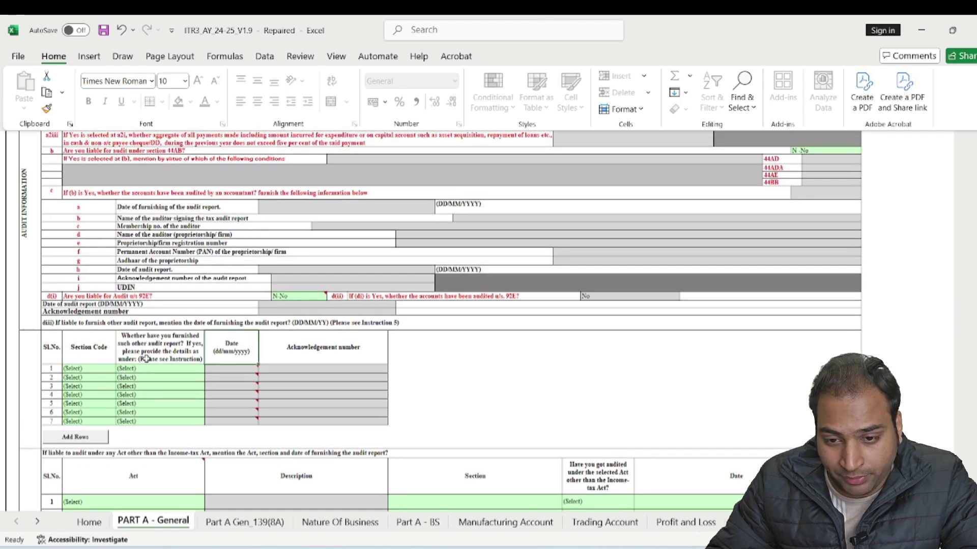
pyautogui.click(621, 325)
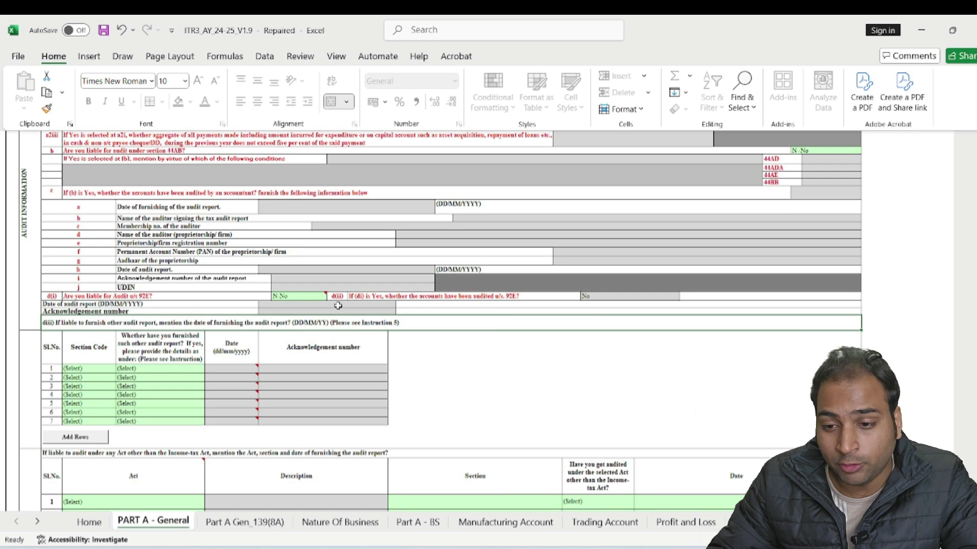
pyautogui.click(586, 303)
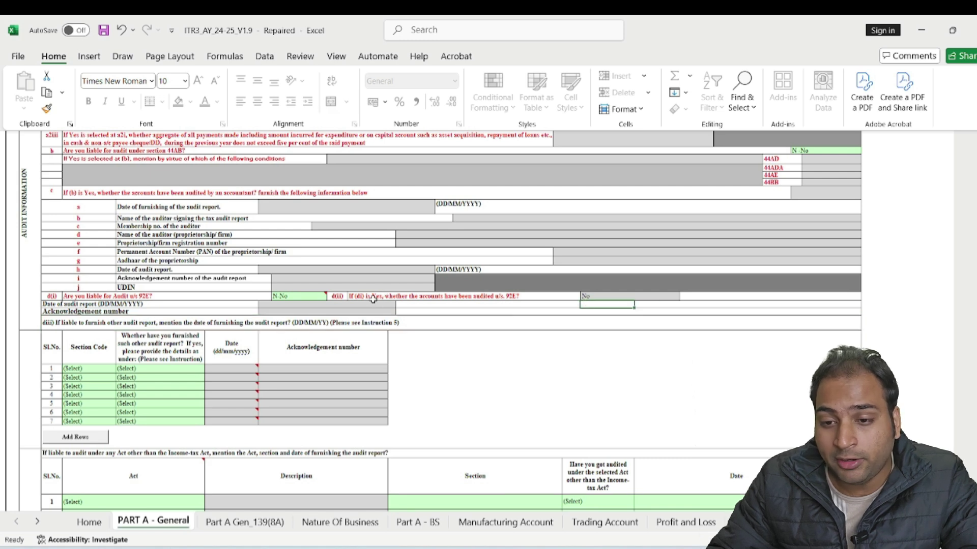
pyautogui.click(304, 299)
pyautogui.scroll(-5, 315, 310)
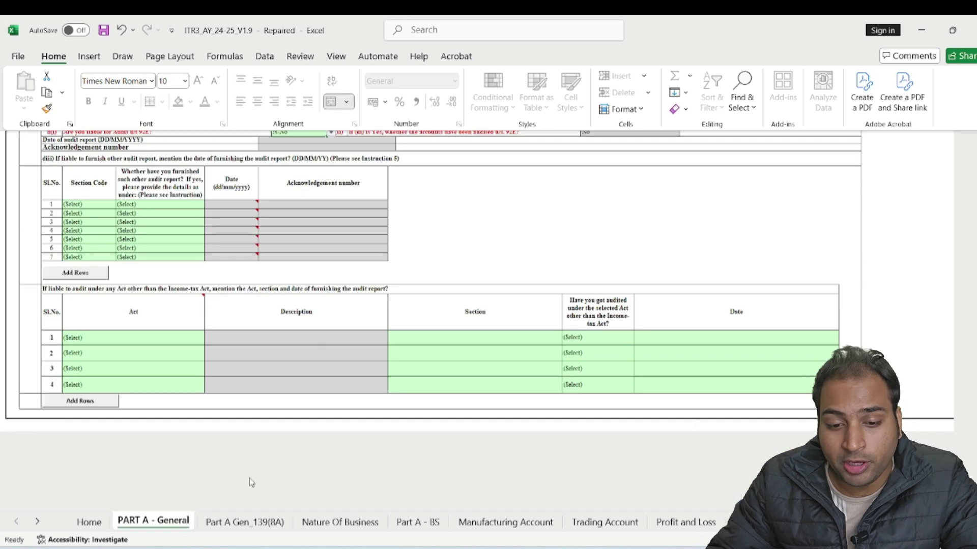
# Open the Nature Of Business sheet and review the first row's business code, trade name and description.
pyautogui.click(328, 524)
pyautogui.click(294, 234)
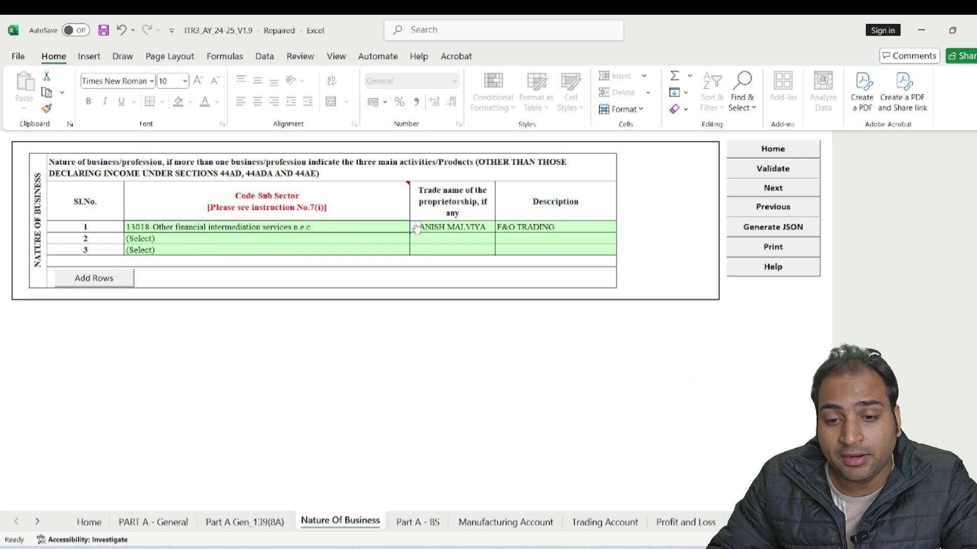
pyautogui.moveTo(416, 230); pyautogui.dragTo(542, 226)
# Open the Part A - BS sheet and examine the balance sheet from proprietor's fund down to the no-account case.
pyautogui.click(406, 524)
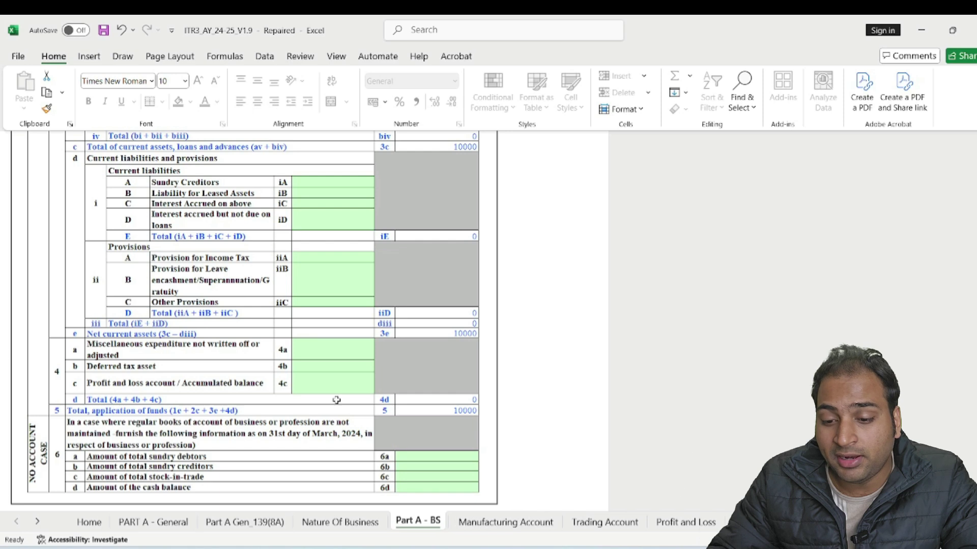
pyautogui.scroll(10, 336, 400)
pyautogui.scroll(10, 336, 400)
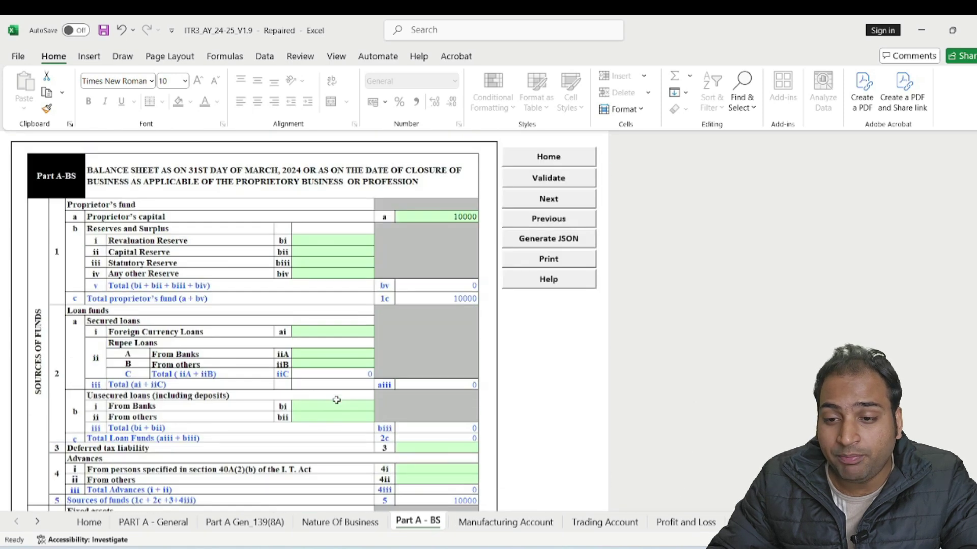
pyautogui.click(73, 285)
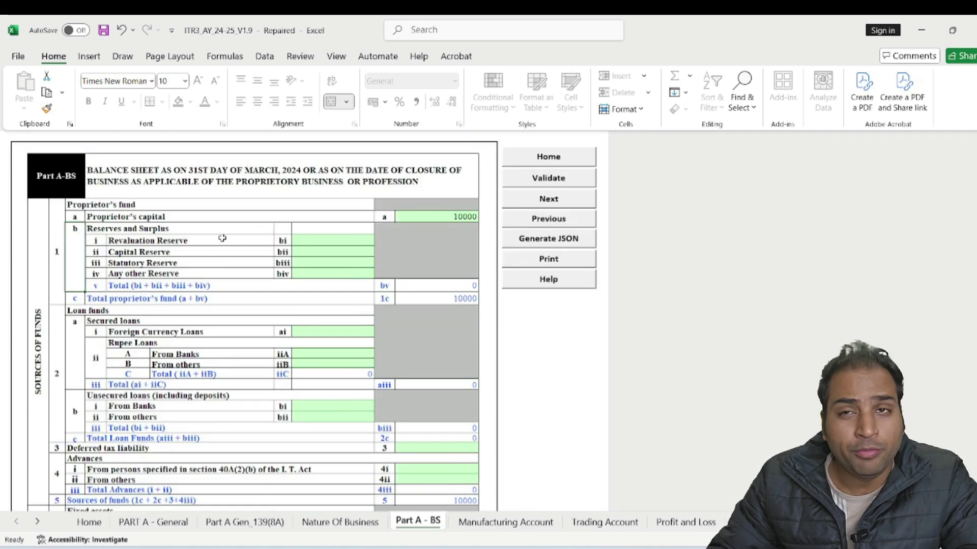
pyautogui.scroll(-20, 372, 233)
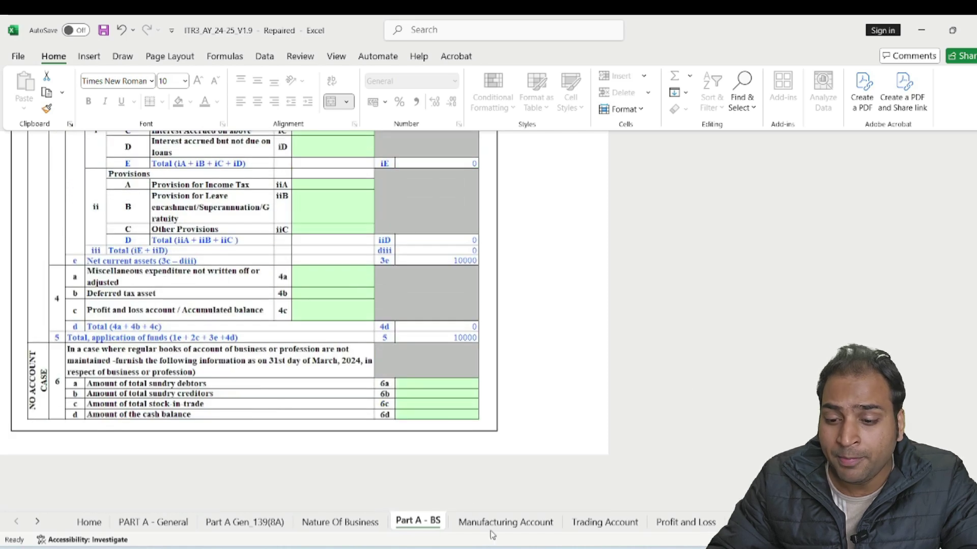
# Open the Trading Account sheet and review the F&O turnover row under other operating revenues and its total.
pyautogui.click(616, 524)
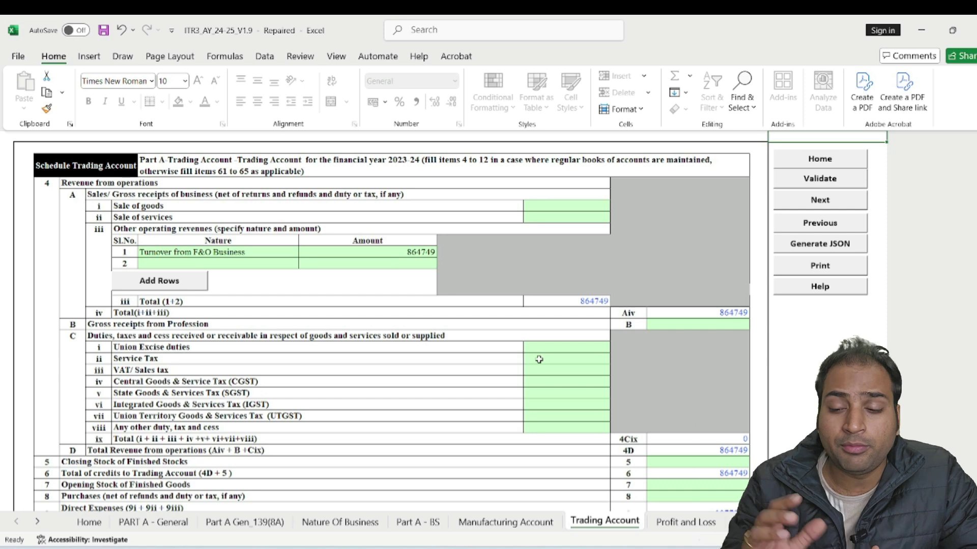
pyautogui.click(240, 302)
pyautogui.moveTo(124, 252); pyautogui.dragTo(441, 251)
pyautogui.hotkey('ctrl', 'c')
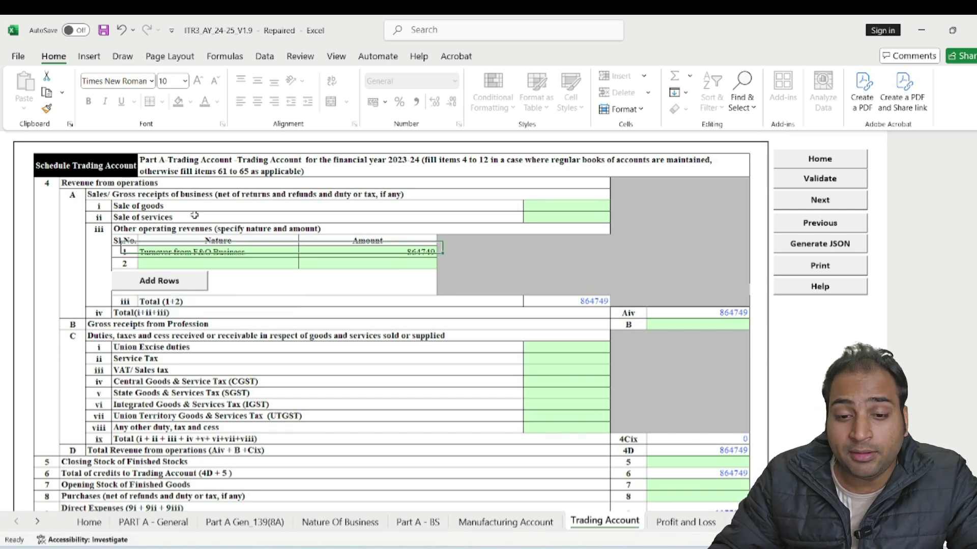
pyautogui.press('Escape')
pyautogui.click(594, 300)
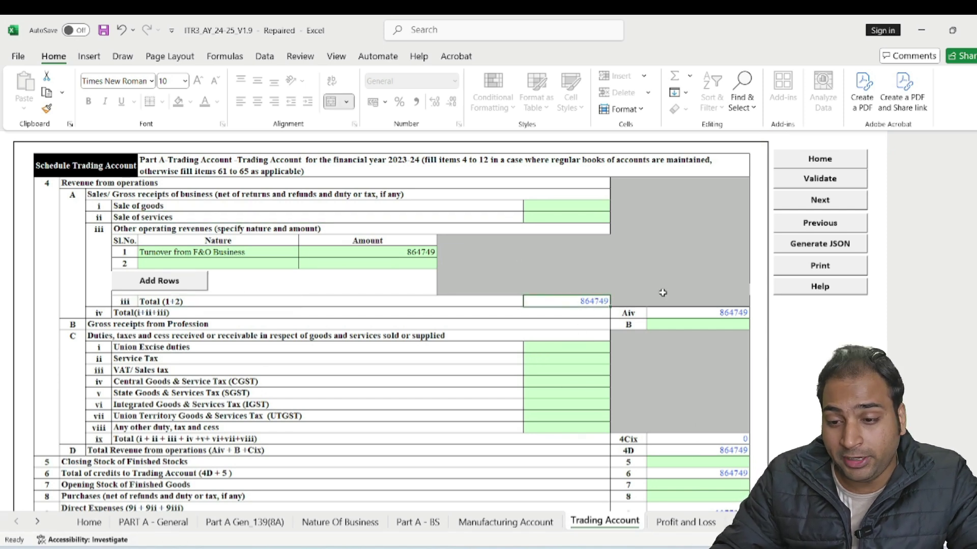
pyautogui.scroll(-3, 662, 293)
pyautogui.click(142, 198)
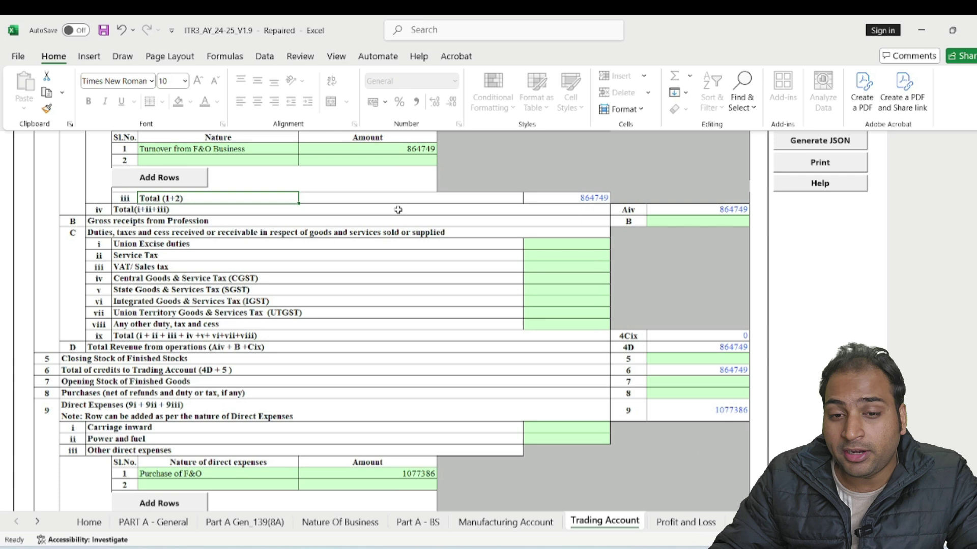
pyautogui.click(577, 203)
pyautogui.scroll(3, 578, 202)
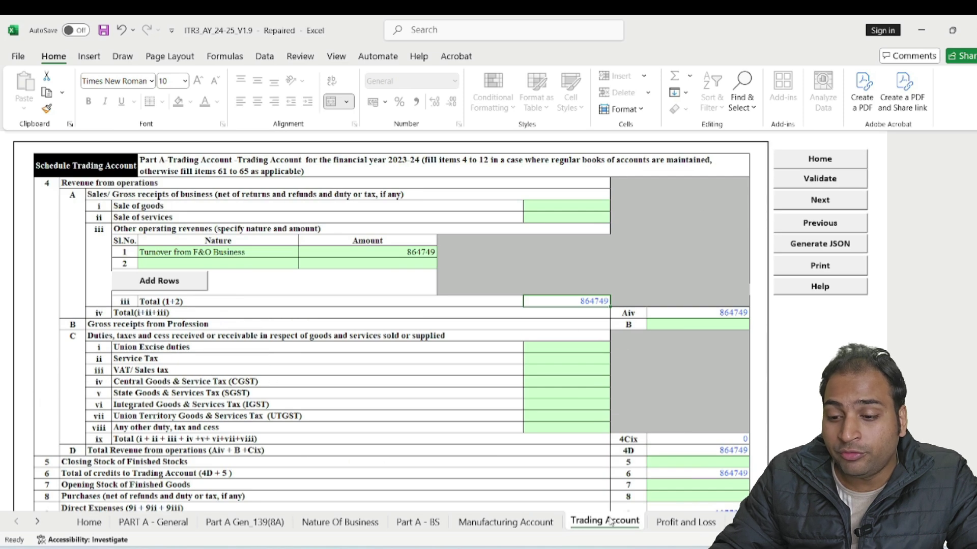
# Examine the F&O purchase under direct expenses in the Trading Account and the gross profit line at item 12.
pyautogui.scroll(-3, 637, 438)
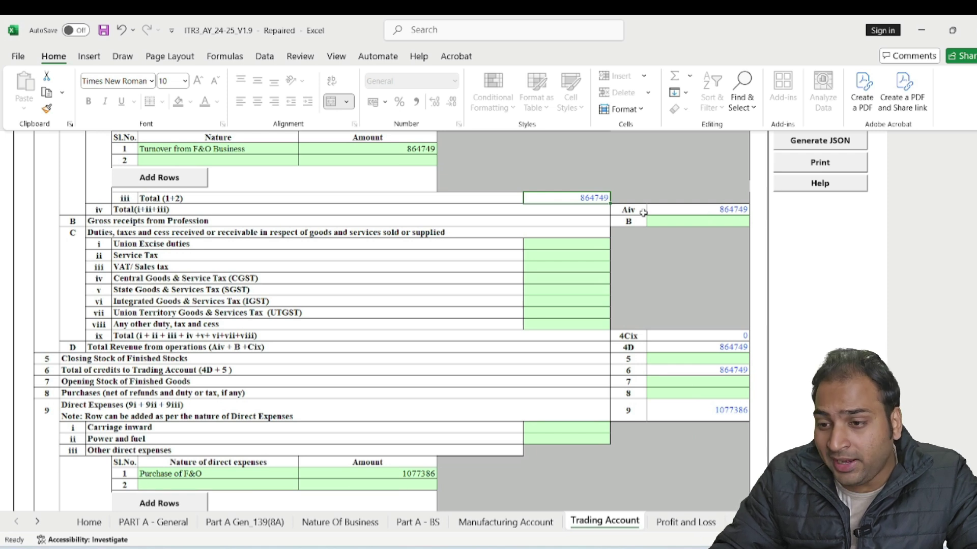
pyautogui.scroll(-3, 606, 307)
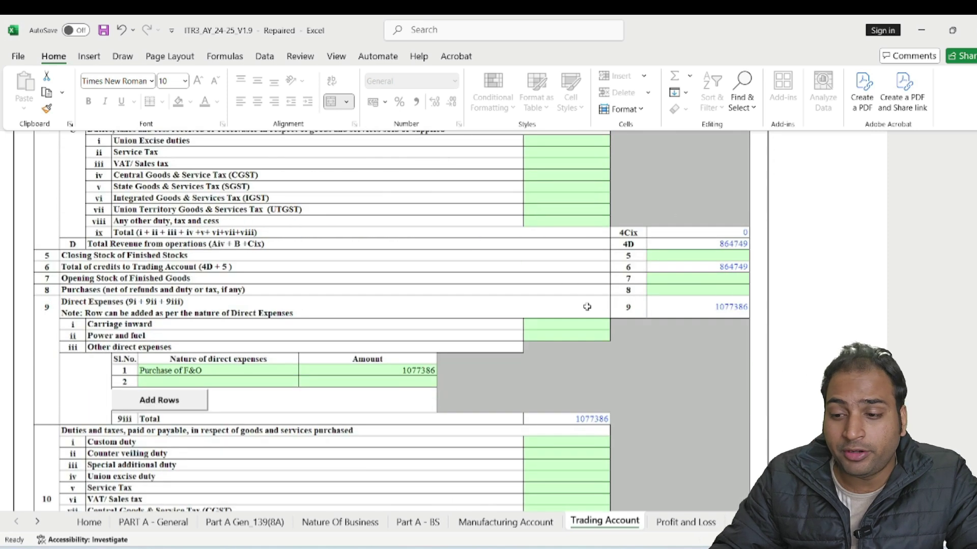
pyautogui.click(737, 306)
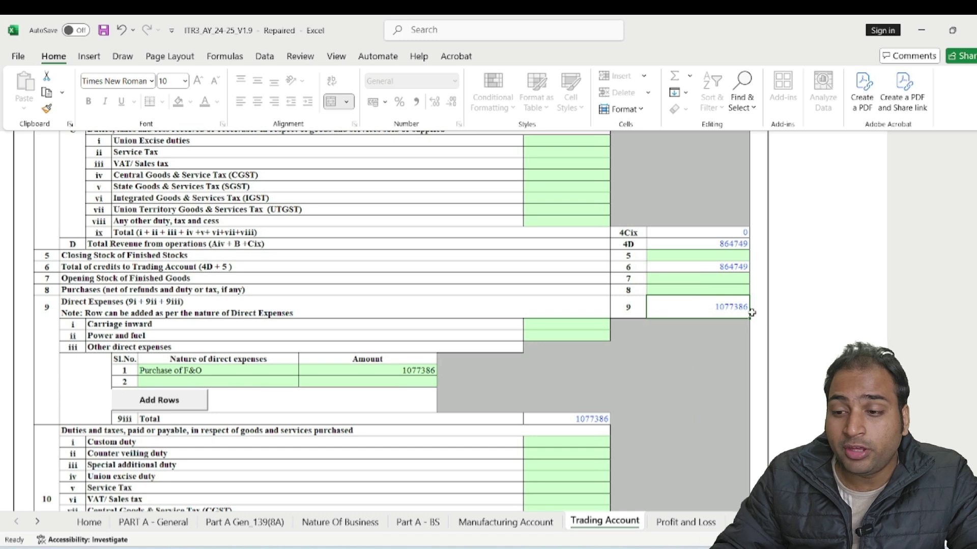
pyautogui.scroll(-7, 752, 312)
pyautogui.click(729, 351)
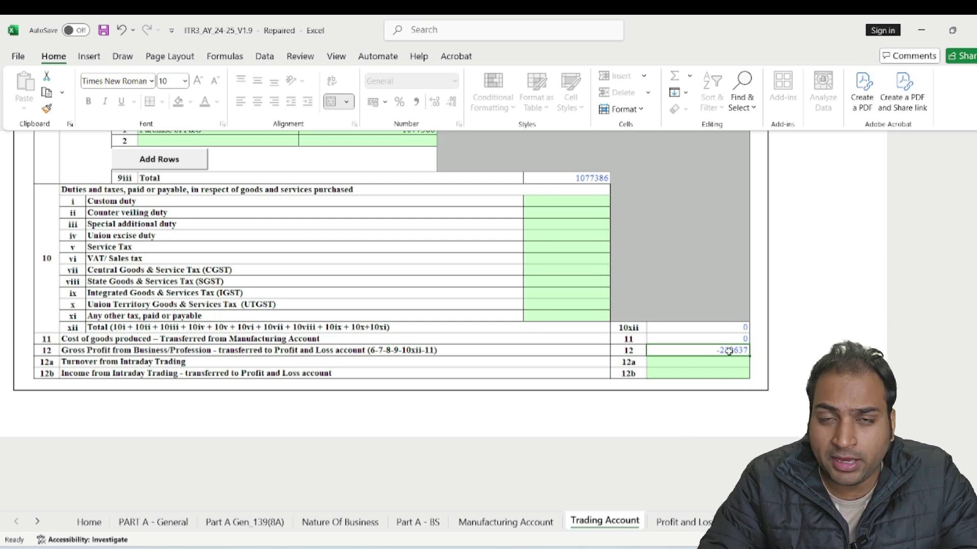
# Open the Profit and Loss sheet and check the gross profit transferred from the Trading Account at item 13.
pyautogui.click(671, 522)
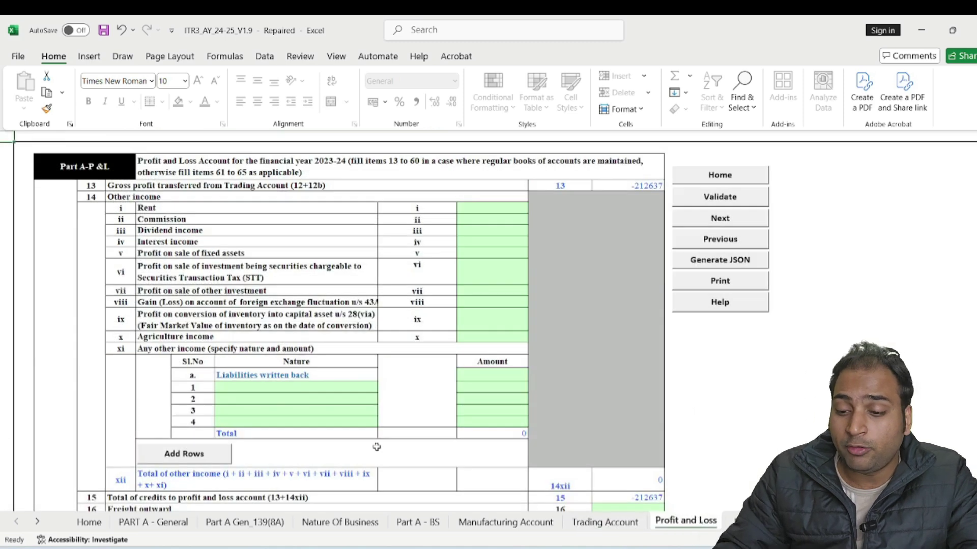
pyautogui.scroll(-8, 644, 403)
pyautogui.scroll(-5, 592, 396)
pyautogui.scroll(12, 581, 395)
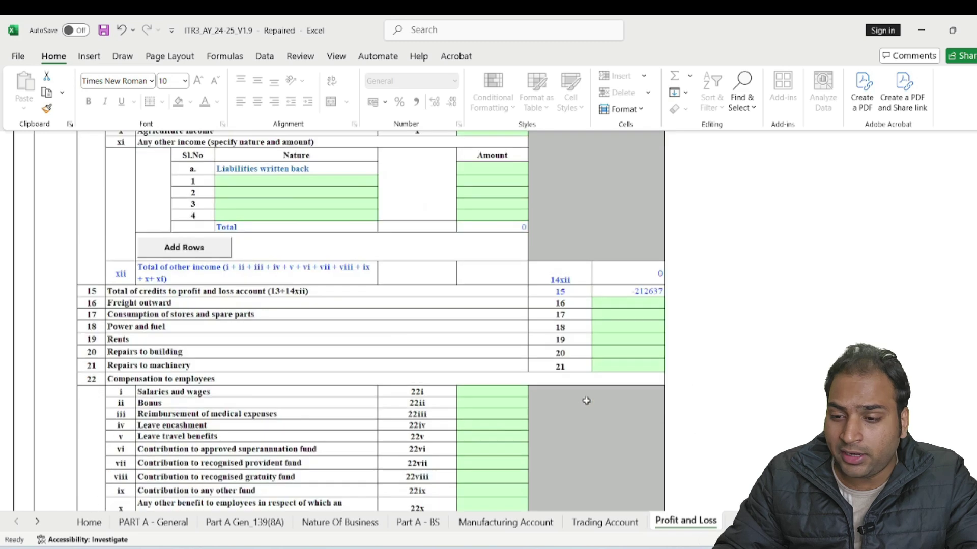
pyautogui.click(200, 186)
pyautogui.click(654, 187)
# Review the Profit and Loss sheet from the expense items through net profit to the presumptive income sections 44AD, 44ADA and 44AE.
pyautogui.scroll(-8, 666, 335)
pyautogui.scroll(-20, 666, 335)
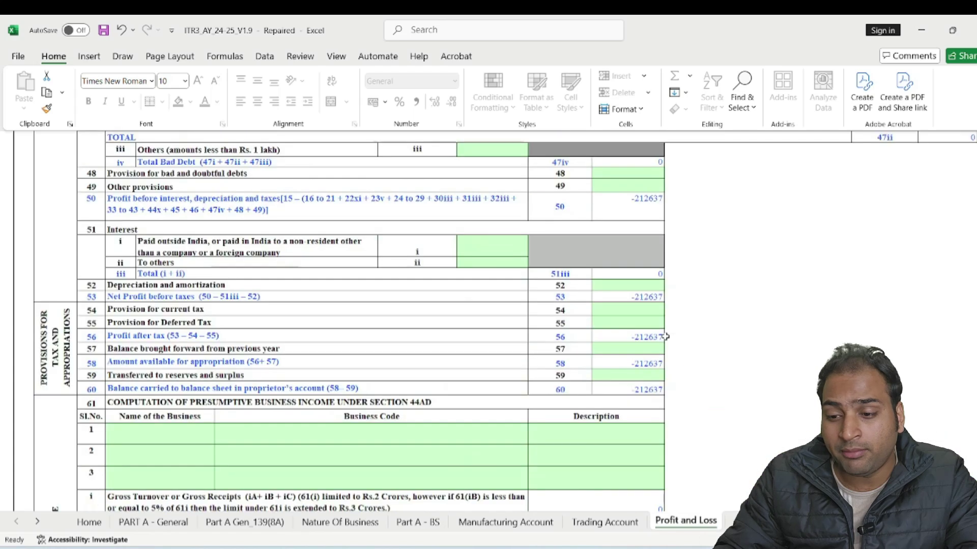
pyautogui.scroll(-5, 666, 337)
pyautogui.scroll(-6, 665, 336)
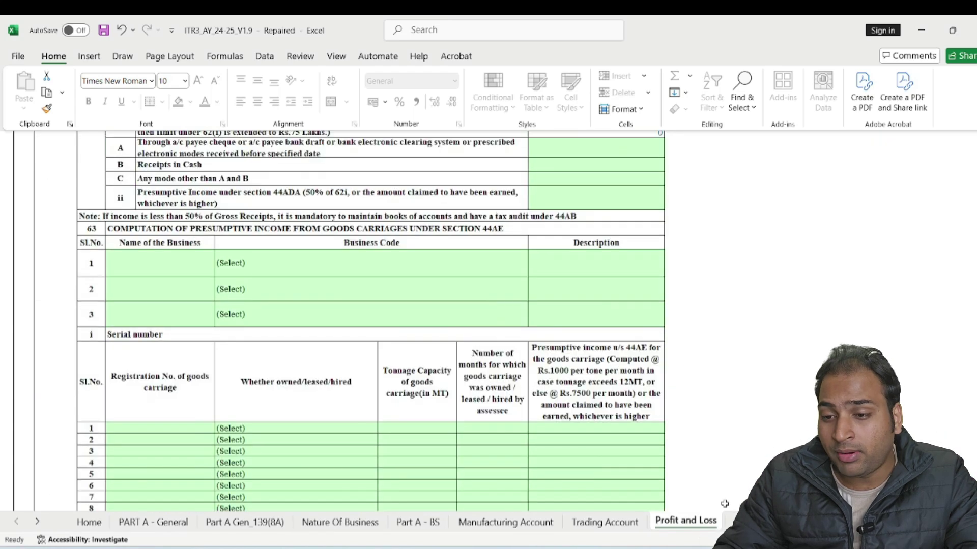
# Review the Part A - OI accounting method and disallowance items, and the stock tables on the Quantitative Details sheet.
pyautogui.click(38, 521)
pyautogui.click(37, 521)
pyautogui.click(37, 521)
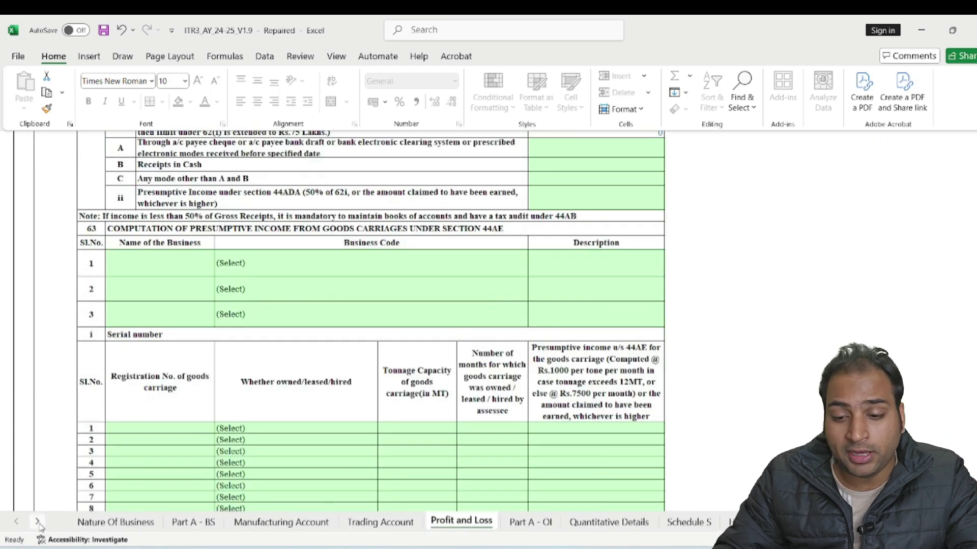
pyautogui.click(530, 521)
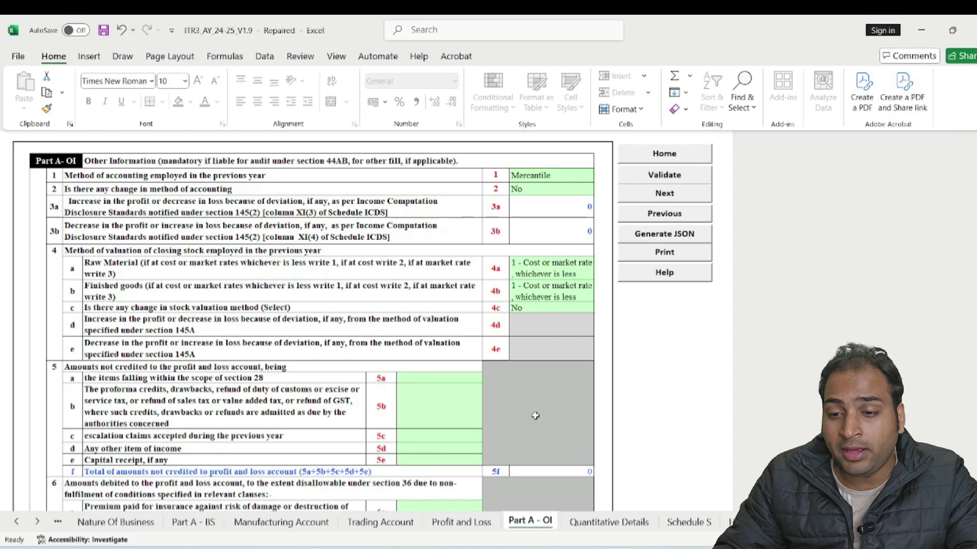
pyautogui.scroll(-3, 535, 416)
pyautogui.scroll(-20, 535, 415)
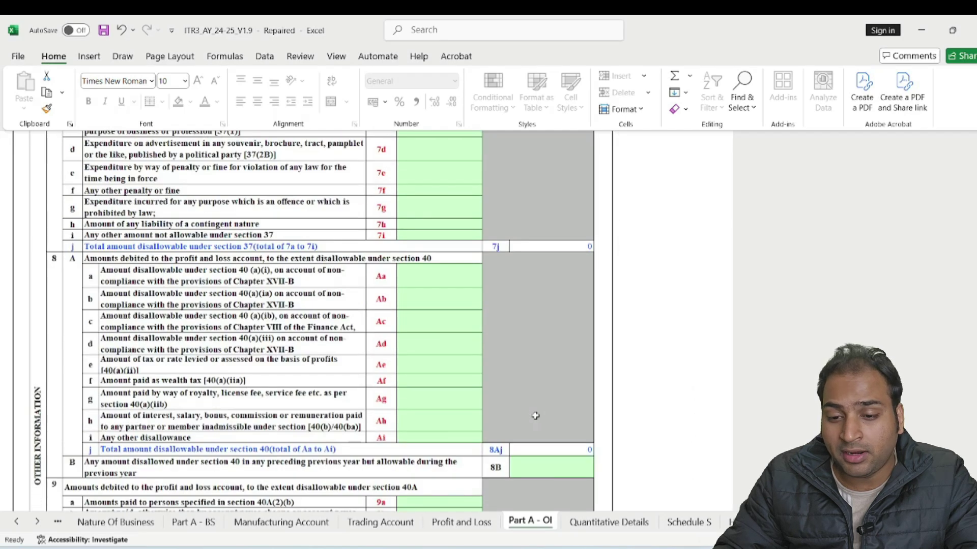
pyautogui.scroll(-6, 535, 415)
pyautogui.scroll(-10, 535, 415)
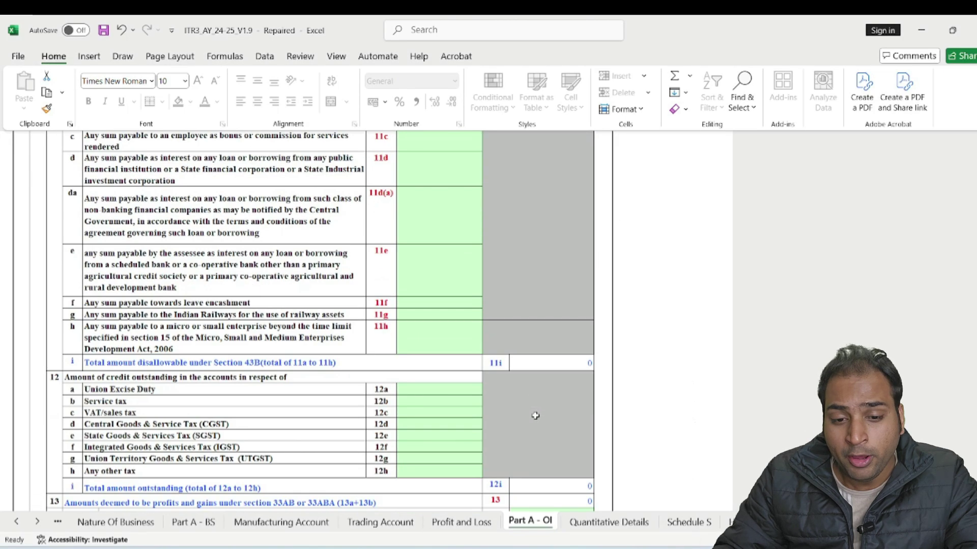
pyautogui.scroll(12, 535, 416)
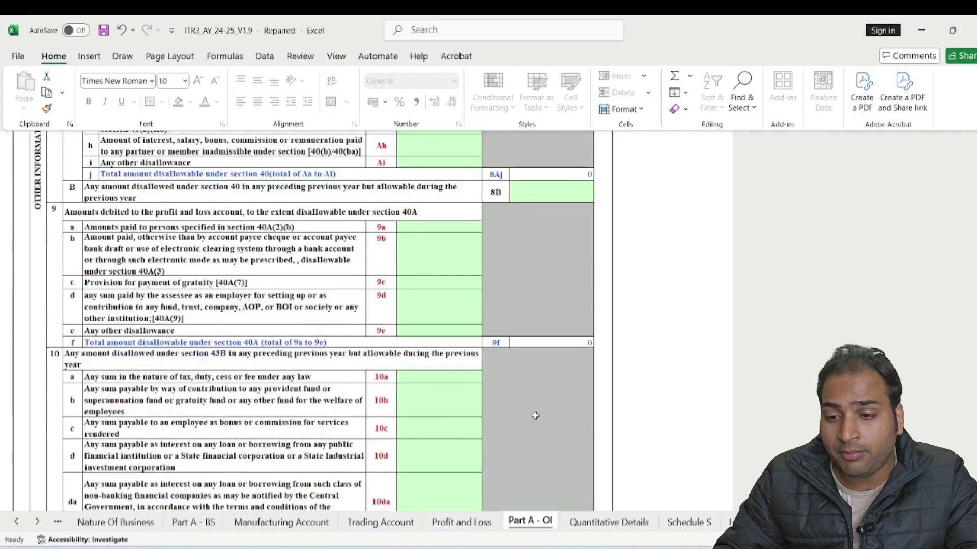
pyautogui.click(636, 524)
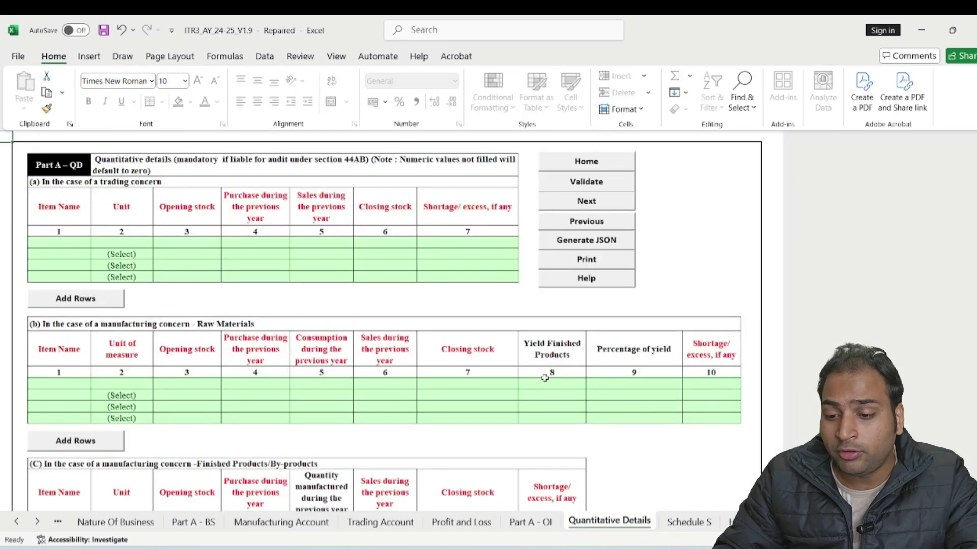
pyautogui.scroll(-5, 549, 397)
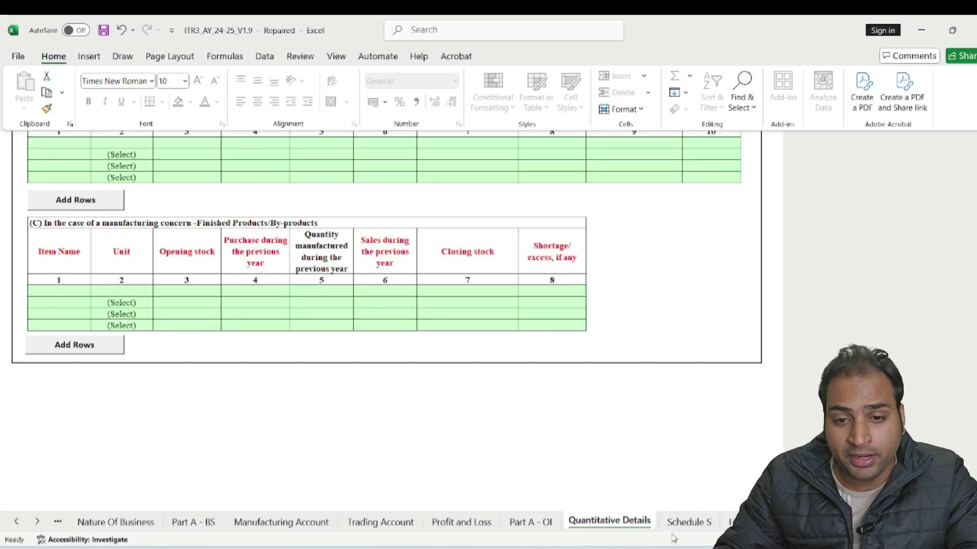
# Open Schedule S and review the employer's name, address, TAN and state fields along with the gross salary line.
pyautogui.click(688, 522)
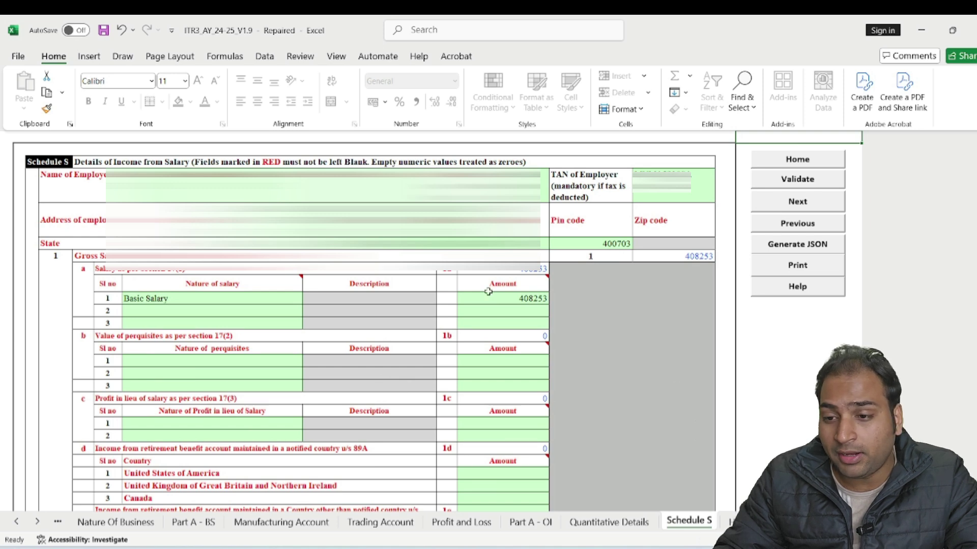
pyautogui.moveTo(489, 291)
pyautogui.click(293, 220)
pyautogui.click(82, 186)
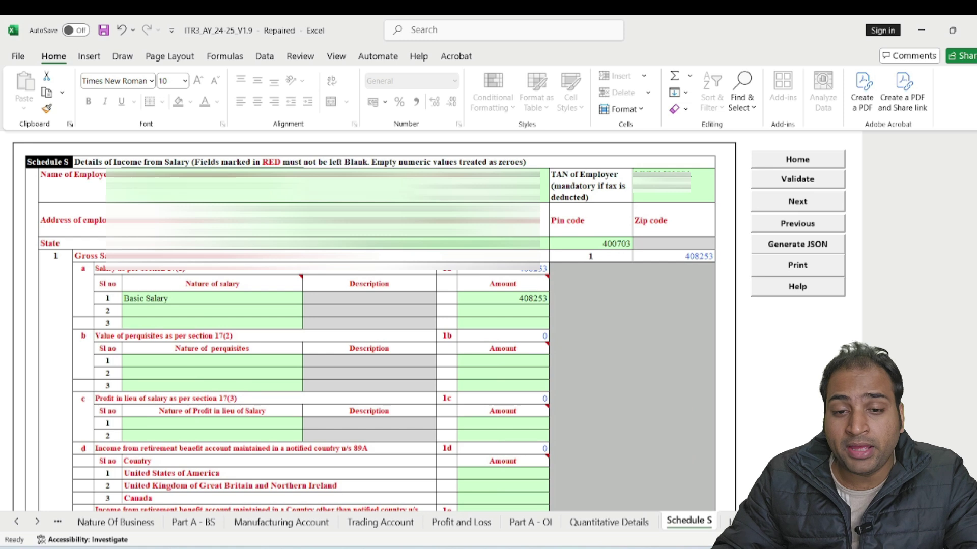
pyautogui.press('Tab')
pyautogui.press('Tab')
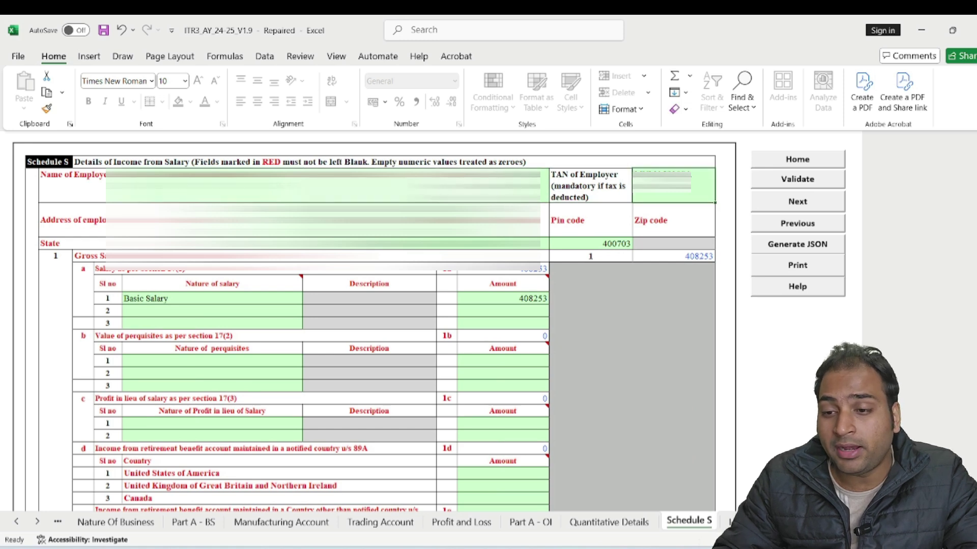
pyautogui.press('F2')
pyautogui.click(650, 254)
pyautogui.doubleClick(290, 243)
pyautogui.click(637, 357)
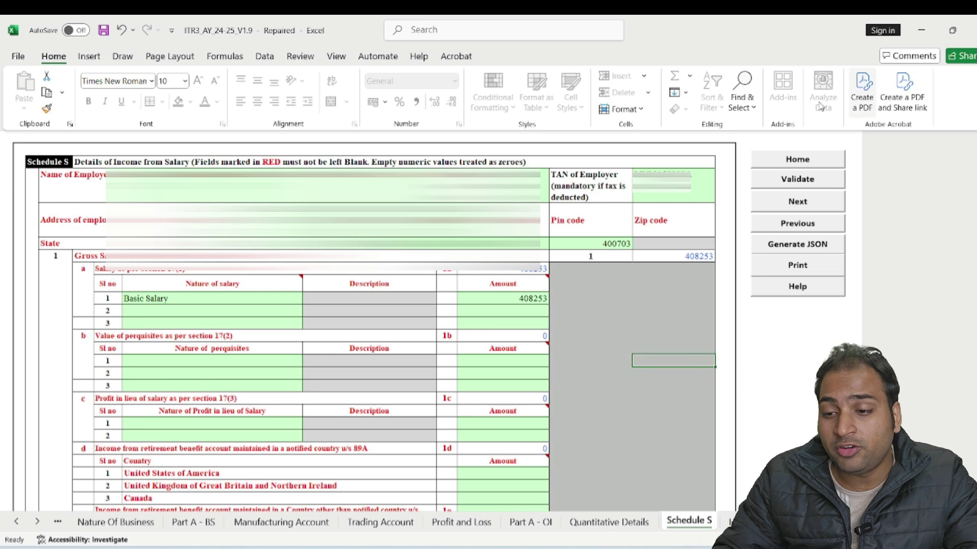
# Examine the salary as per section 17(1) in Schedule S and the section 16 deductions down to the income chargeable under Salaries.
pyautogui.scroll(-2, 613, 313)
pyautogui.click(177, 195)
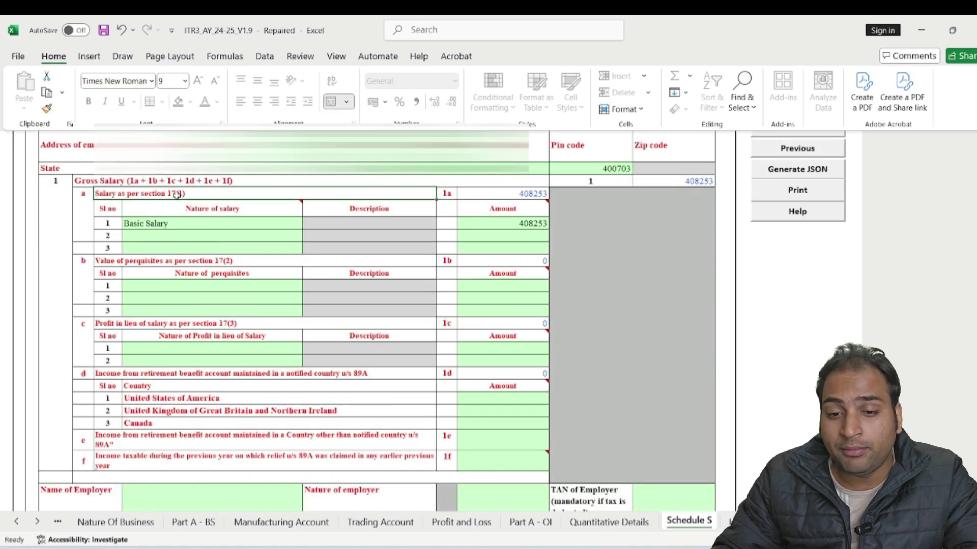
pyautogui.click(519, 190)
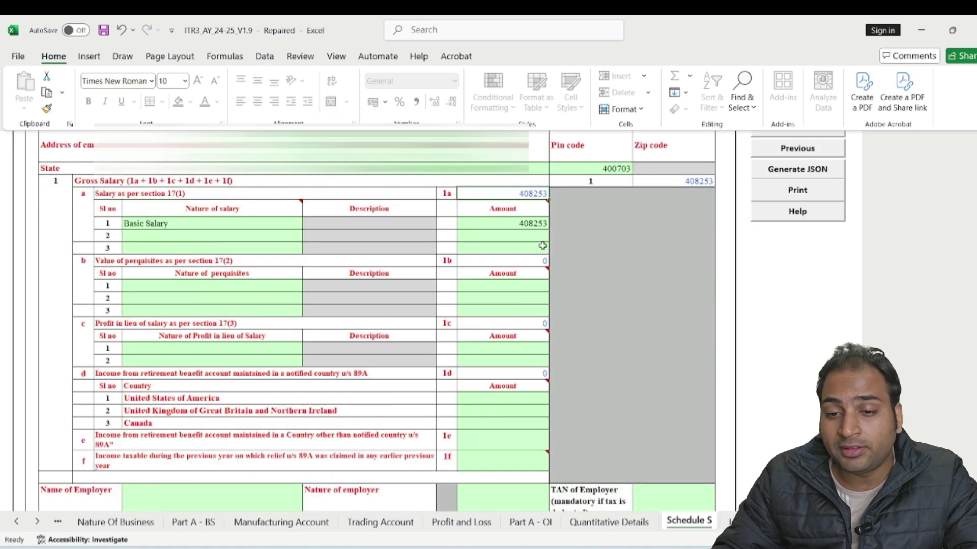
pyautogui.scroll(-12, 576, 299)
pyautogui.scroll(-14, 576, 299)
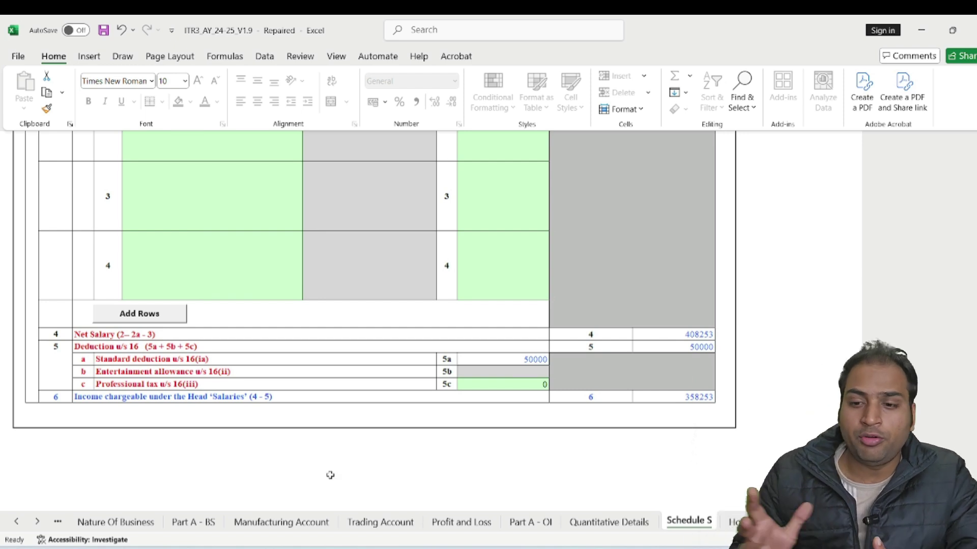
# Open the House Property sheet and review the first property's address, town, state and country fields, including the country choices.
pyautogui.click(34, 521)
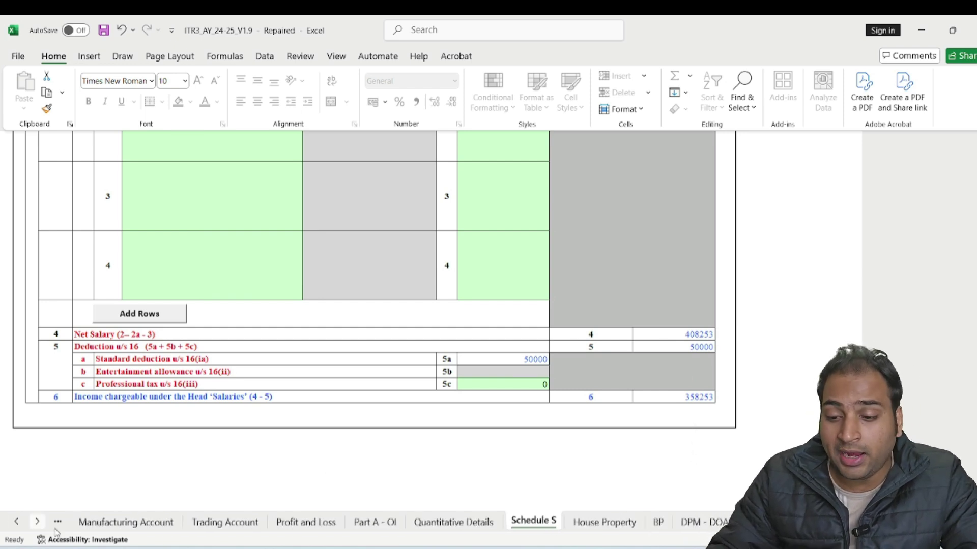
pyautogui.click(599, 523)
pyautogui.scroll(-15, 600, 357)
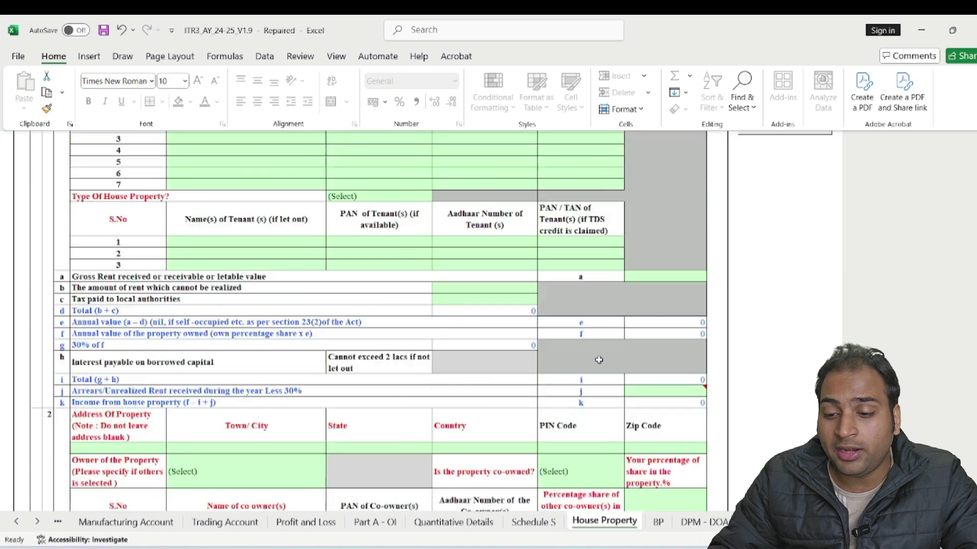
pyautogui.scroll(10, 665, 331)
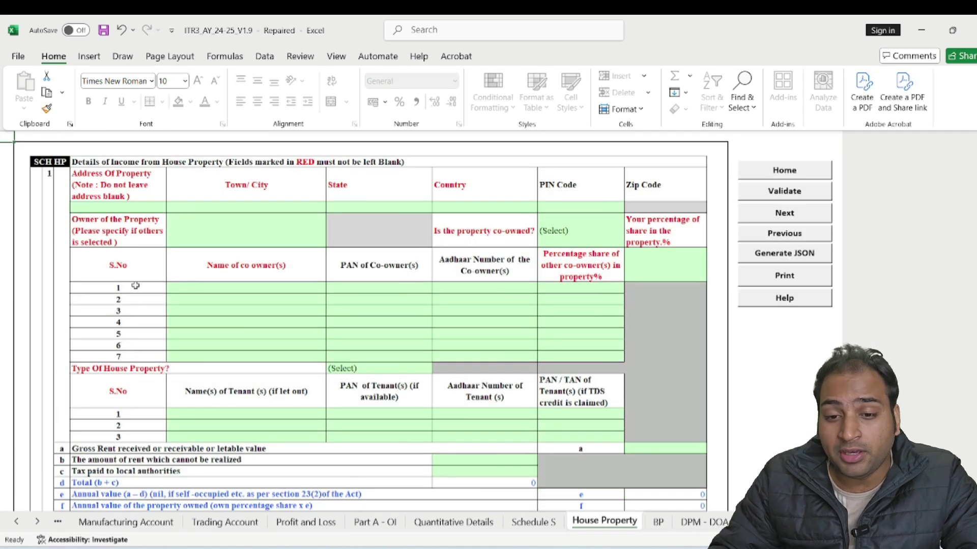
pyautogui.click(151, 203)
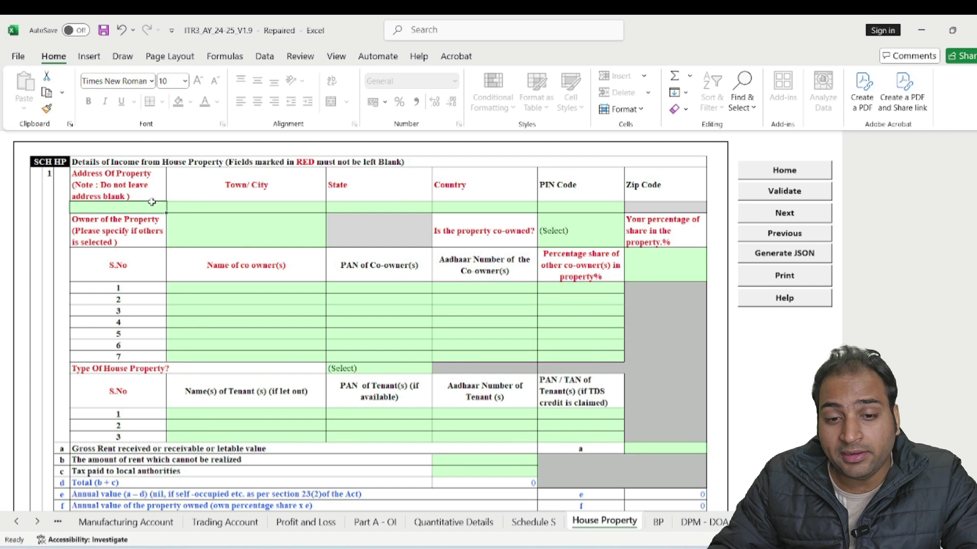
pyautogui.click(195, 210)
pyautogui.click(378, 206)
pyautogui.click(456, 209)
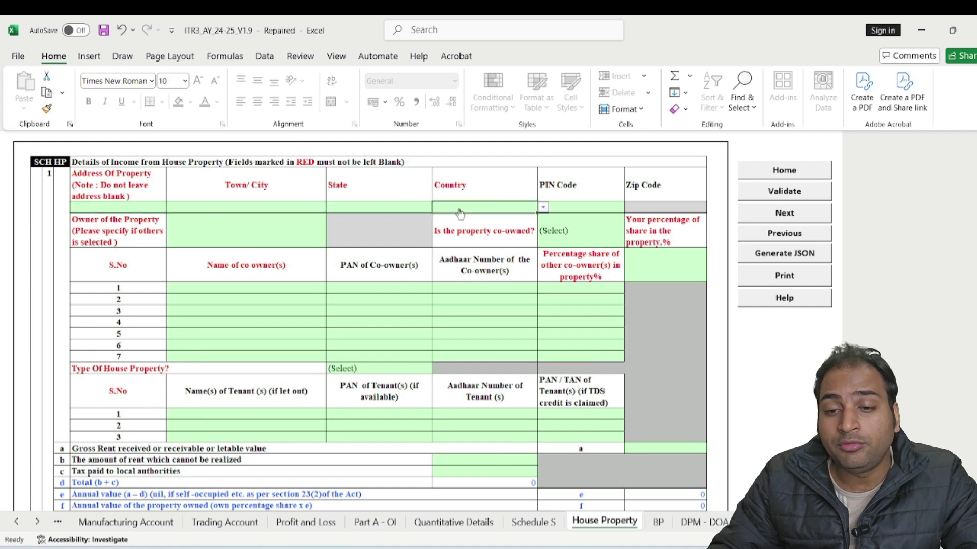
pyautogui.click(543, 207)
pyautogui.click(484, 376)
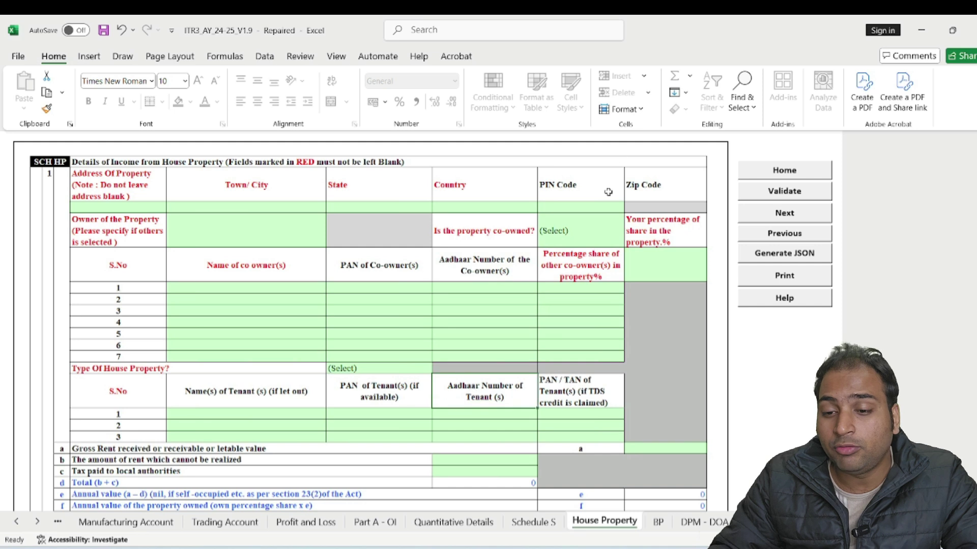
# Review the first property's co-owner and tenant tables and the rent computation down to income under the head House Property.
pyautogui.scroll(-1, 165, 310)
pyautogui.click(250, 258)
pyautogui.click(364, 275)
pyautogui.scroll(-3, 342, 279)
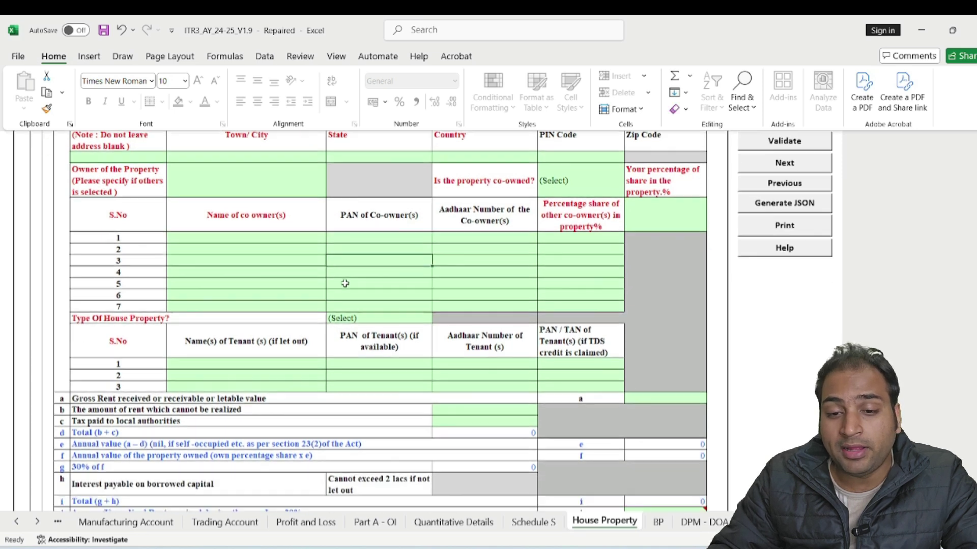
pyautogui.click(156, 231)
pyautogui.scroll(2, 319, 291)
pyautogui.scroll(-6, 319, 291)
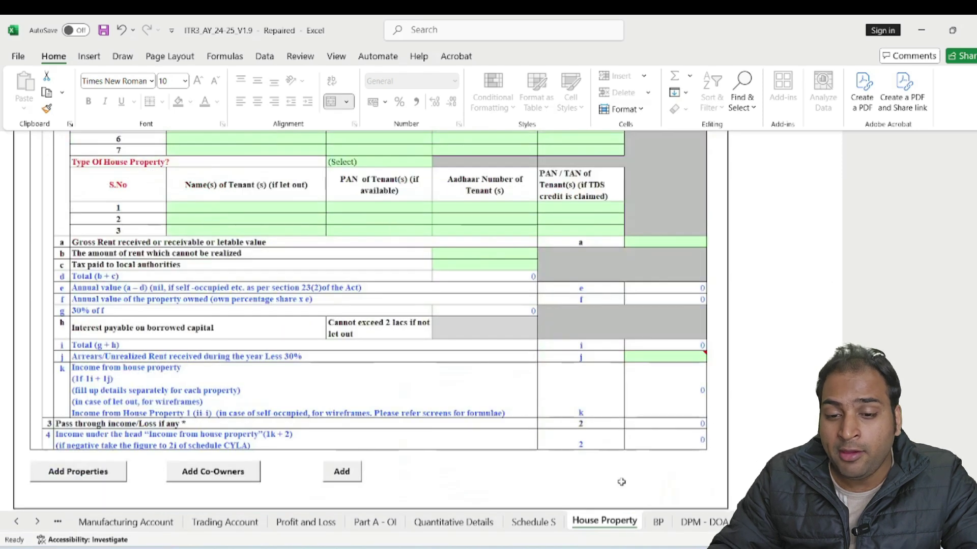
# Open the BP sheet and review the business income computation from profit before tax down to the balance after exempt income.
pyautogui.hotkey('ctrl', 'pagedown')
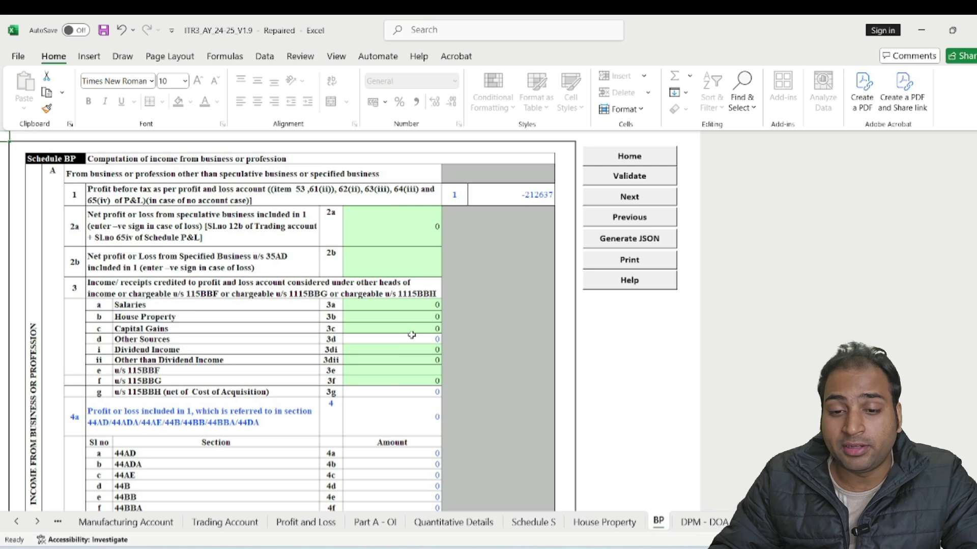
pyautogui.scroll(-10, 412, 335)
pyautogui.scroll(-6, 469, 385)
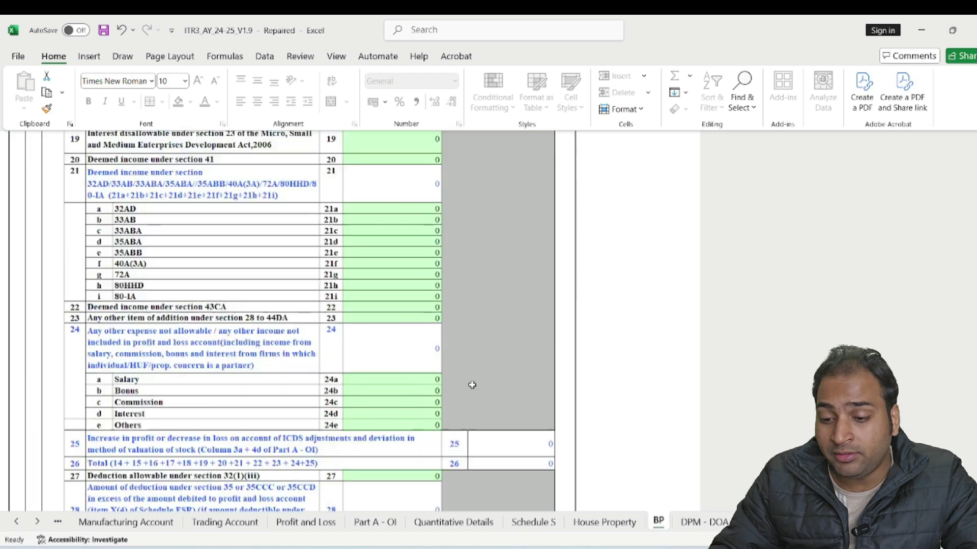
pyautogui.scroll(16, 472, 385)
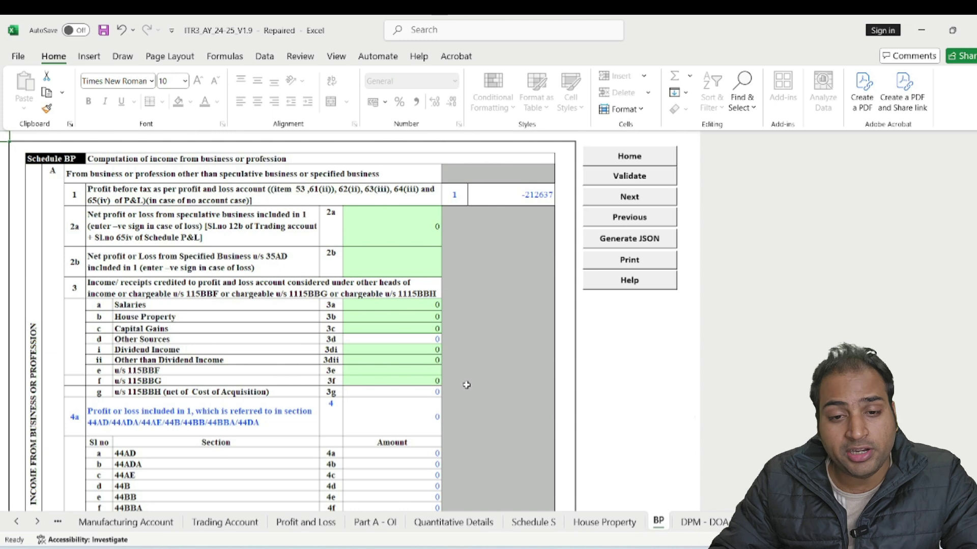
pyautogui.click(516, 194)
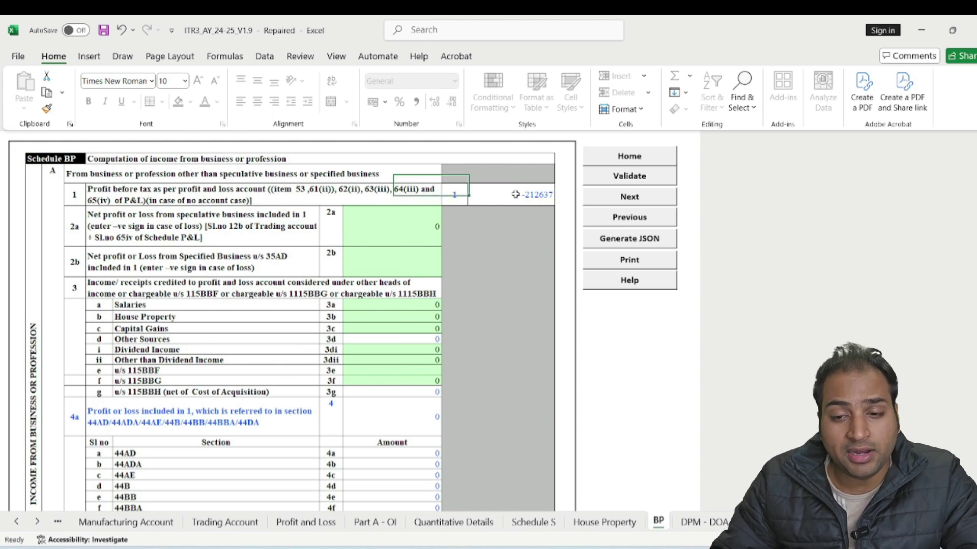
pyautogui.scroll(-15, 333, 281)
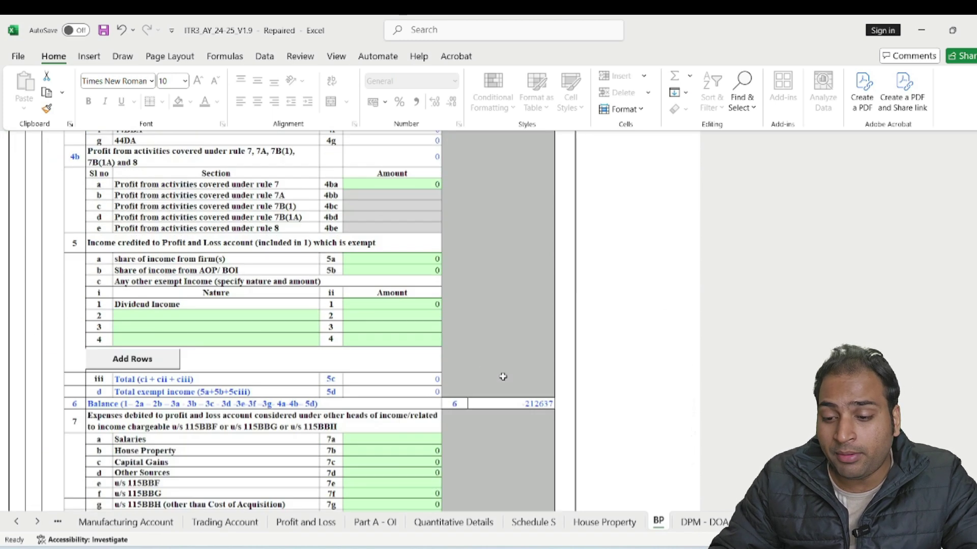
# View the plant and machinery depreciation schedule on the DPM - DOA sheet and bring the capital gains sheets into reach.
pyautogui.click(703, 523)
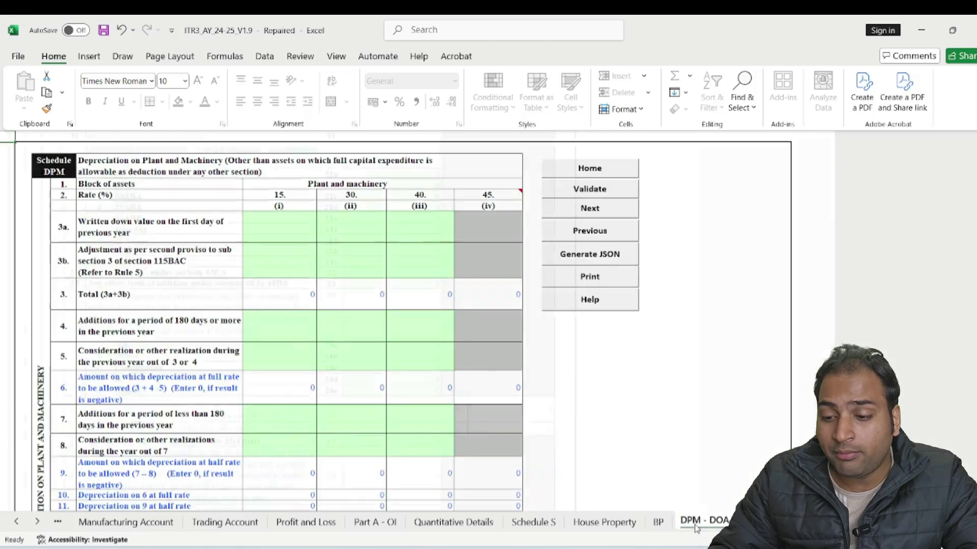
pyautogui.click(38, 522)
pyautogui.click(38, 522)
pyautogui.click(38, 522)
pyautogui.click(38, 522)
pyautogui.click(37, 522)
pyautogui.click(38, 522)
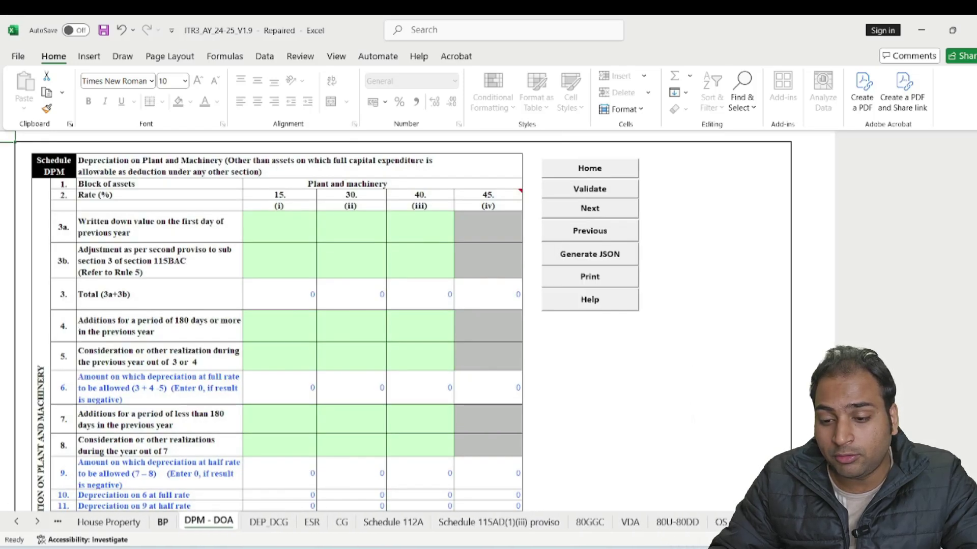
# Open the CG sheet and review the short-term gain fields for land or building, including dates, consideration, deductions and buyer details.
pyautogui.click(341, 521)
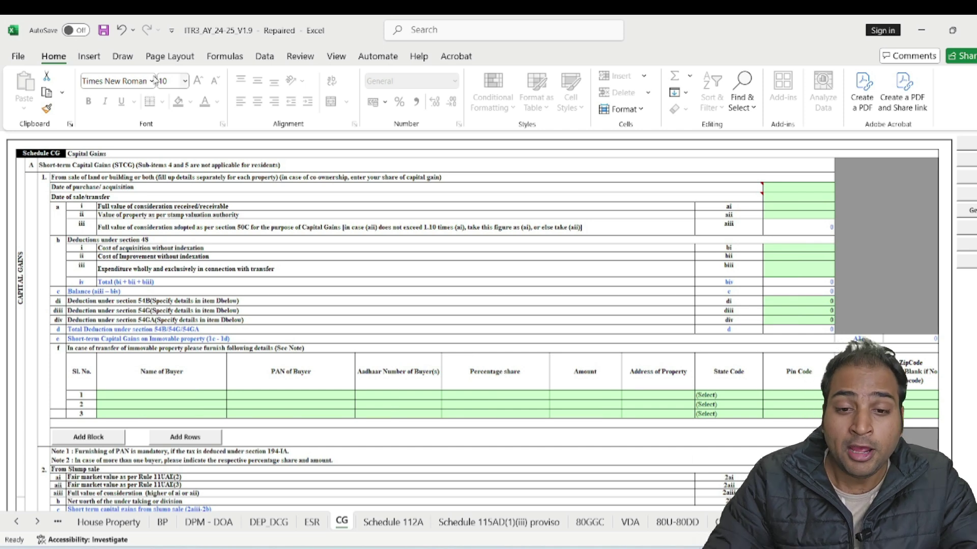
pyautogui.click(106, 164)
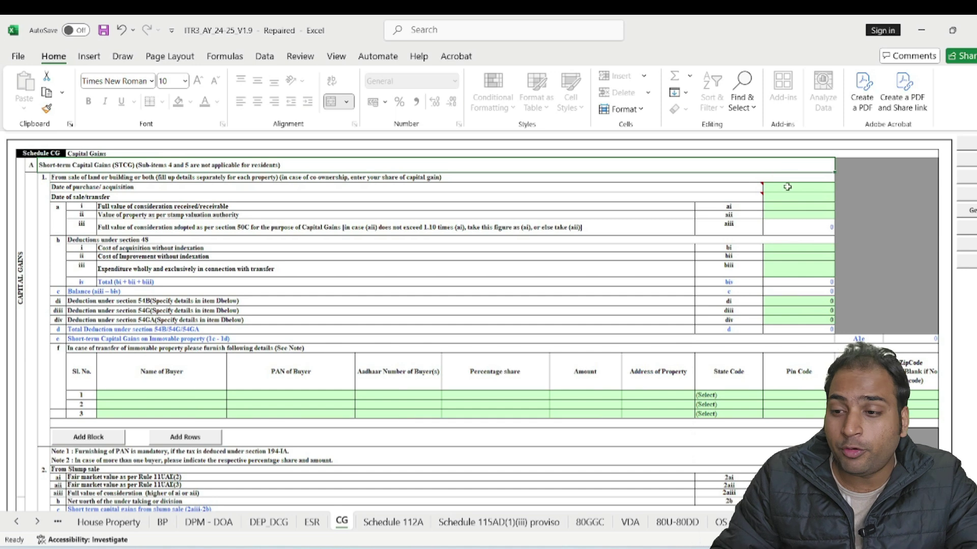
pyautogui.click(140, 179)
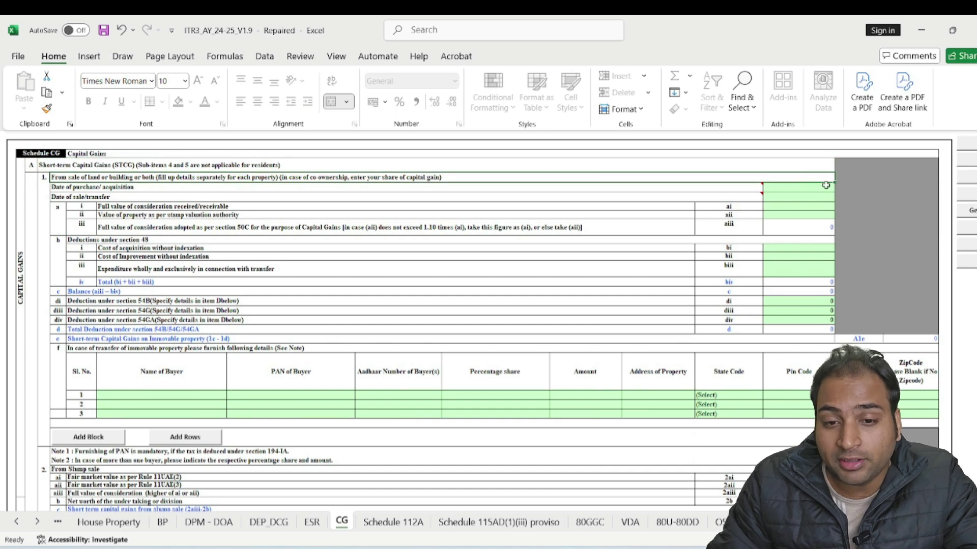
pyautogui.click(143, 189)
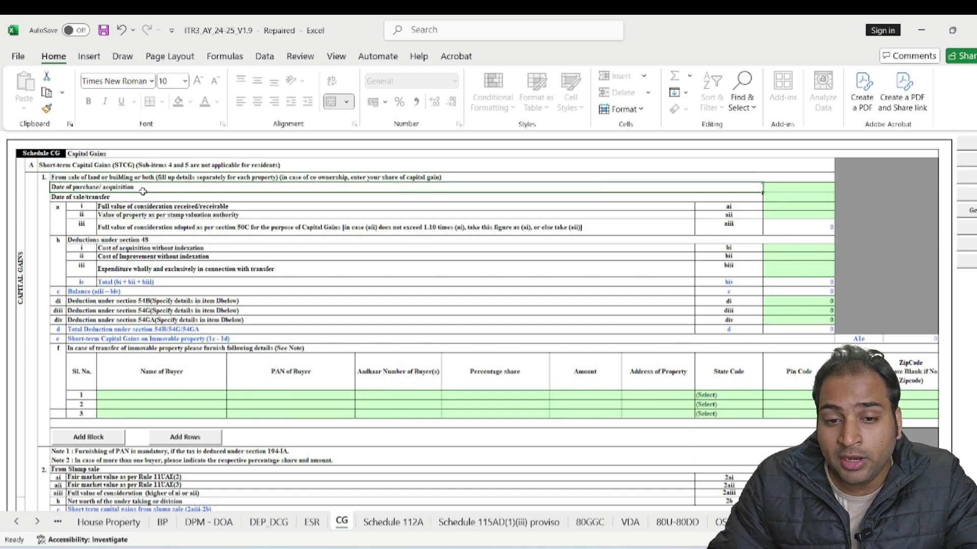
pyautogui.click(134, 199)
pyautogui.click(136, 206)
pyautogui.click(171, 243)
pyautogui.click(189, 302)
pyautogui.scroll(-2, 229, 300)
pyautogui.scroll(-6, 261, 296)
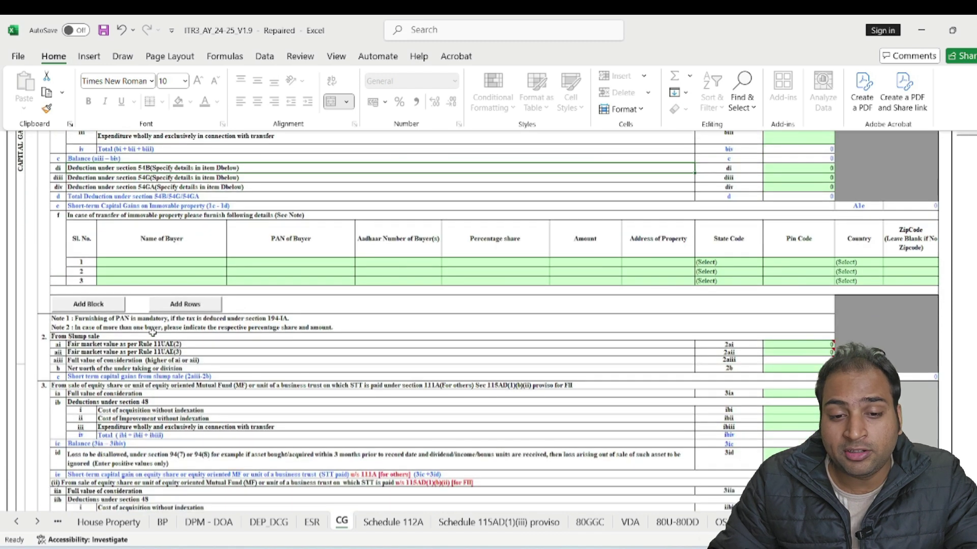
pyautogui.scroll(2, 915, 351)
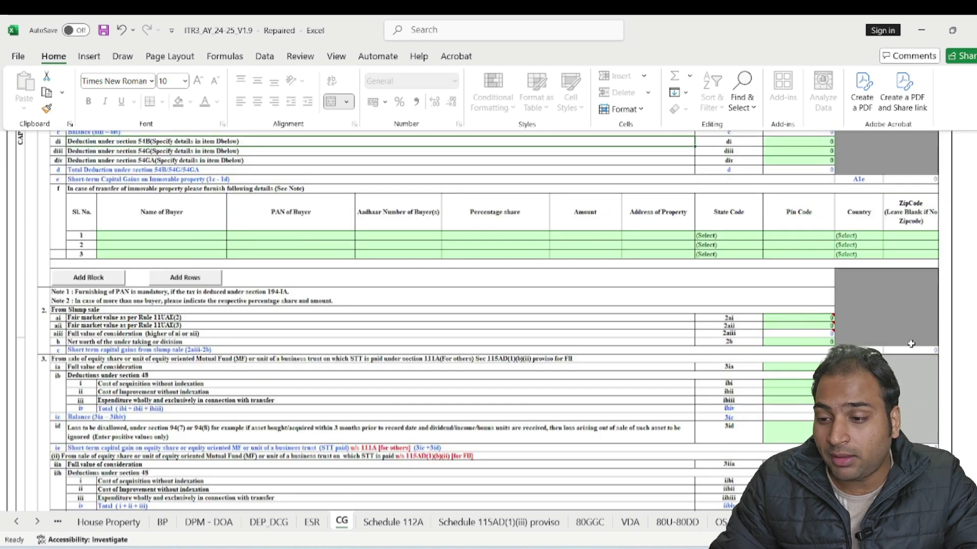
# Examine the short-term slump sale section and the section 111A equity share fields for full value of consideration and section 48 deductions.
pyautogui.click(100, 310)
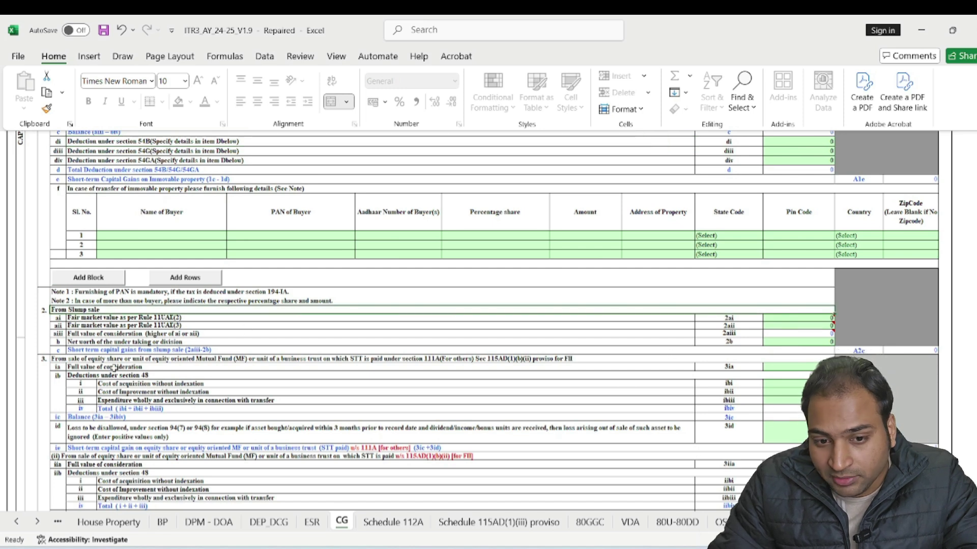
pyautogui.click(155, 360)
pyautogui.click(537, 374)
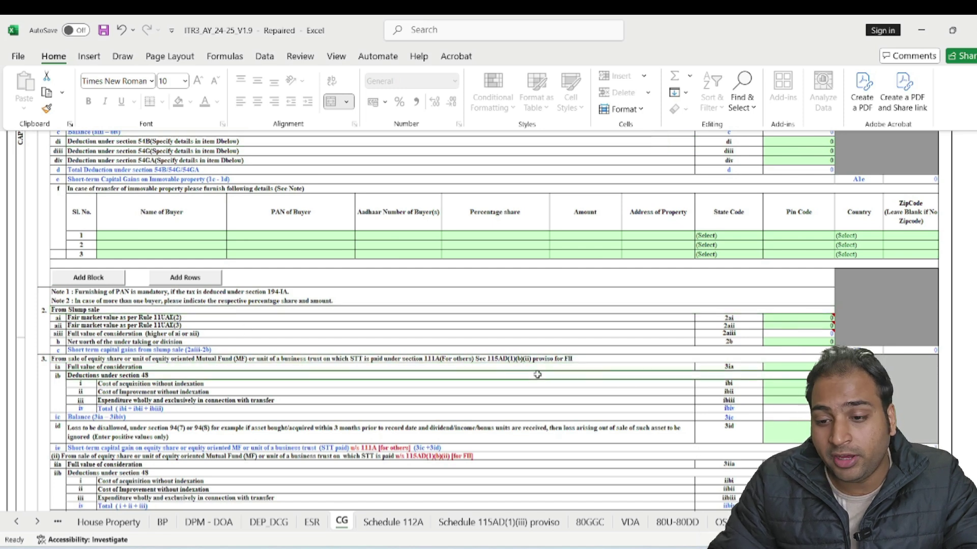
pyautogui.click(71, 368)
pyautogui.click(86, 375)
pyautogui.click(146, 367)
pyautogui.click(733, 366)
pyautogui.click(788, 366)
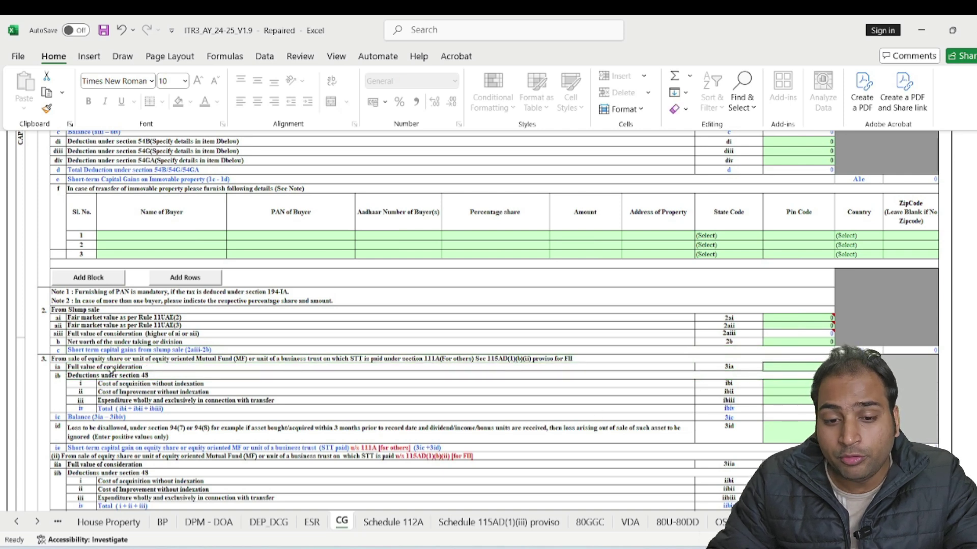
pyautogui.click(111, 385)
pyautogui.click(806, 392)
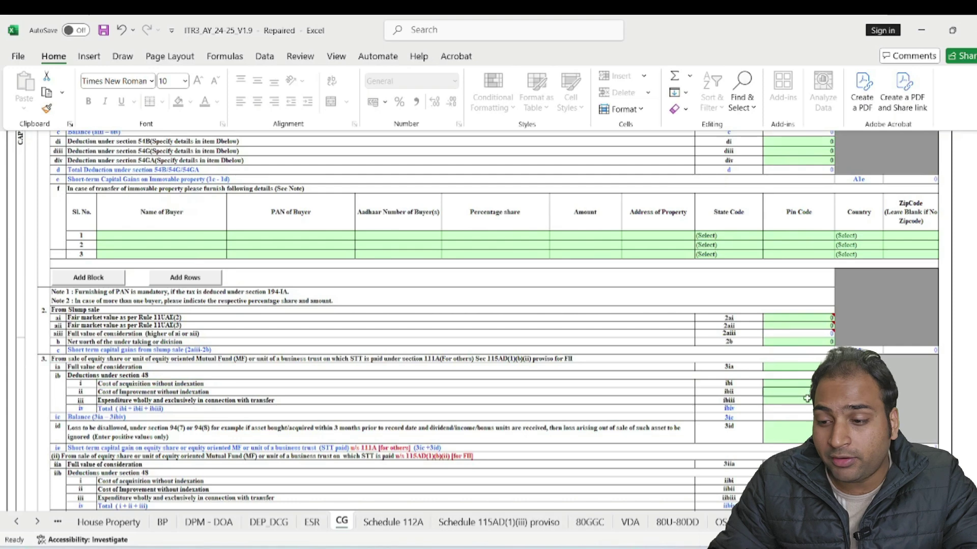
# Review the rest of the CG sheet, from short-term gains on other assets through the long-term capital gain sections.
pyautogui.scroll(-12, 807, 399)
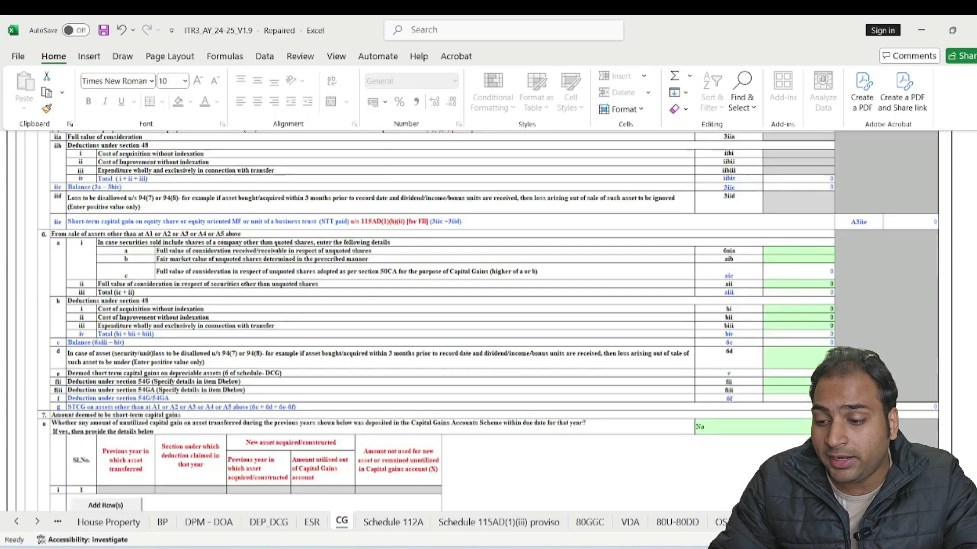
pyautogui.scroll(-15, 807, 398)
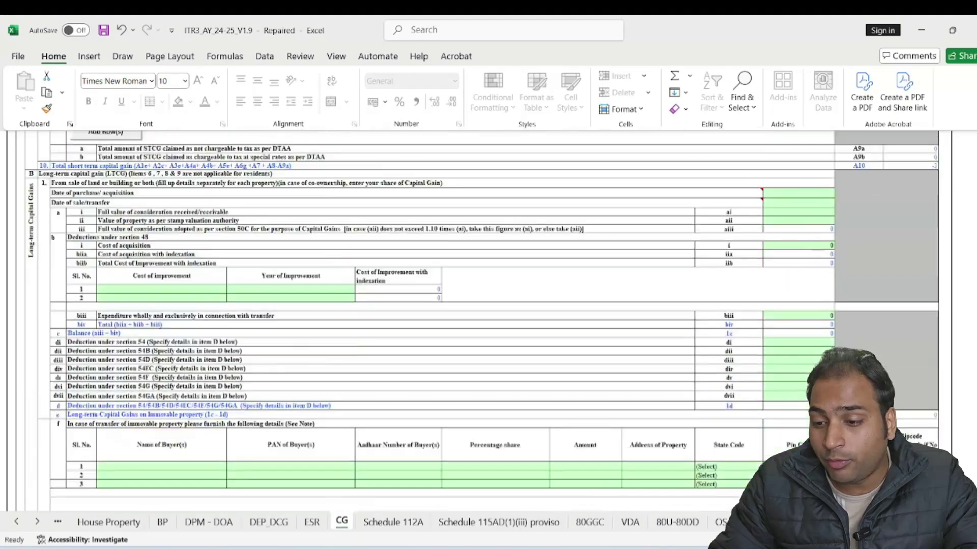
pyautogui.scroll(-15, 807, 399)
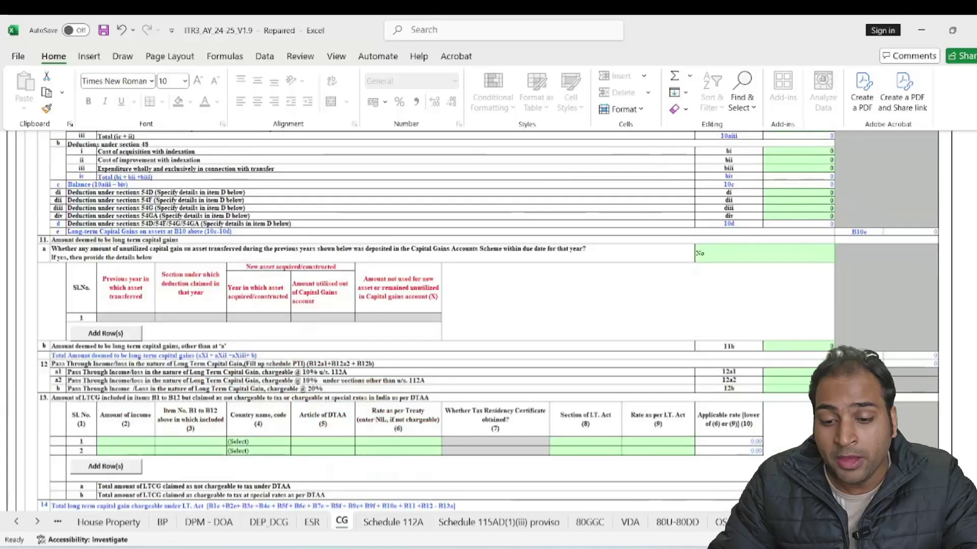
pyautogui.scroll(-12, 790, 425)
# Review the equity sale tables in Schedule 112A and in Schedule 115AD(1)(iii) proviso for non-residents.
pyautogui.click(392, 523)
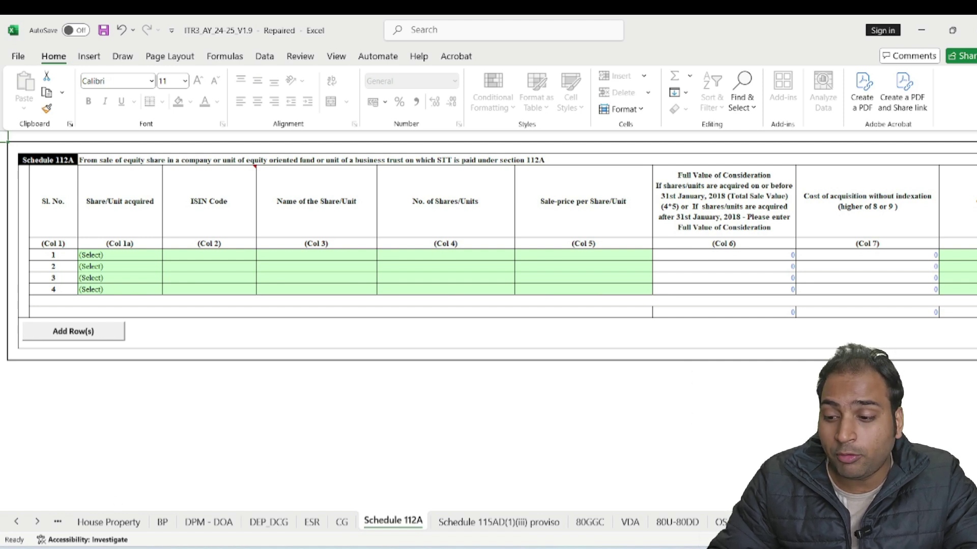
pyautogui.click(37, 521)
pyautogui.click(37, 522)
pyautogui.click(37, 522)
pyautogui.click(37, 522)
pyautogui.click(37, 522)
pyautogui.click(253, 522)
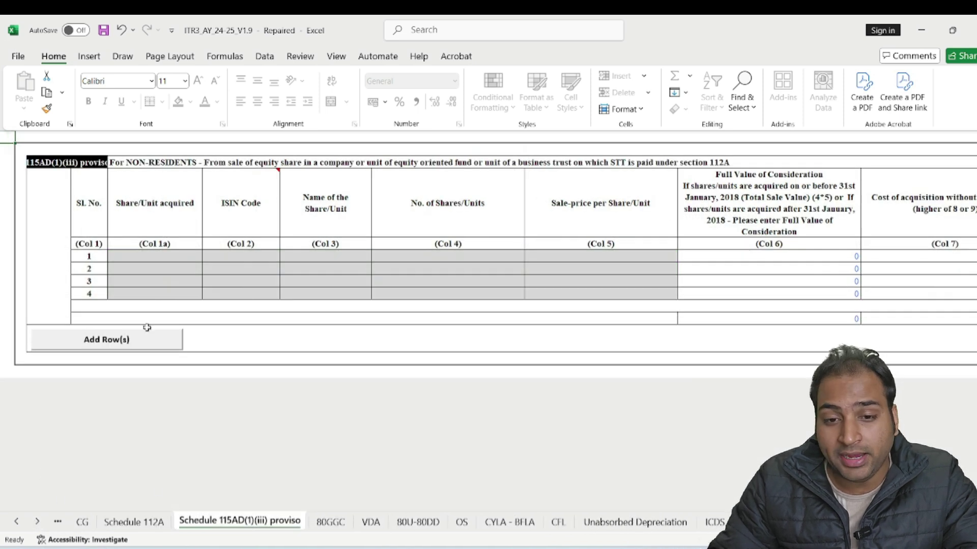
# Open the 80GGC sheet.
pyautogui.click(36, 522)
pyautogui.click(37, 522)
pyautogui.click(37, 522)
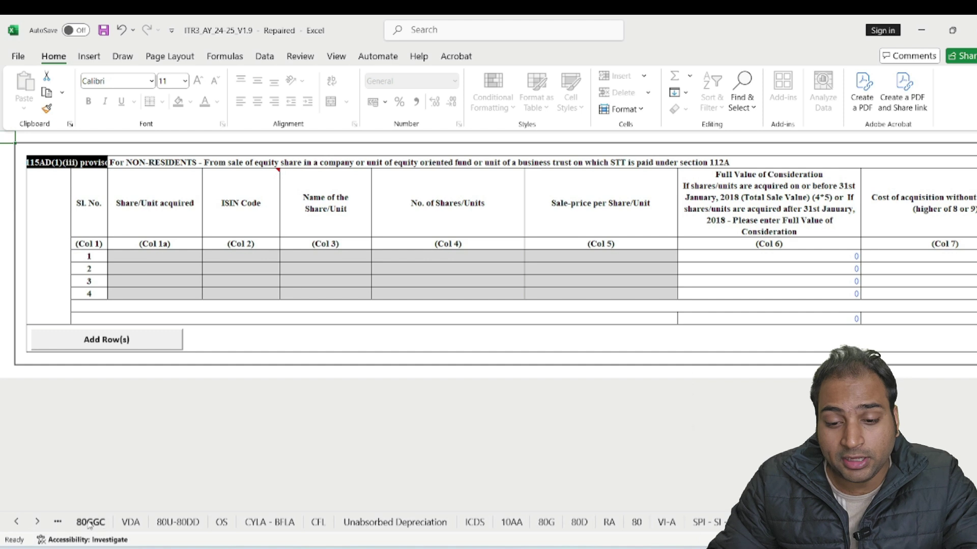
pyautogui.click(91, 521)
# Open the VDA sheet and check the first virtual digital asset entry's dates, head of income, acquisition cost, consideration and resulting income.
pyautogui.click(130, 522)
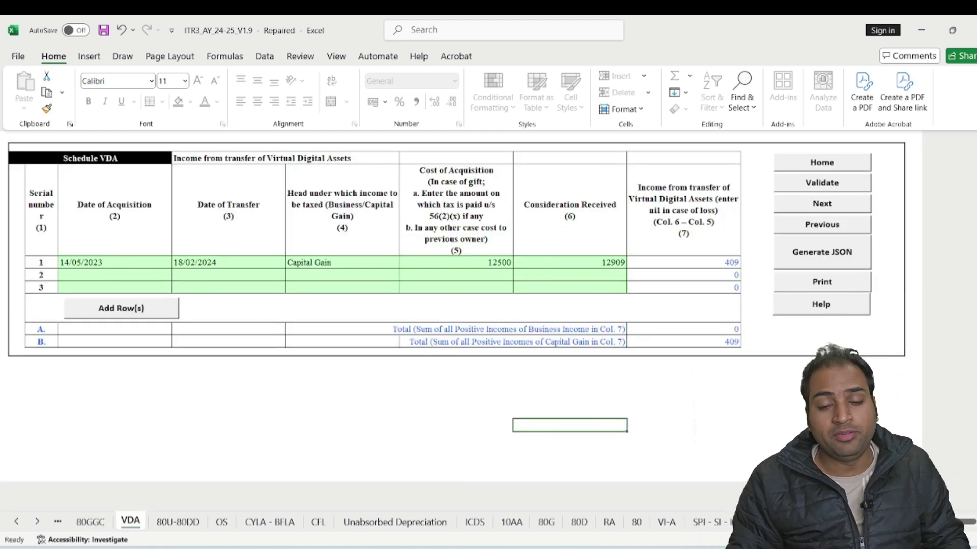
pyautogui.click(91, 258)
pyautogui.click(218, 260)
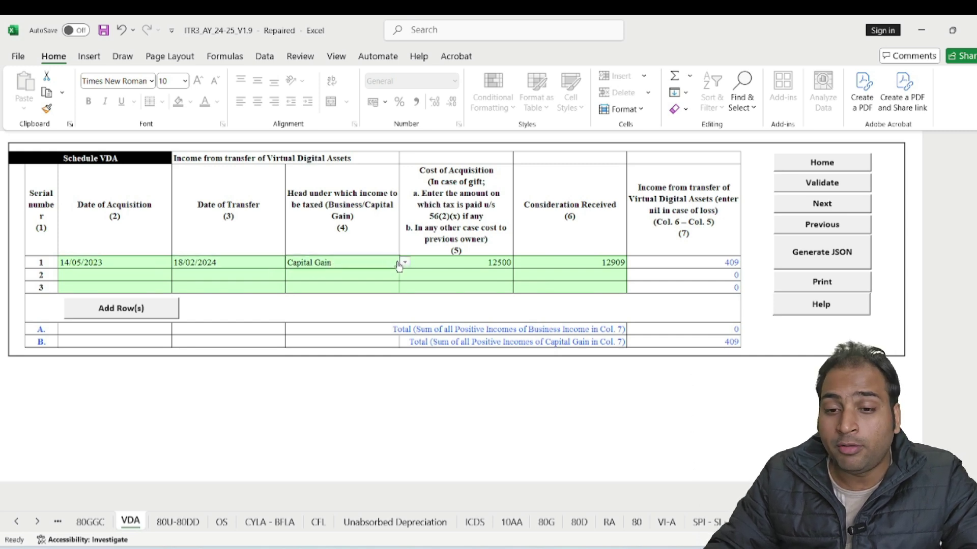
pyautogui.click(117, 258)
pyautogui.click(210, 264)
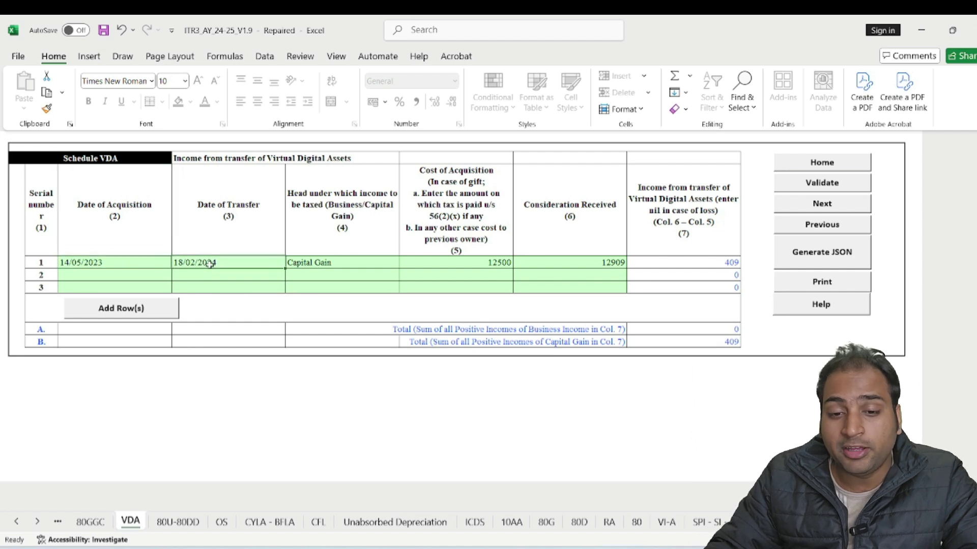
pyautogui.click(340, 268)
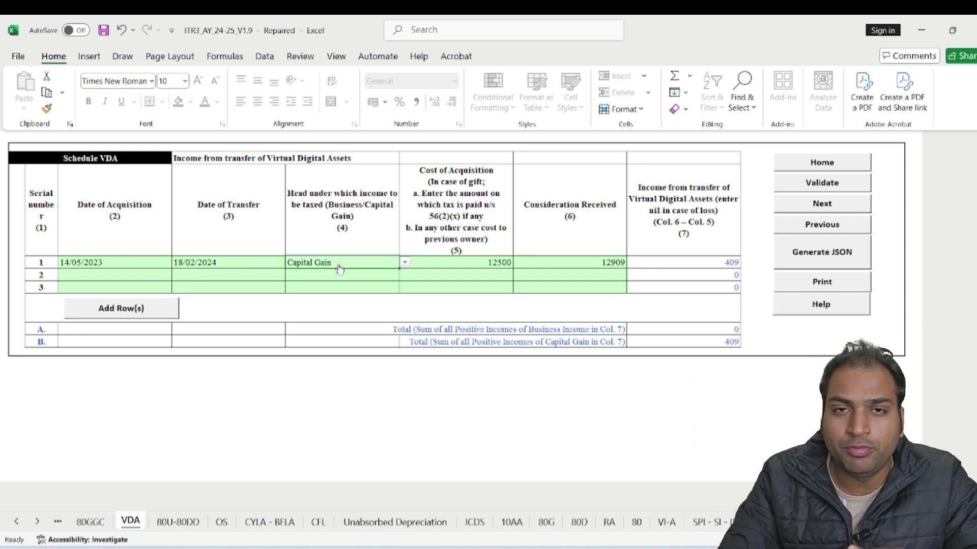
pyautogui.click(439, 263)
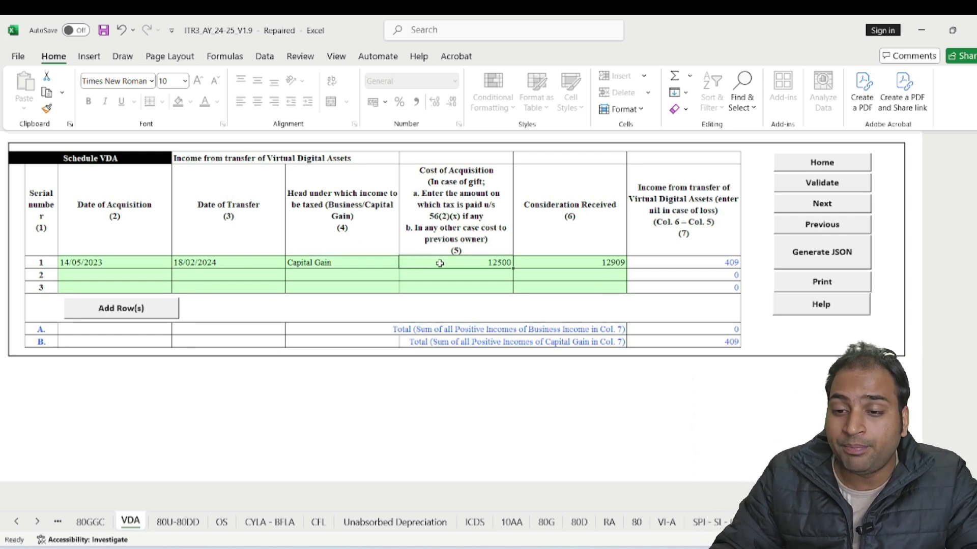
pyautogui.click(588, 265)
pyautogui.click(689, 261)
pyautogui.scroll(-3, 694, 427)
pyautogui.scroll(3, 399, 488)
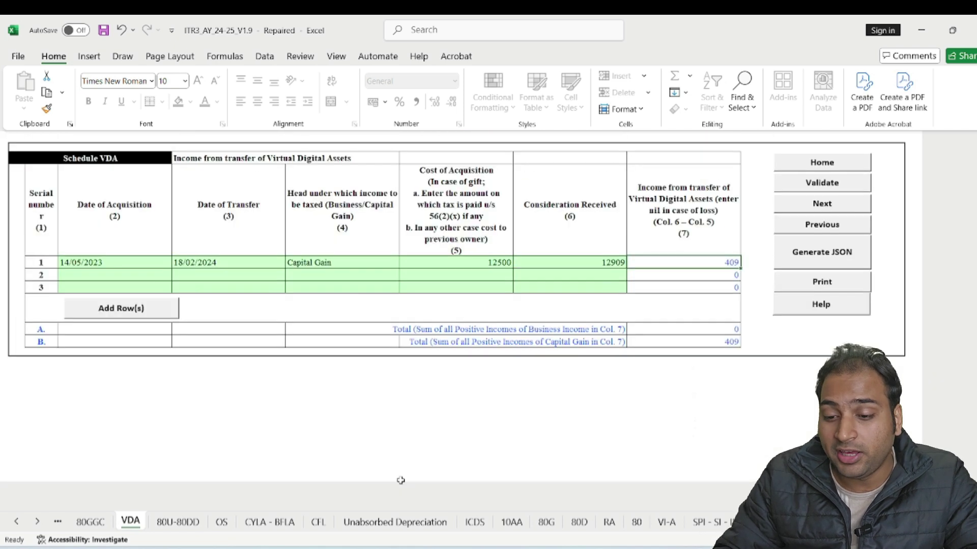
# Open the OS sheet and review the other-sources schedule from gross income through section 57 deductions to the quarterly accrual table.
pyautogui.click(221, 522)
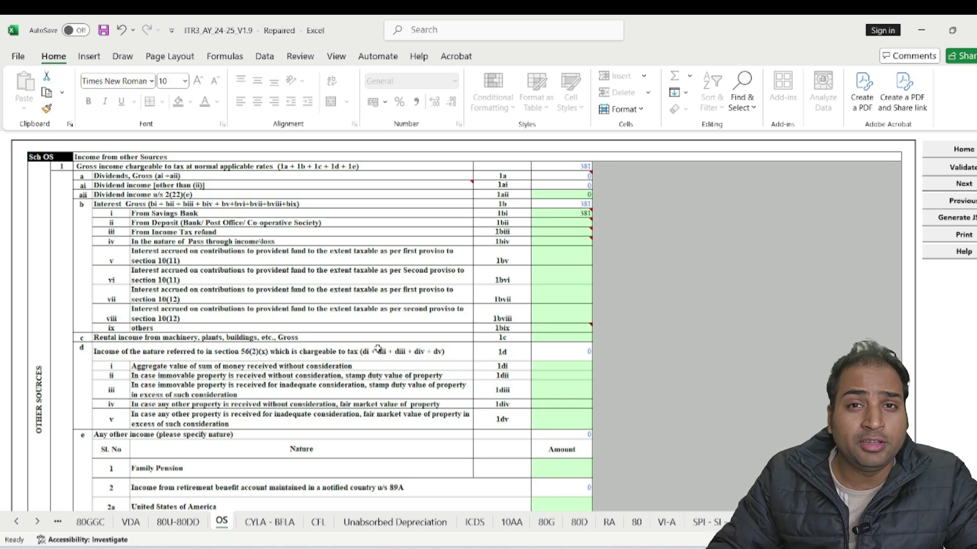
pyautogui.scroll(-15, 645, 414)
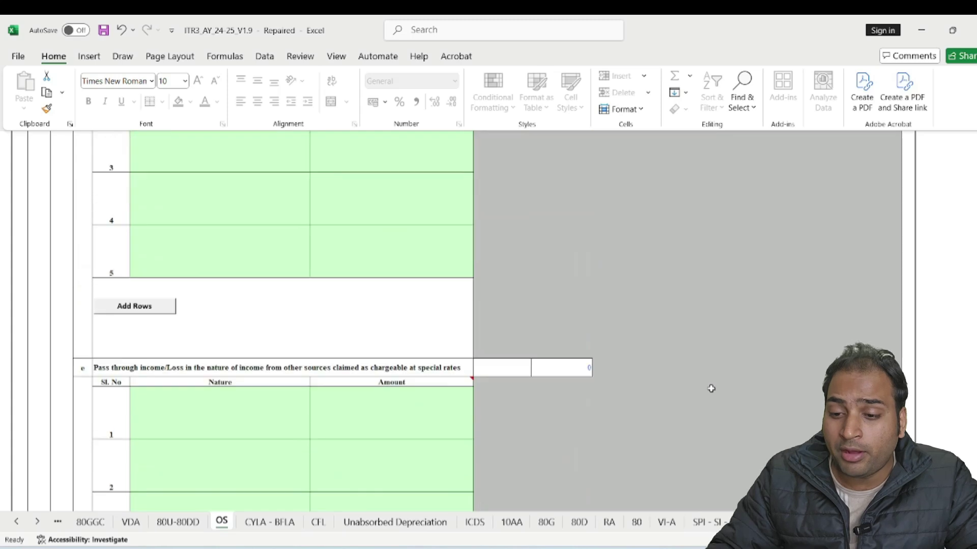
pyautogui.scroll(-15, 711, 388)
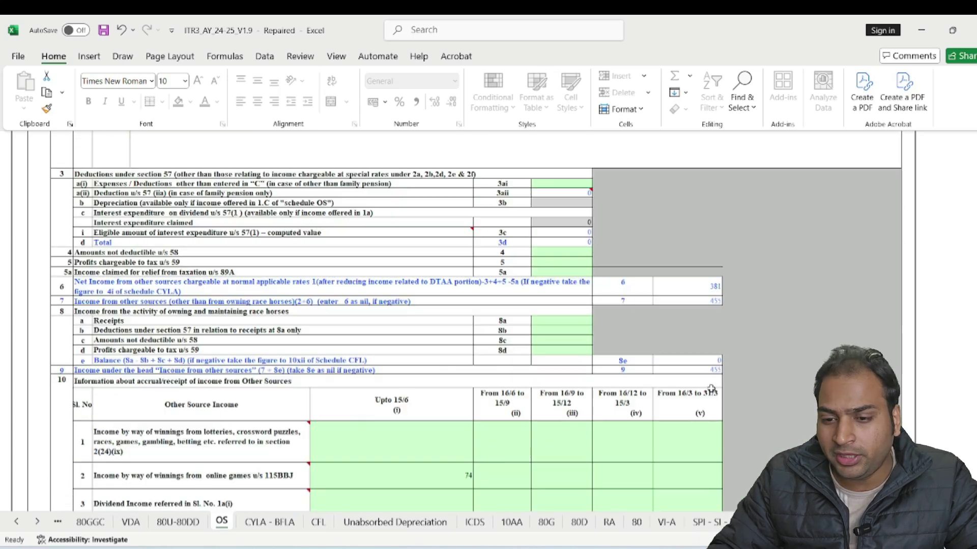
pyautogui.scroll(-5, 711, 389)
pyautogui.scroll(4, 711, 388)
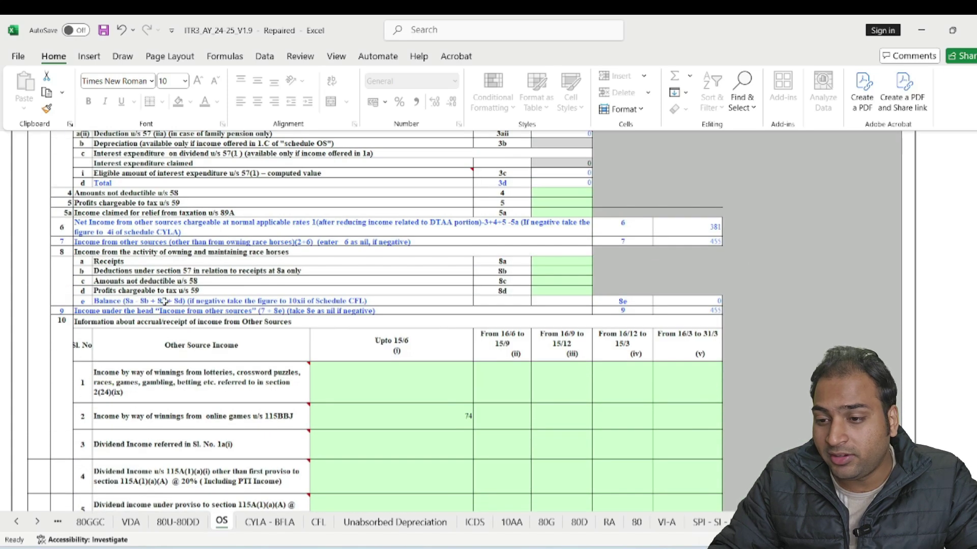
# Examine Schedule OS lines 6, 7 and 9 for net income at normal rates and total income from other sources.
pyautogui.click(466, 312)
pyautogui.click(688, 319)
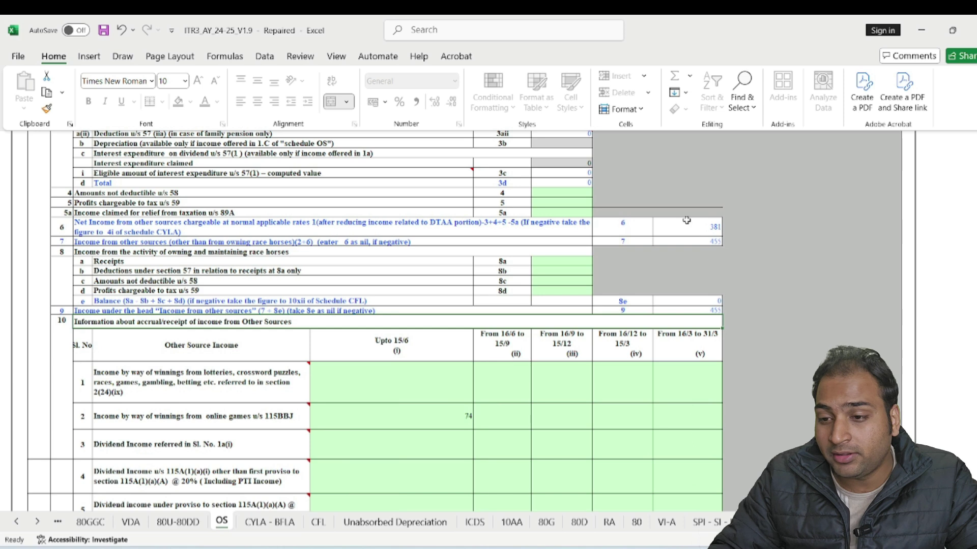
pyautogui.click(210, 231)
pyautogui.click(245, 241)
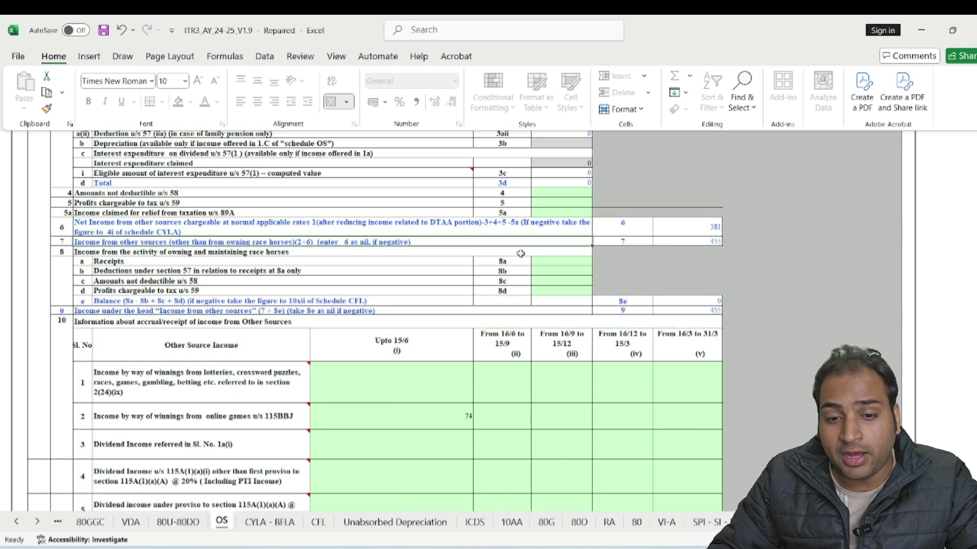
# Return to the start of Schedule OS and examine the gross income at normal rates, dividend and savings bank interest lines.
pyautogui.click(708, 238)
pyautogui.scroll(10, 782, 299)
pyautogui.scroll(15, 782, 300)
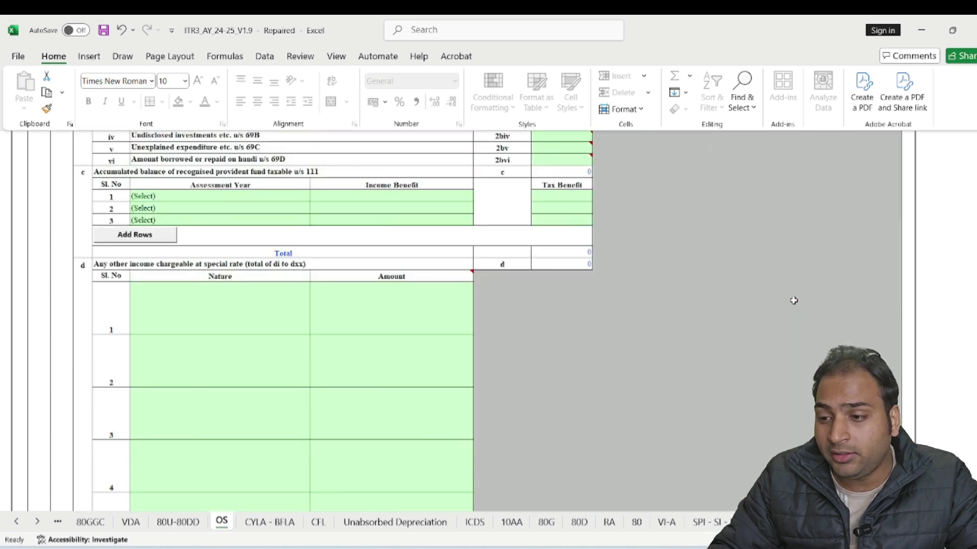
pyautogui.click(305, 278)
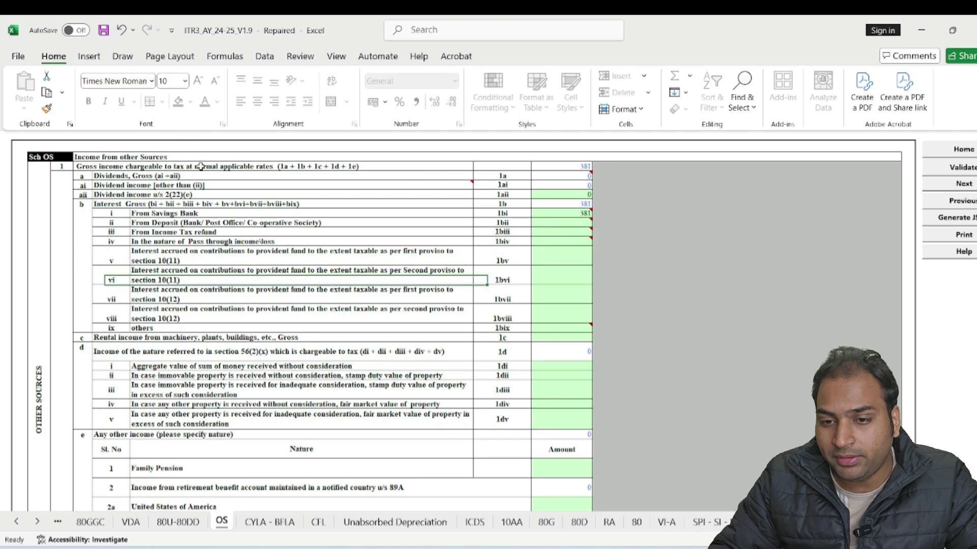
pyautogui.click(305, 167)
pyautogui.click(305, 185)
pyautogui.click(145, 197)
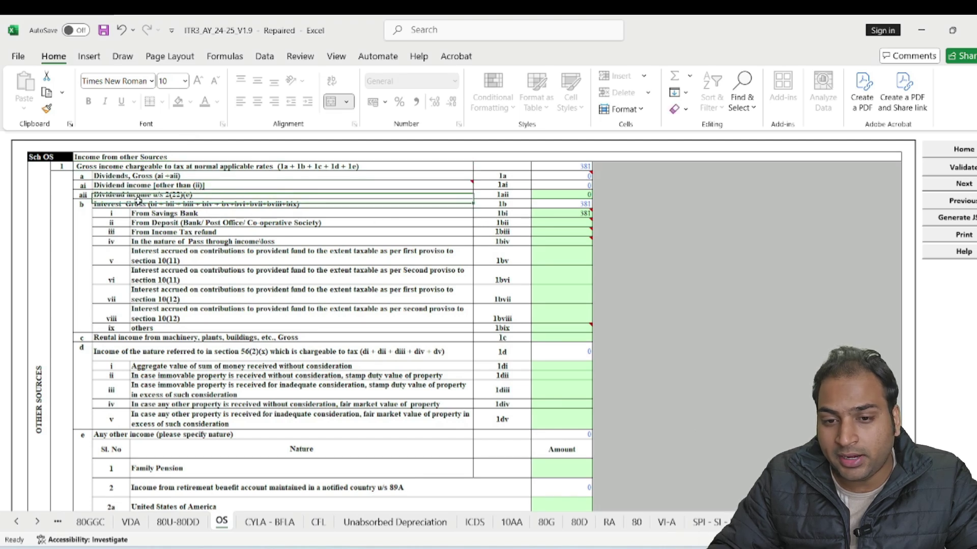
pyautogui.moveTo(584, 209)
pyautogui.scroll(-6, 356, 407)
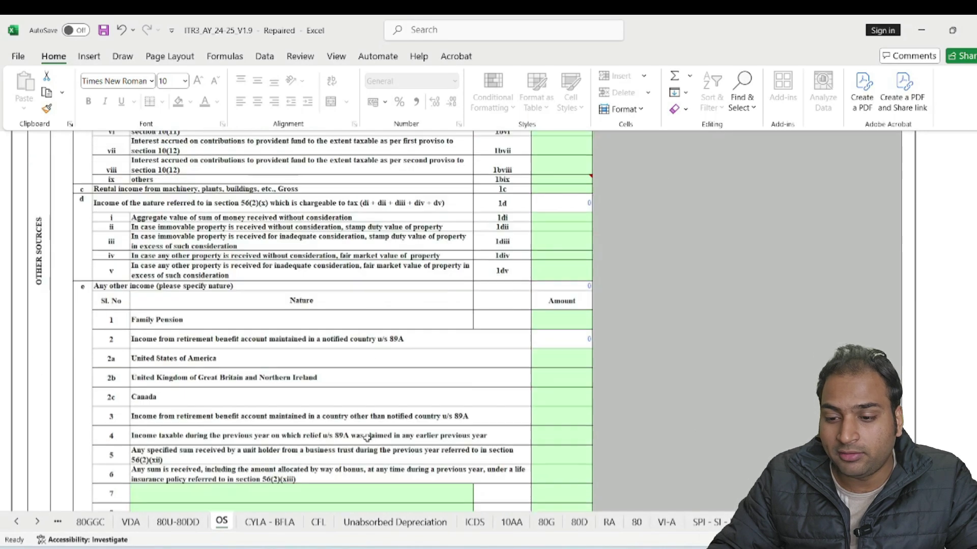
# Open the CYLA - BFLA sheet and compare the current-year salary income with the business loss available for set-off.
pyautogui.click(269, 521)
pyautogui.scroll(-1, 551, 434)
pyautogui.scroll(1, 551, 433)
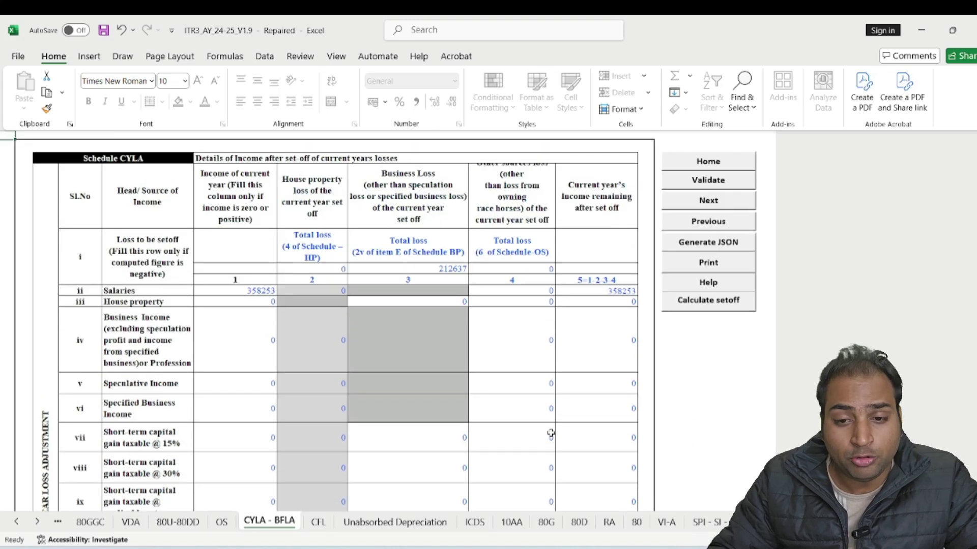
pyautogui.click(247, 160)
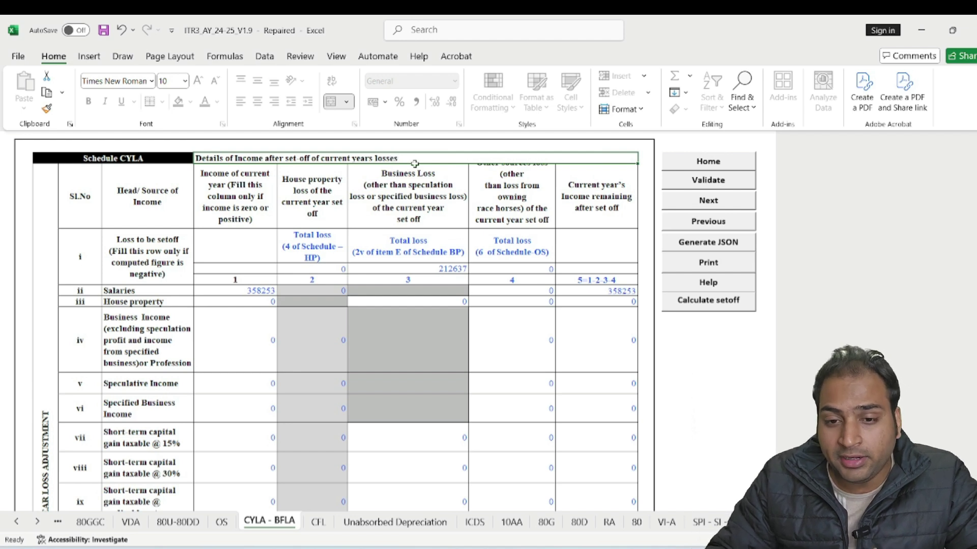
pyautogui.click(163, 292)
pyautogui.click(271, 291)
pyautogui.click(423, 272)
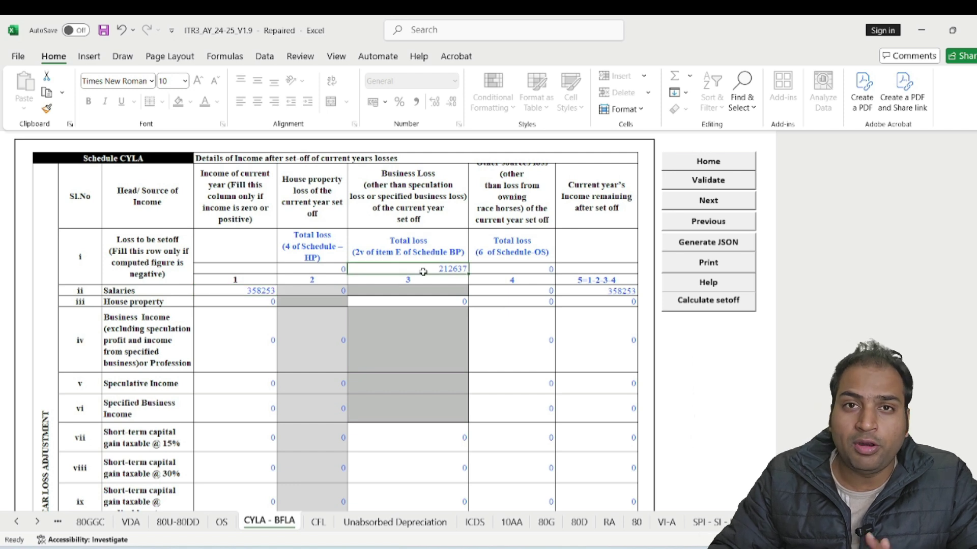
pyautogui.click(257, 291)
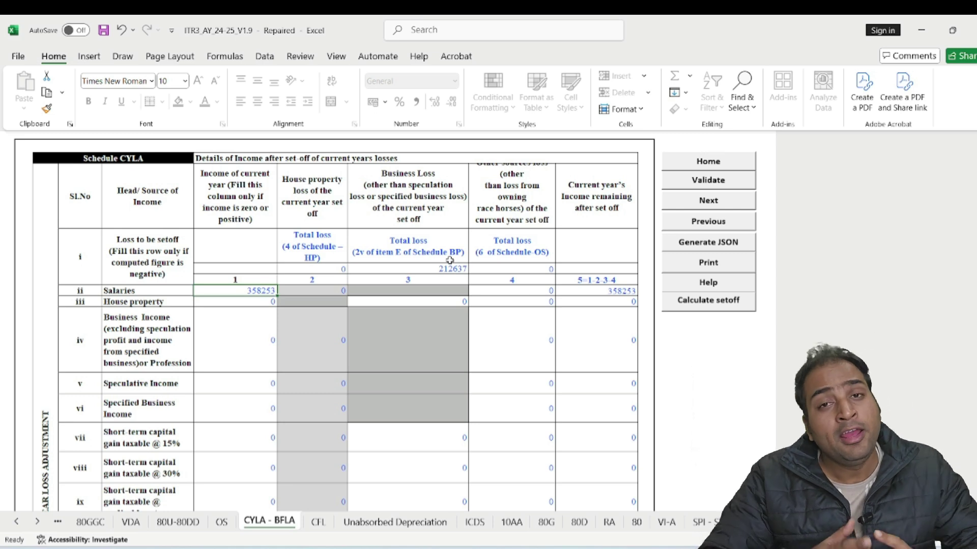
pyautogui.scroll(-3, 467, 284)
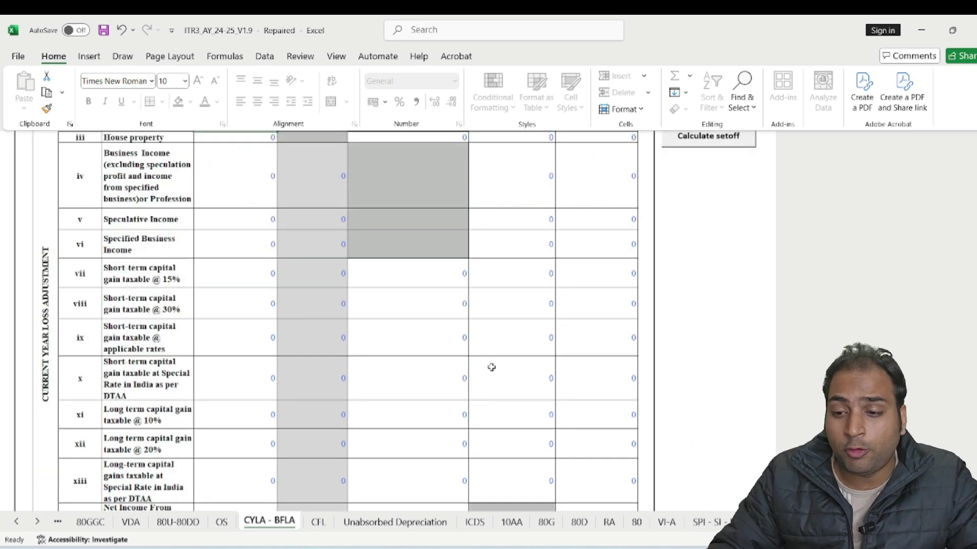
pyautogui.scroll(3, 458, 346)
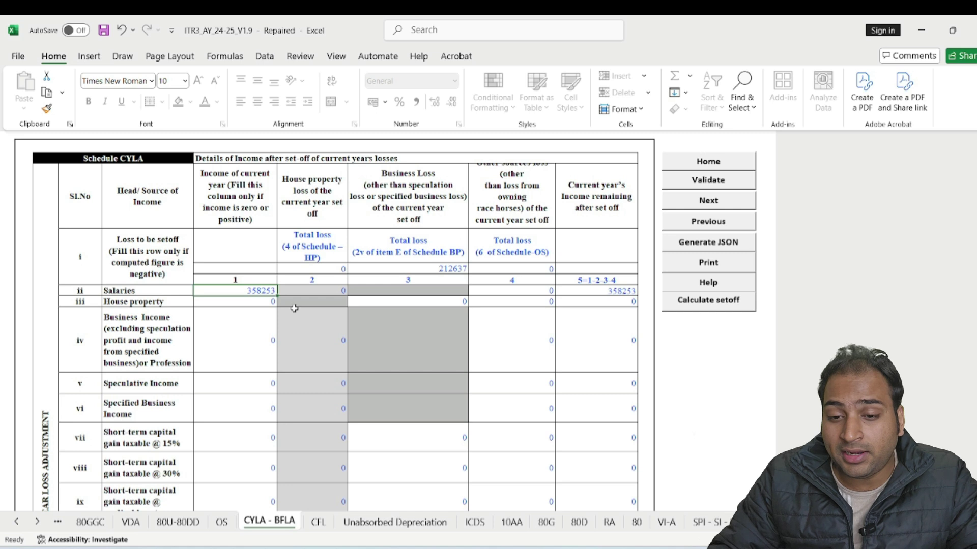
# Check Schedule CYLA's salary remaining after set-off, total business loss set off and business loss remaining in rows xvii and xviii.
pyautogui.click(605, 292)
pyautogui.scroll(-5, 484, 344)
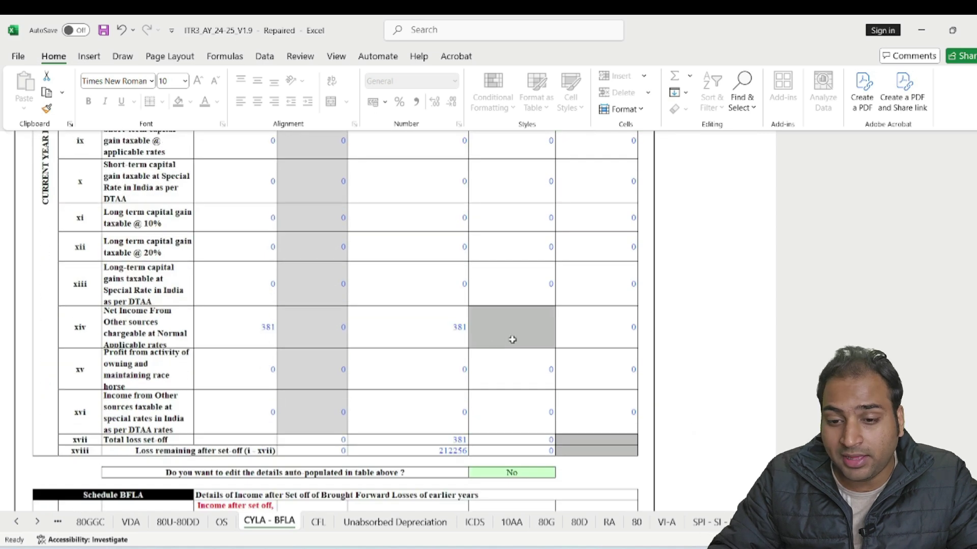
pyautogui.click(194, 450)
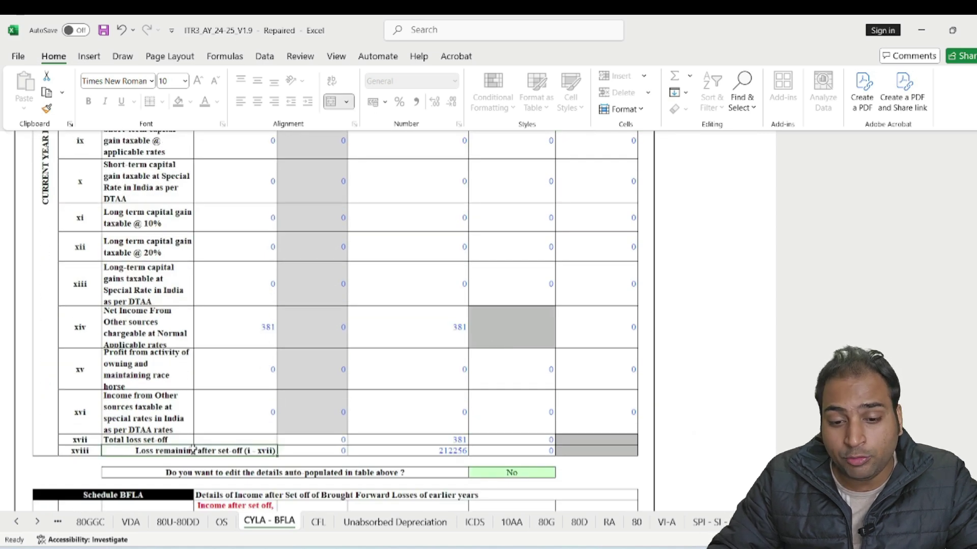
pyautogui.click(452, 448)
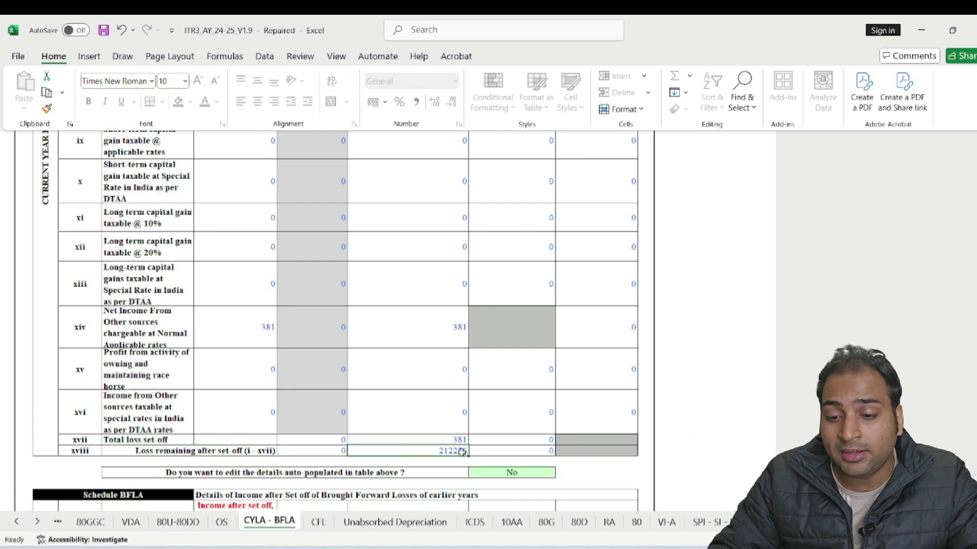
pyautogui.click(457, 440)
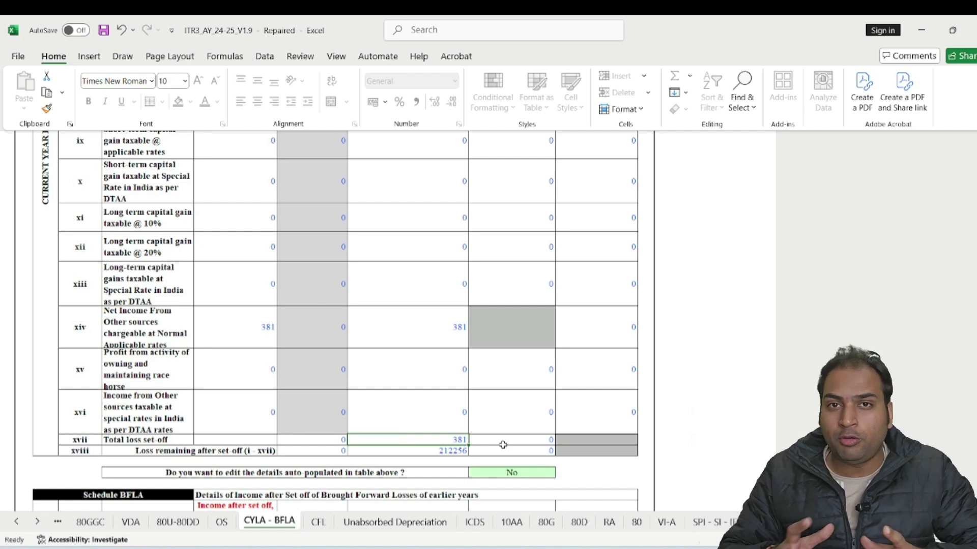
pyautogui.click(433, 451)
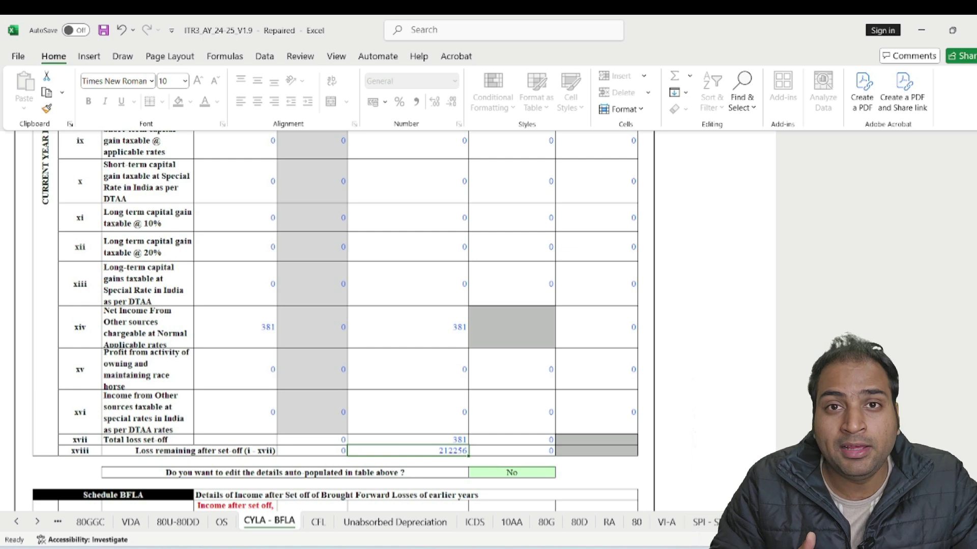
# Review Schedule BFLA from the salary line to the current year's income remaining after set-off.
pyautogui.scroll(-5, 272, 336)
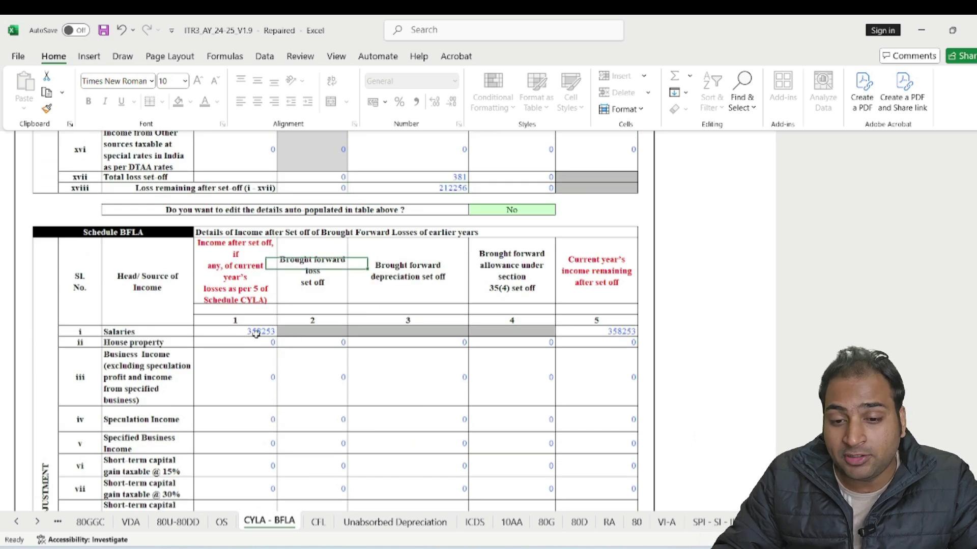
pyautogui.scroll(-8, 623, 365)
pyautogui.scroll(-4, 626, 368)
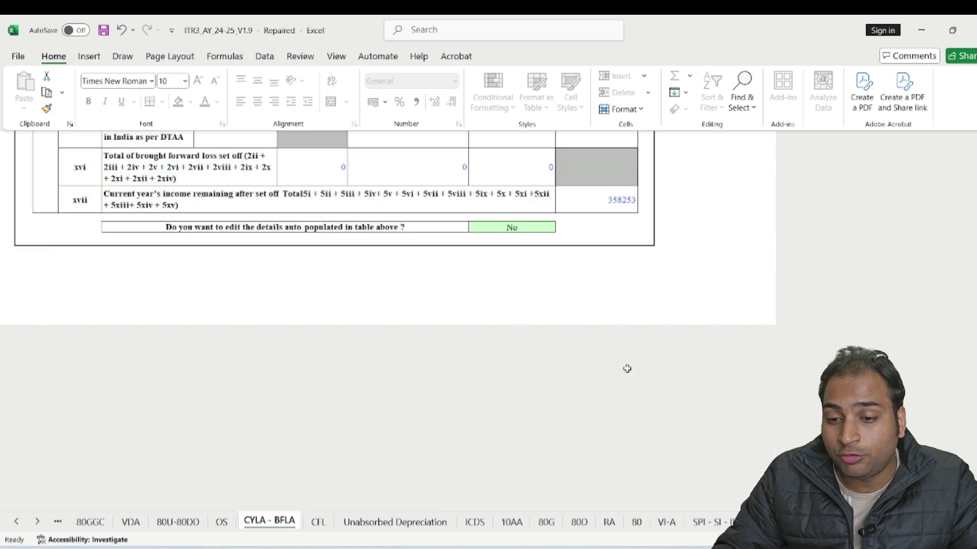
# Look through the CFL, Unabsorbed Depreciation, ICDS, 10AA, 80G, 80D, RA, 80 and VI-A sheets.
pyautogui.click(317, 522)
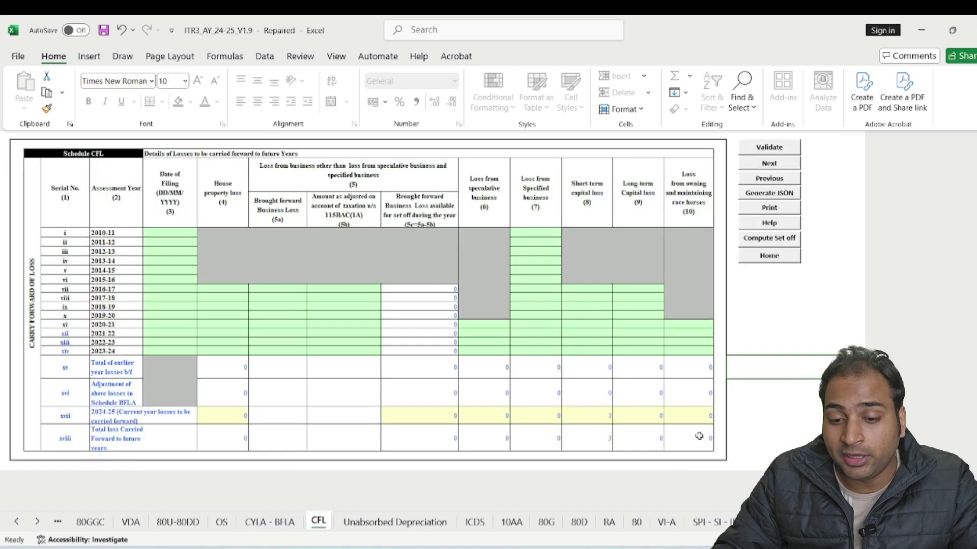
pyautogui.scroll(-3, 698, 436)
pyautogui.click(394, 521)
pyautogui.click(474, 521)
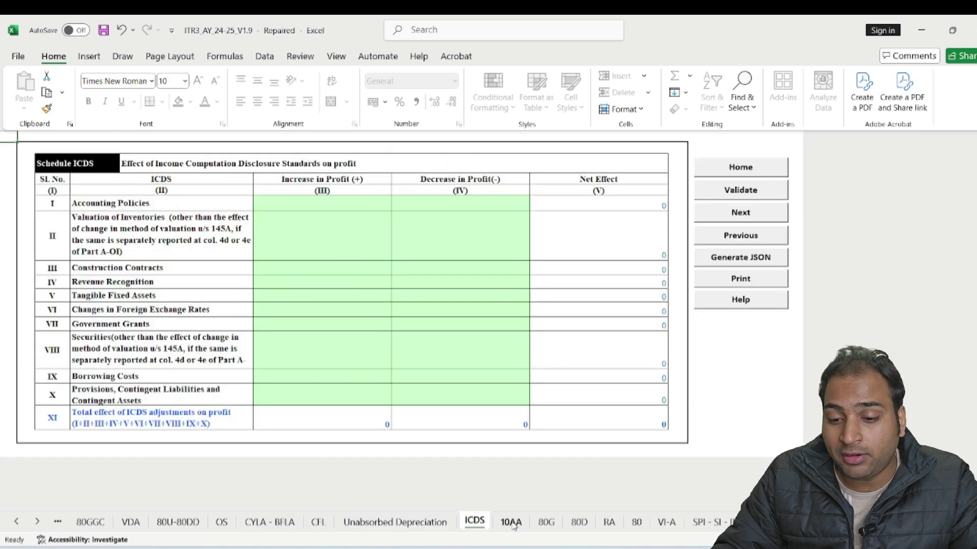
pyautogui.click(511, 522)
pyautogui.click(546, 522)
pyautogui.click(579, 521)
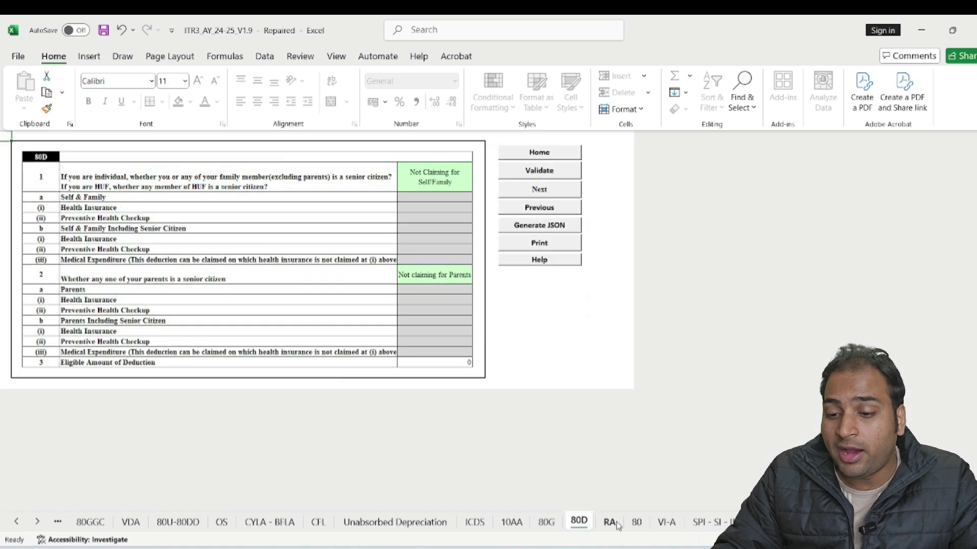
pyautogui.click(616, 524)
pyautogui.click(637, 522)
pyautogui.click(667, 522)
# Open the SPI - SI - IF sheet to view clubbed income and income chargeable at special rates.
pyautogui.click(39, 526)
pyautogui.click(39, 526)
pyautogui.click(39, 526)
pyautogui.click(39, 526)
pyautogui.click(39, 526)
pyautogui.click(38, 526)
pyautogui.click(38, 526)
pyautogui.click(39, 526)
pyautogui.click(94, 522)
pyautogui.click(161, 525)
pyautogui.click(116, 524)
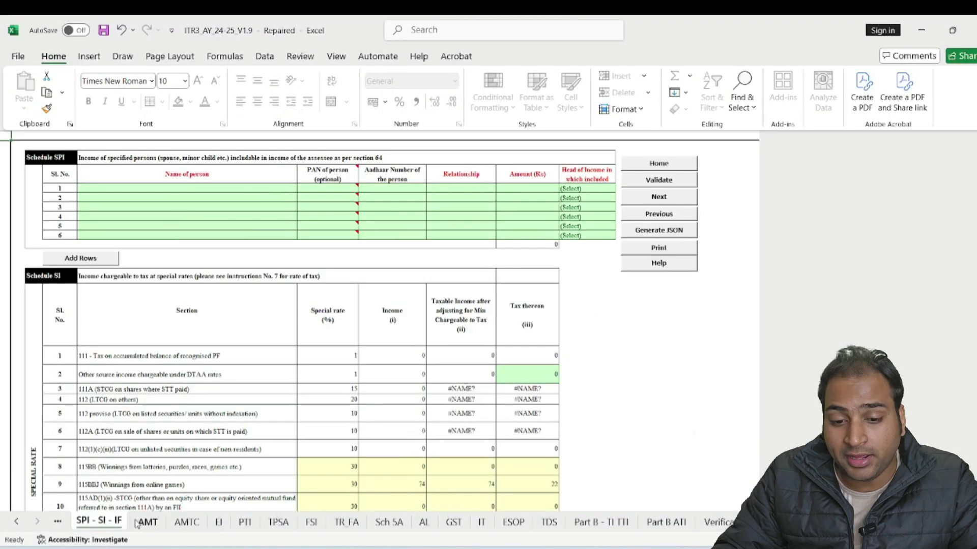
# Look through the AMT, AMTC, TPSA, FSI, TR_FA, Sch 5A and GST sheets.
pyautogui.click(141, 522)
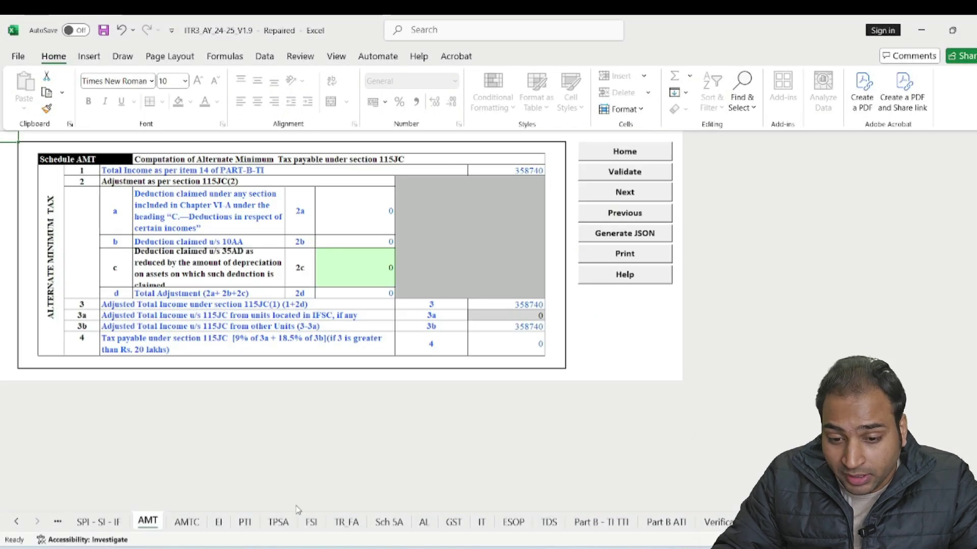
pyautogui.click(188, 524)
pyautogui.click(279, 523)
pyautogui.click(311, 523)
pyautogui.click(347, 523)
pyautogui.click(388, 522)
pyautogui.click(455, 524)
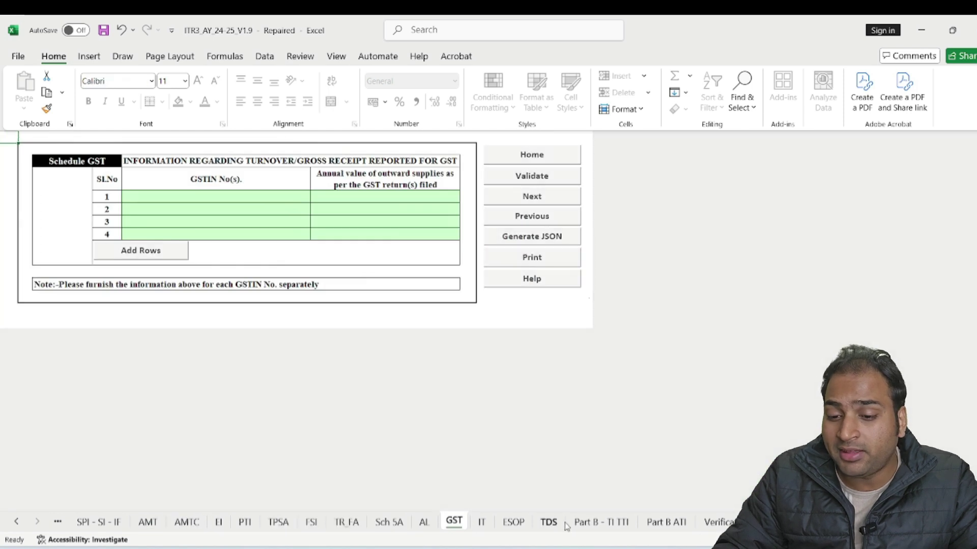
# Look over the TDS, Part B ATI and Part B - TI TTI sheets.
pyautogui.click(549, 522)
pyautogui.click(666, 522)
pyautogui.click(616, 524)
pyautogui.click(667, 523)
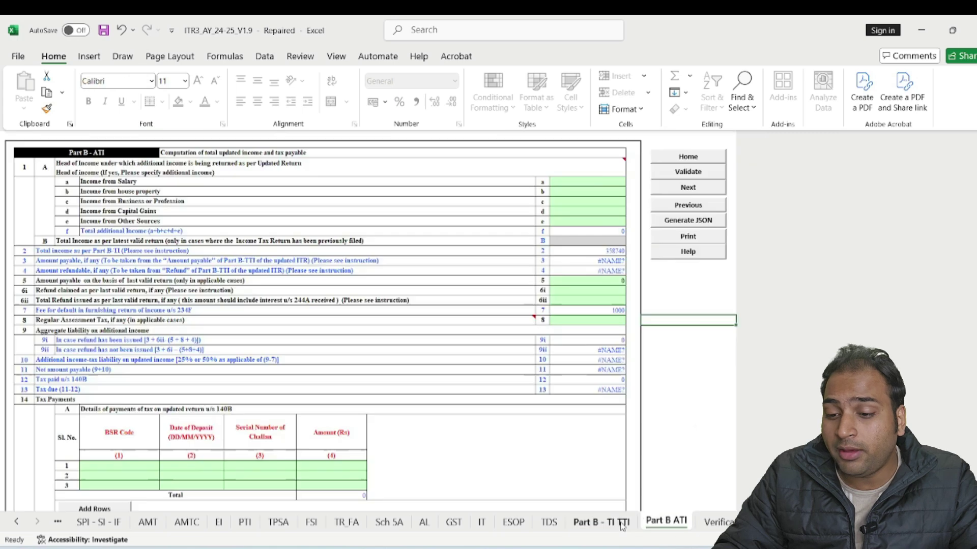
pyautogui.click(571, 526)
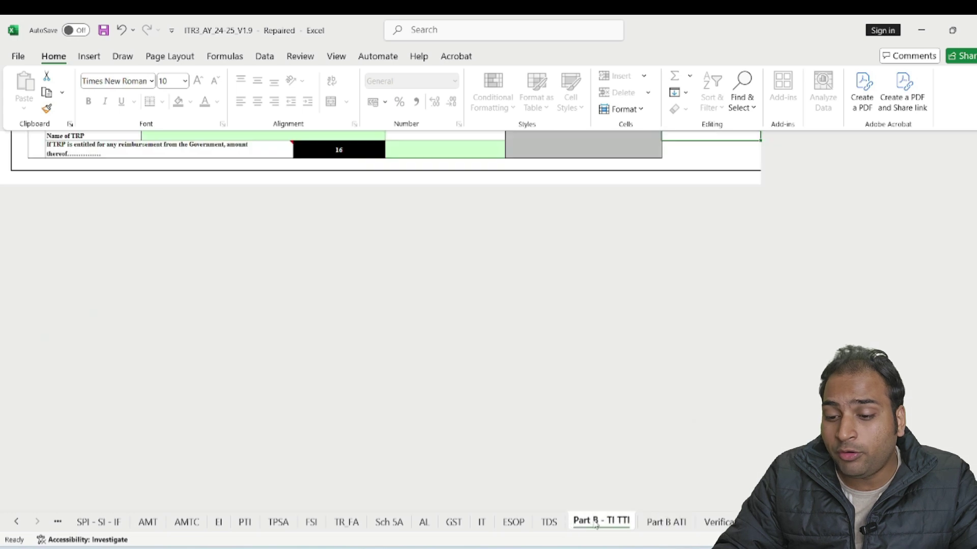
pyautogui.click(547, 522)
# Open the Part B - TI TTI sheet and examine Part B-TI's salary, house property and section 115BBH capital gain lines.
pyautogui.click(601, 522)
pyautogui.scroll(15, 621, 441)
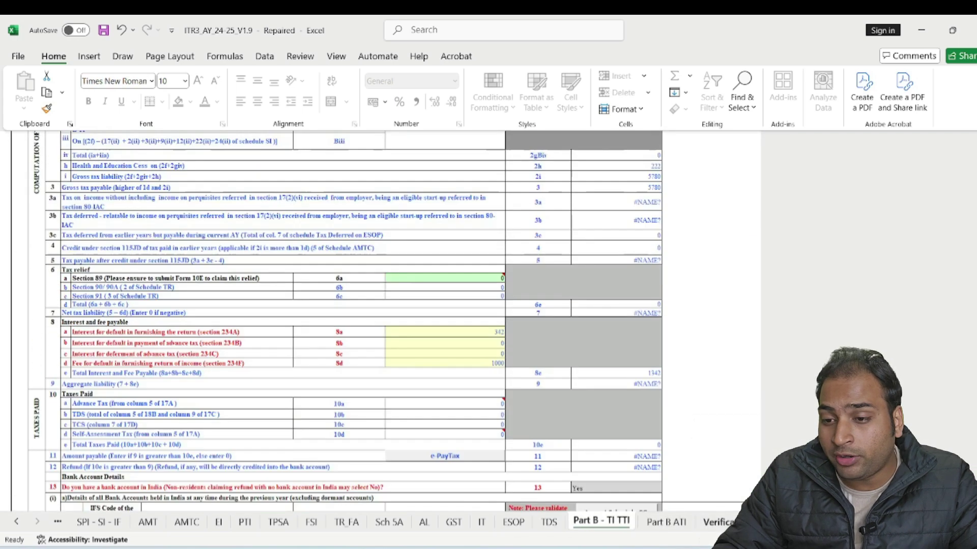
pyautogui.scroll(5, 621, 441)
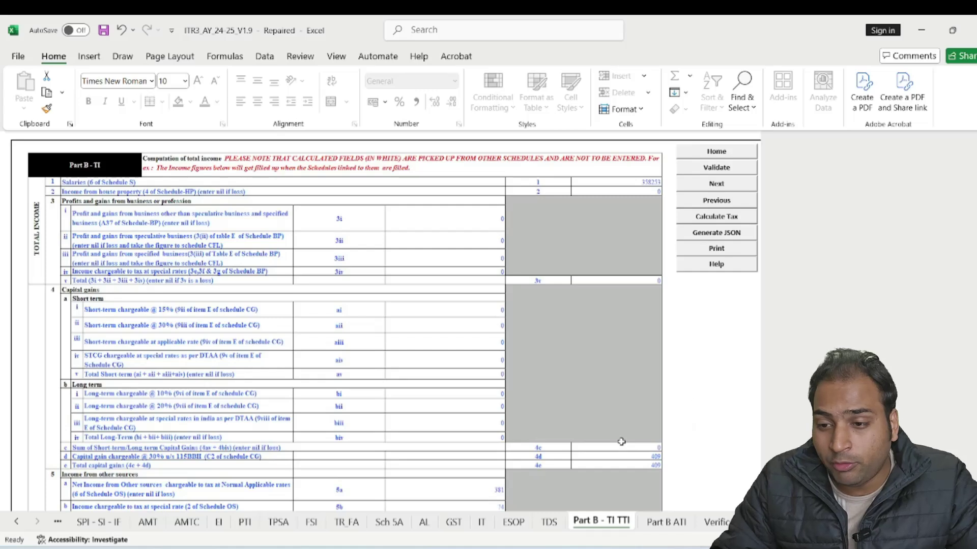
pyautogui.click(265, 196)
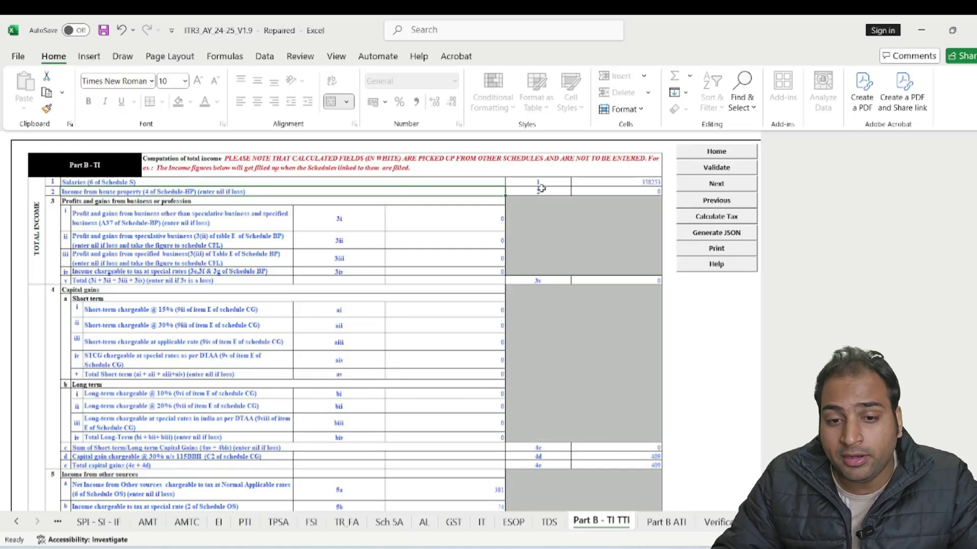
pyautogui.click(234, 181)
pyautogui.click(604, 182)
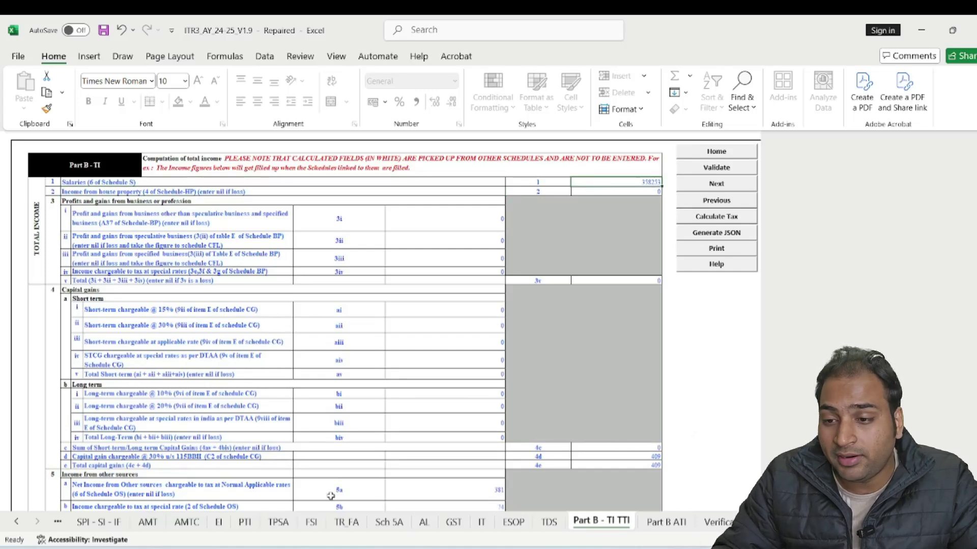
pyautogui.click(115, 454)
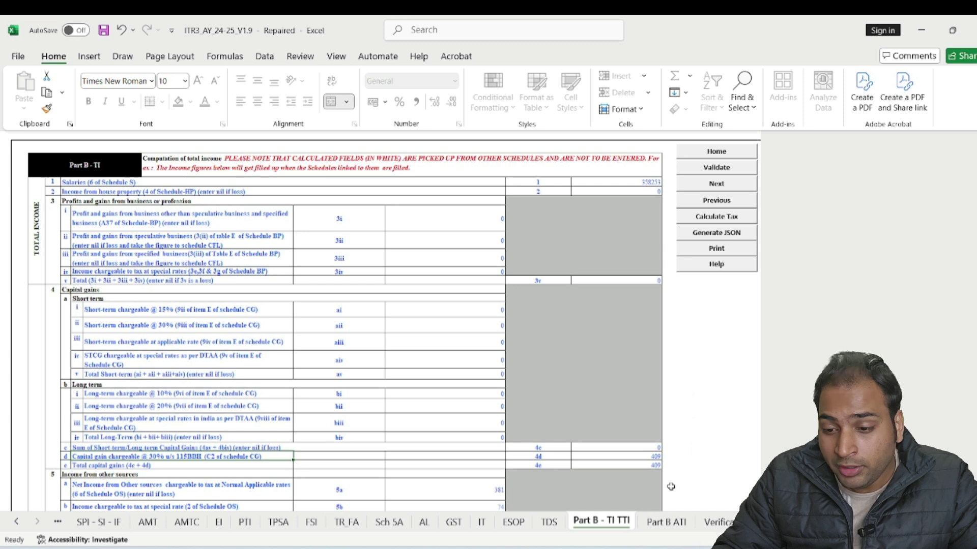
# Examine Part B-TI's head-wise income total, current-year losses set off and balance in lines 6 to 8, continuing to the tax computation.
pyautogui.scroll(-2, 604, 469)
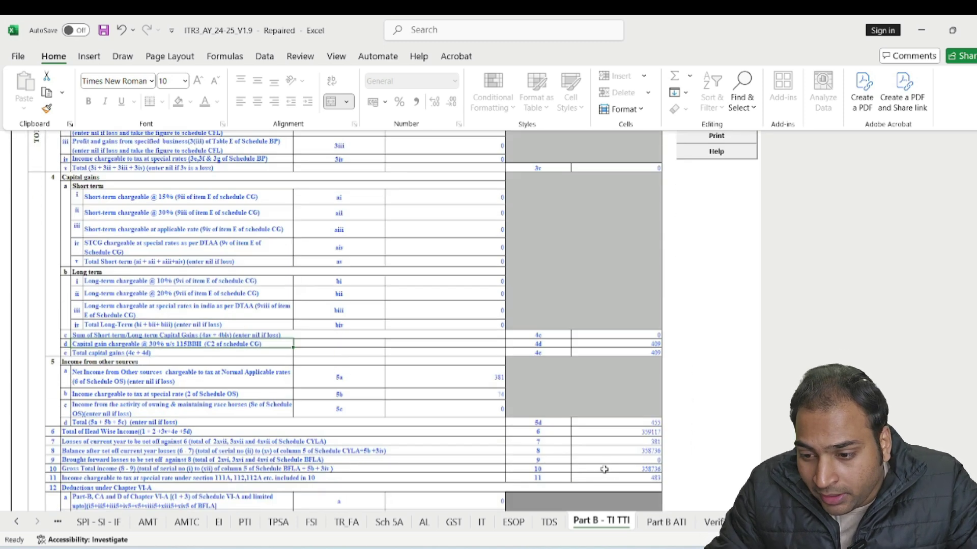
pyautogui.click(100, 434)
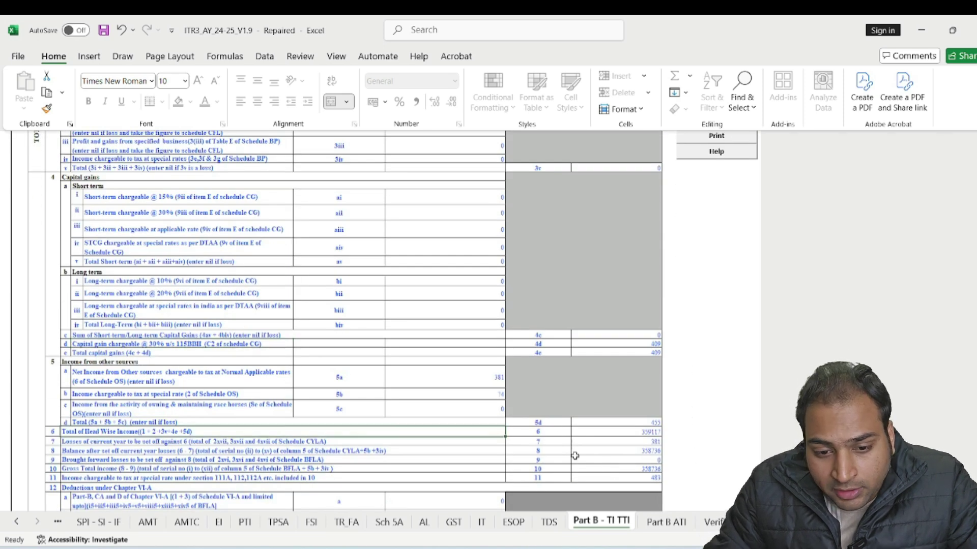
pyautogui.scroll(-1, 575, 455)
pyautogui.click(110, 413)
pyautogui.click(635, 415)
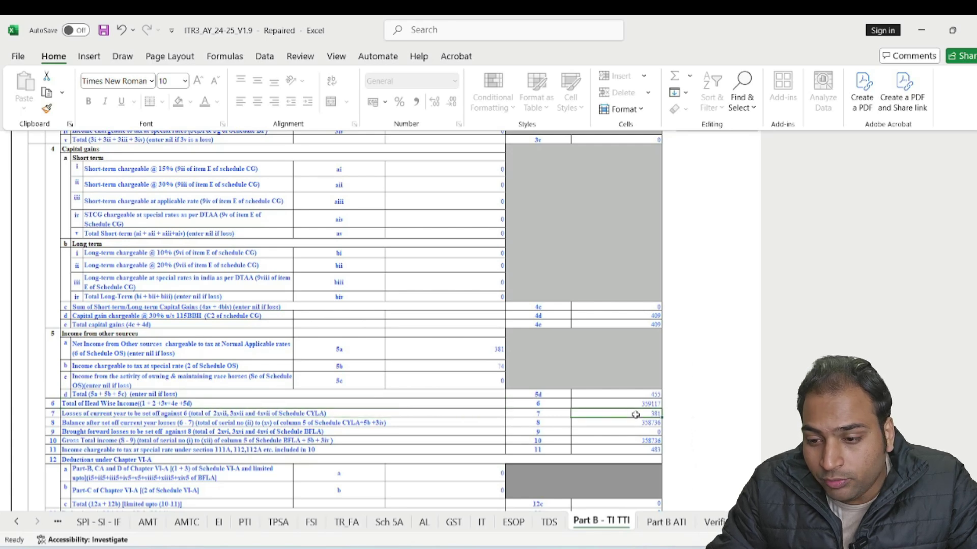
pyautogui.click(656, 423)
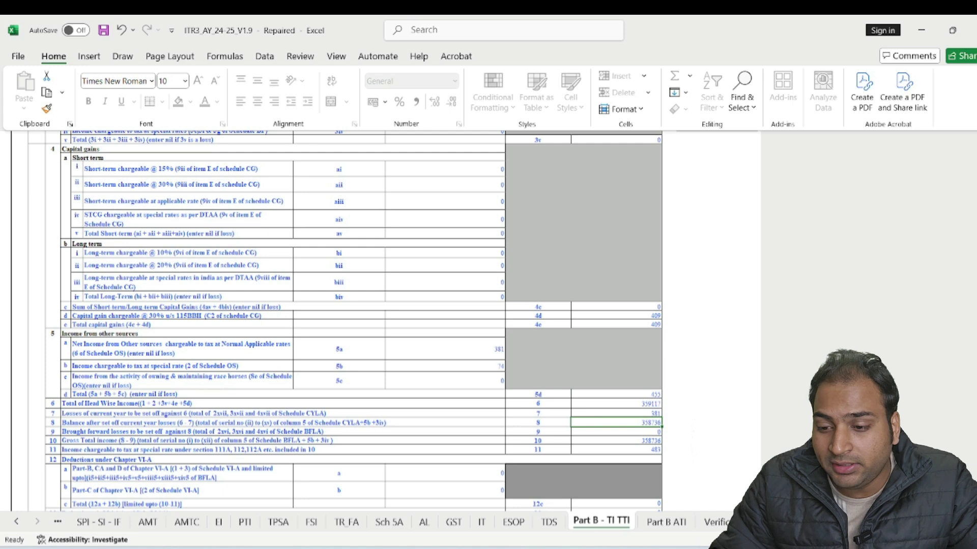
pyautogui.scroll(-5, 526, 413)
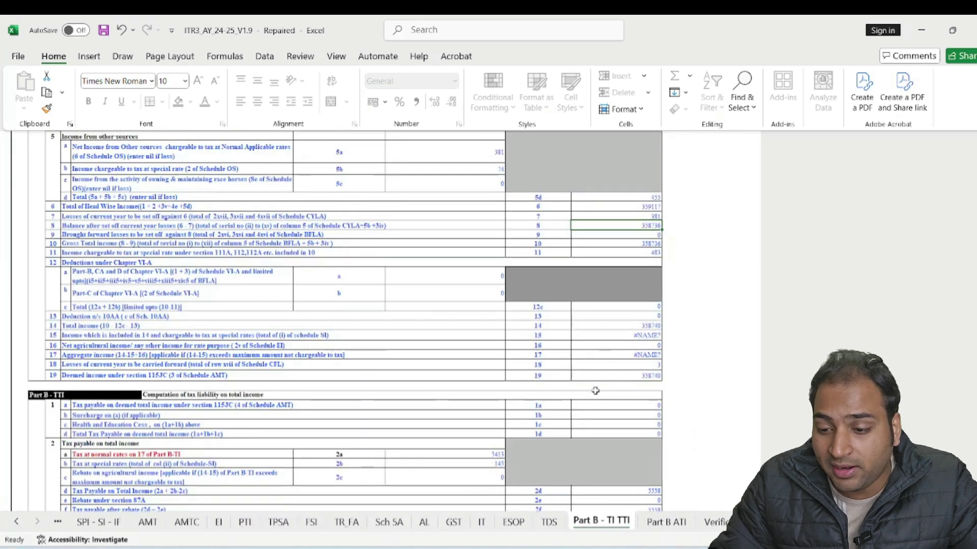
# Examine Part B-TI's special-rate income in line 15 and Part B-TTI's tax payable and after-rebate tax in lines 2d to 2f.
pyautogui.click(618, 336)
pyautogui.scroll(-4, 633, 371)
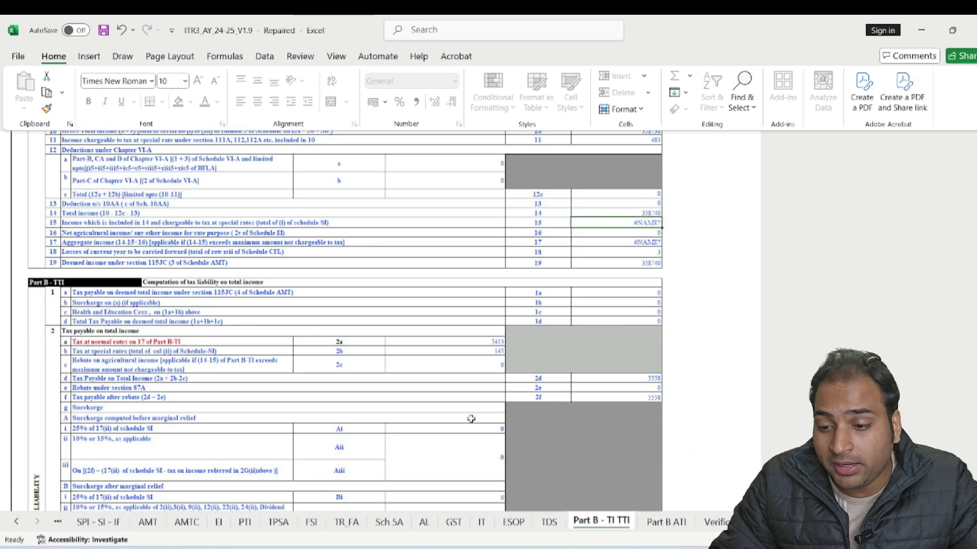
pyautogui.click(173, 378)
pyautogui.click(566, 371)
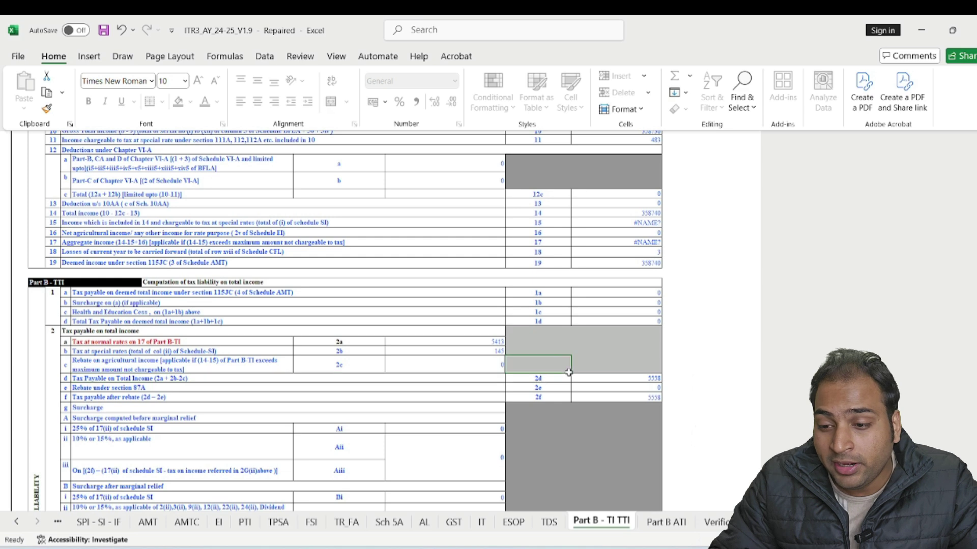
pyautogui.click(218, 398)
pyautogui.click(614, 398)
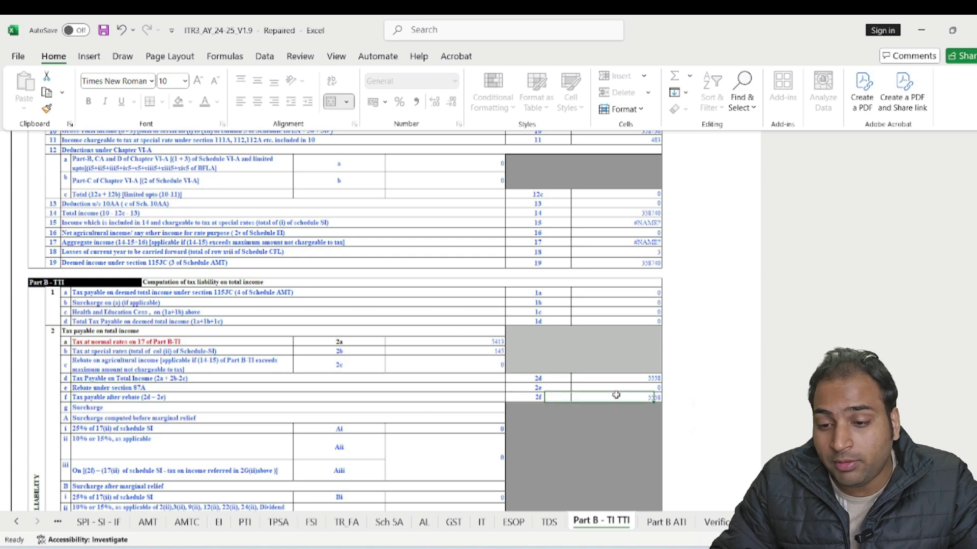
# Examine the gross tax liability and gross tax payable in lines 2i and 3 of Part B-TTI.
pyautogui.scroll(-5, 618, 407)
pyautogui.scroll(-2, 620, 408)
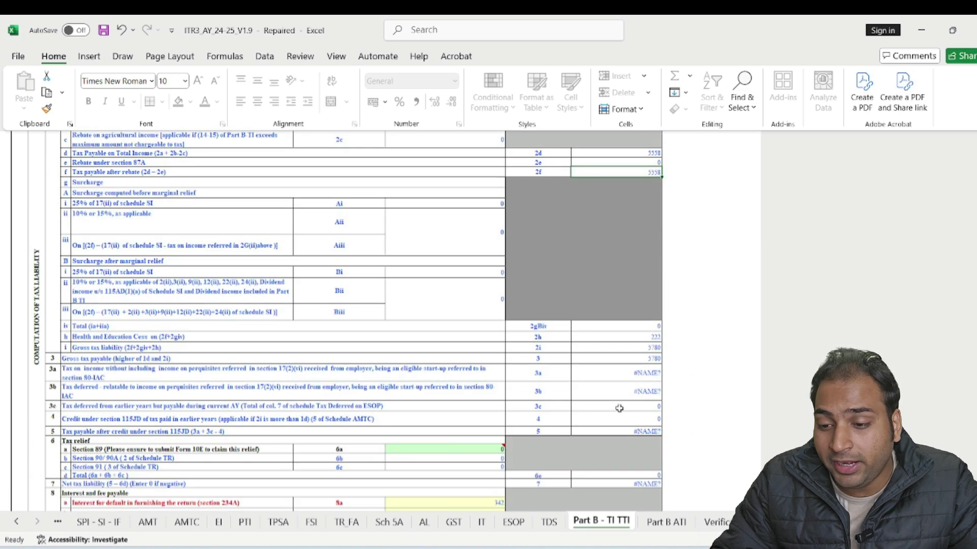
pyautogui.click(163, 349)
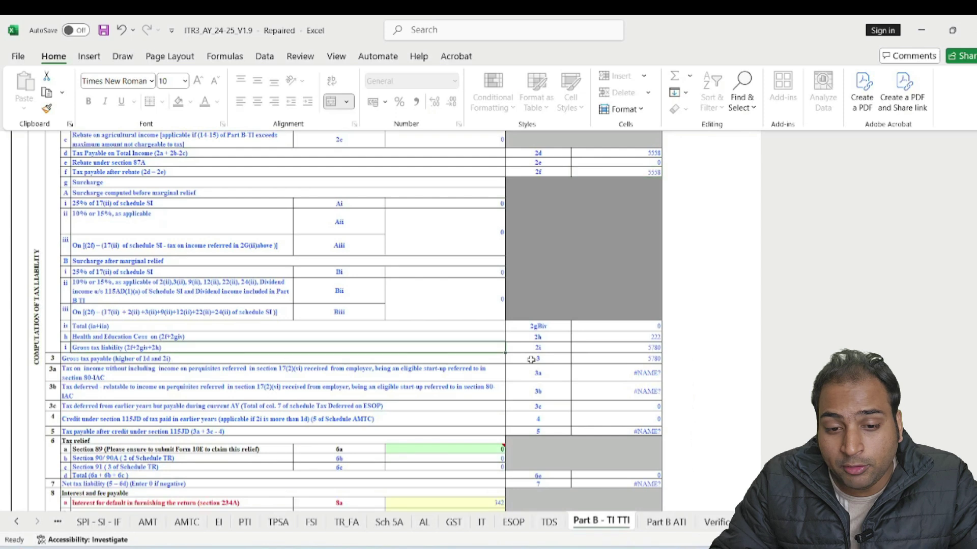
pyautogui.click(606, 359)
# Examine the amount payable in line 11 and the total interest and fee payable in line 8e.
pyautogui.scroll(-7, 580, 397)
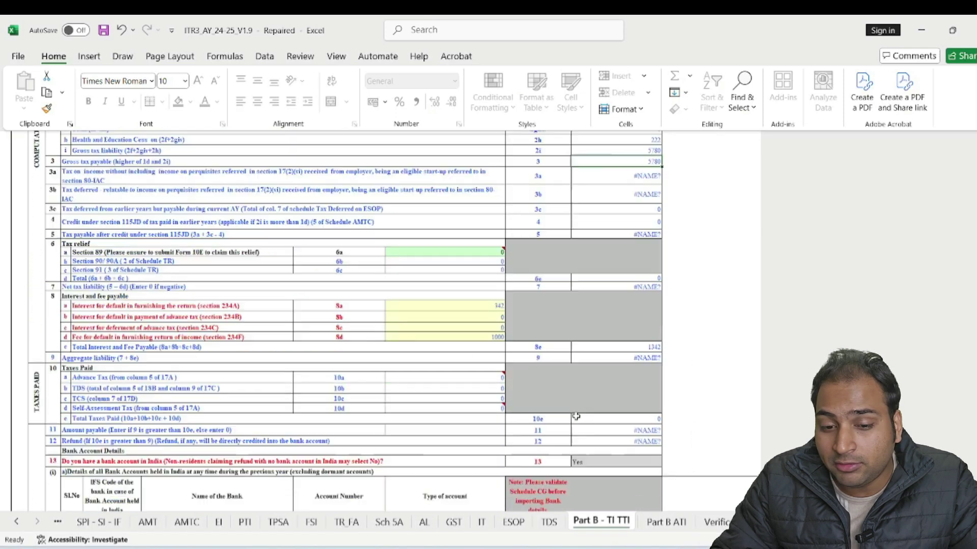
pyautogui.scroll(-4, 575, 417)
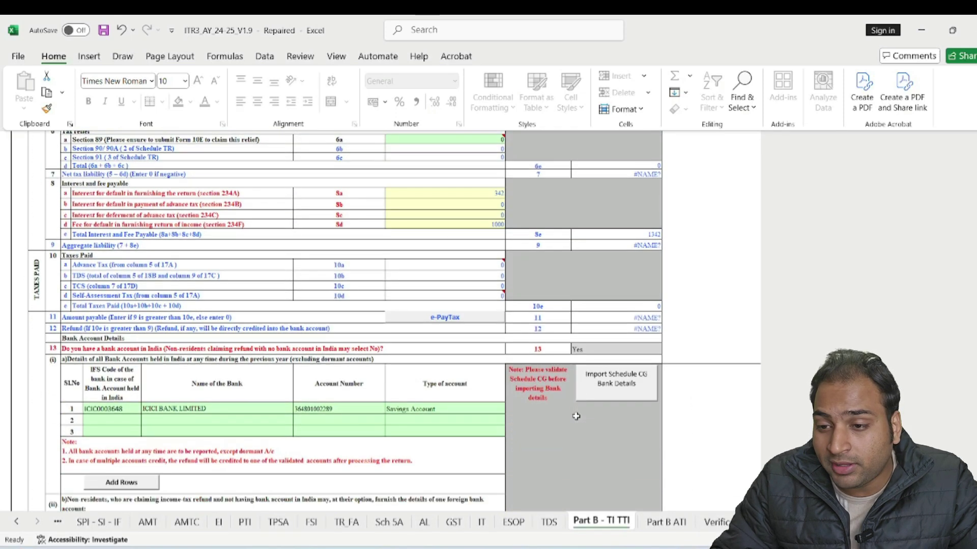
pyautogui.click(609, 319)
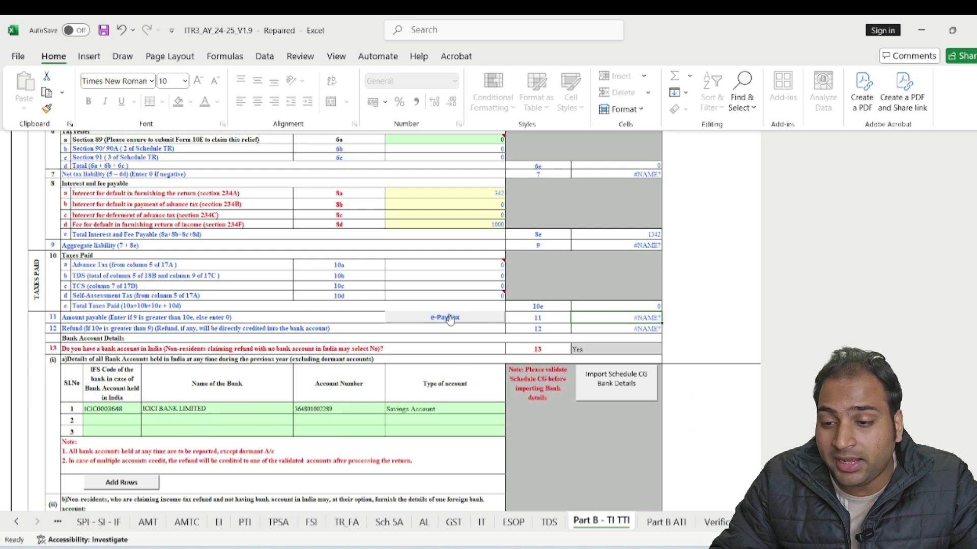
pyautogui.click(99, 236)
pyautogui.click(595, 235)
# Review net tax liability in line 7 alongside gross tax payable in line 3 and total interest and fee payable in line 8e.
pyautogui.scroll(2, 642, 248)
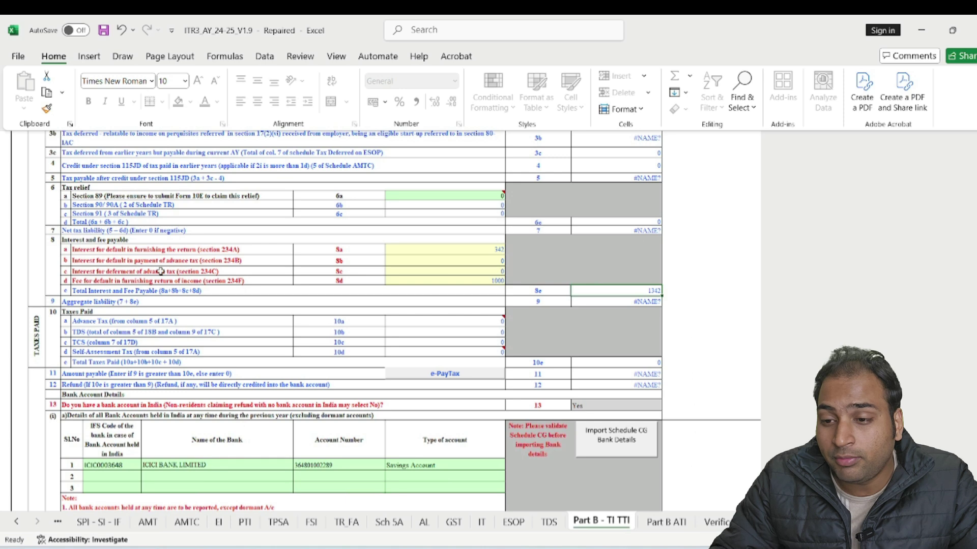
pyautogui.click(644, 231)
pyautogui.scroll(4, 644, 236)
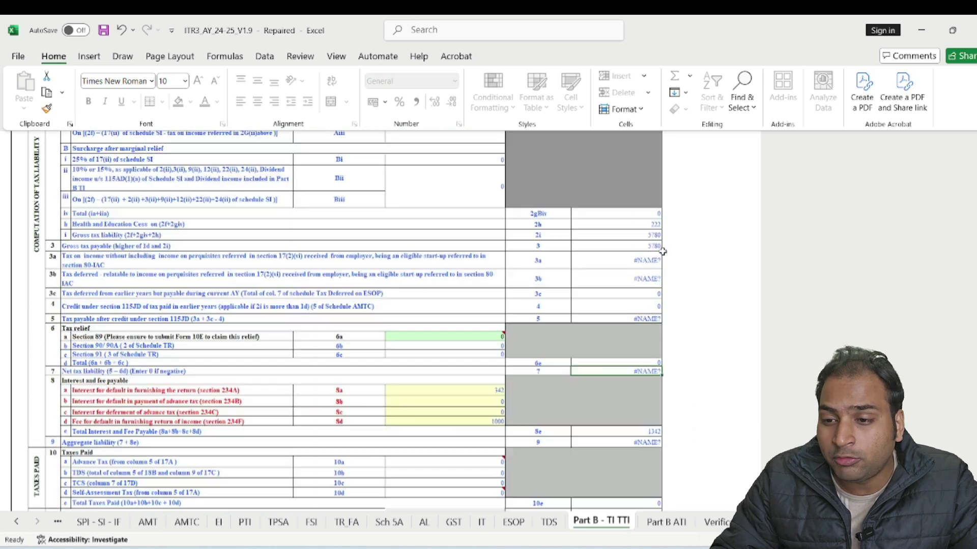
pyautogui.click(644, 243)
pyautogui.scroll(-3, 692, 329)
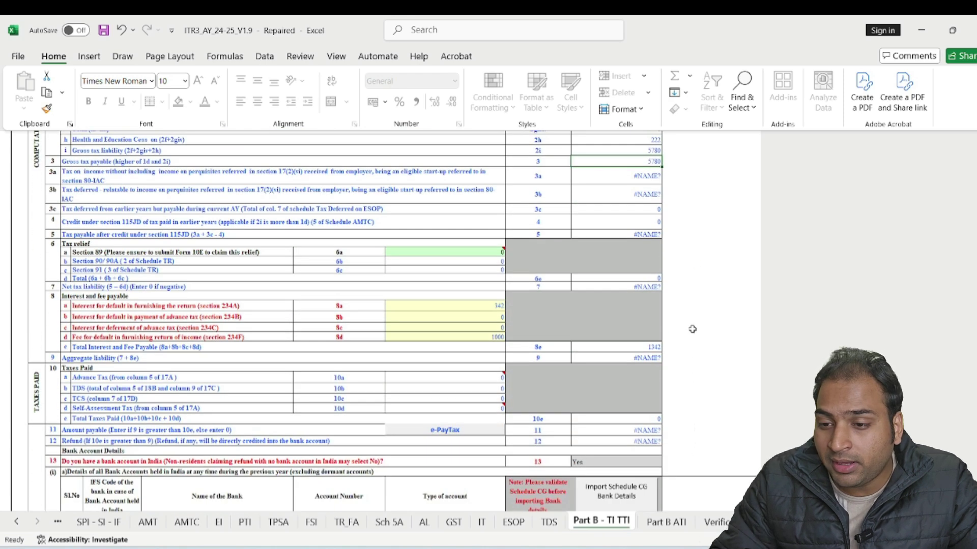
pyautogui.click(647, 345)
# Look over the Part B ATI sheet's updated tax computation and payment tables, returning to the bank details on Part B - TI TTI.
pyautogui.scroll(-20, 648, 356)
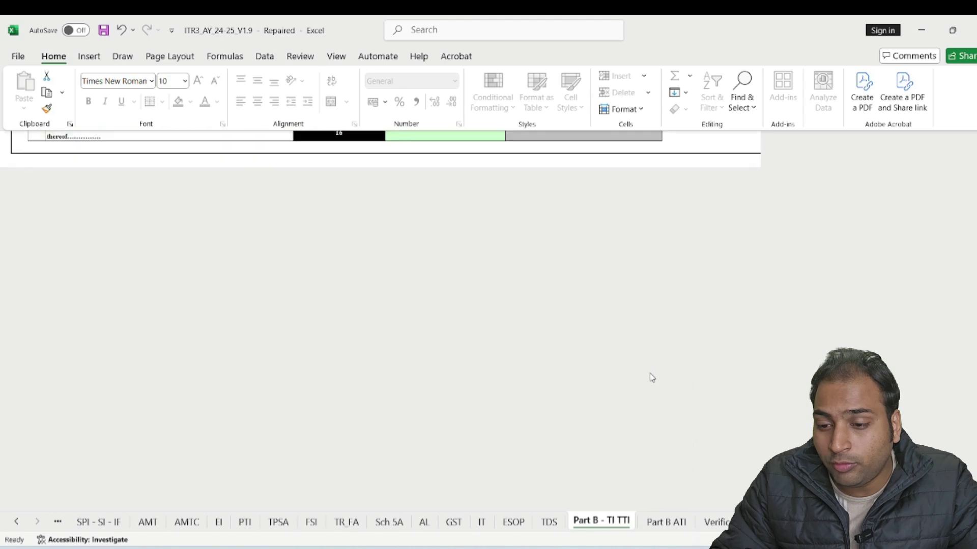
pyautogui.scroll(15, 652, 377)
pyautogui.click(666, 522)
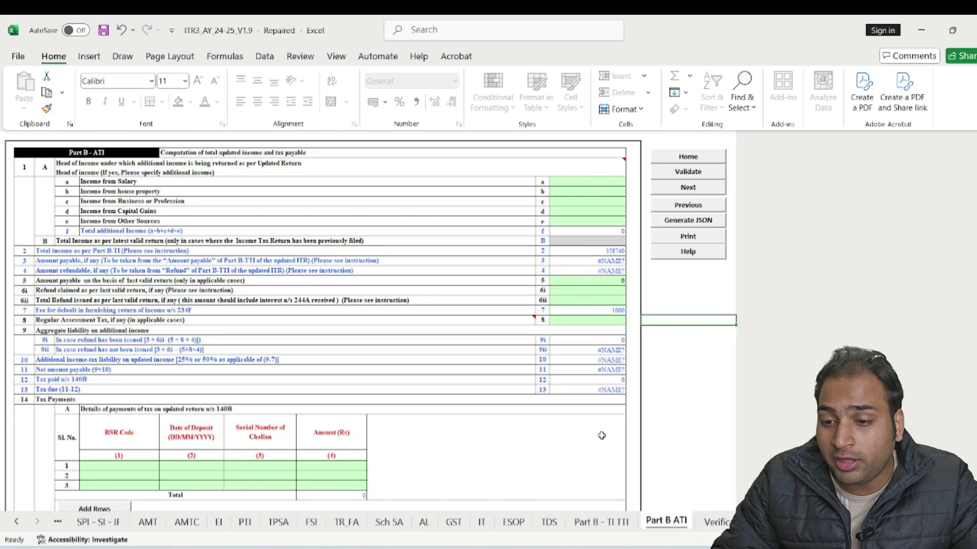
pyautogui.scroll(-12, 602, 434)
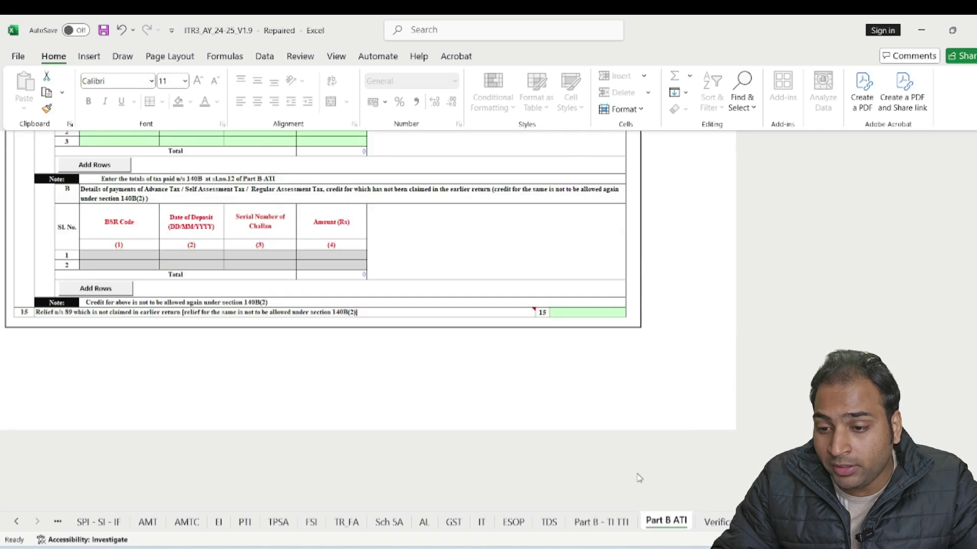
pyautogui.hotkey('ctrl', 'pageup')
pyautogui.scroll(4, 436, 375)
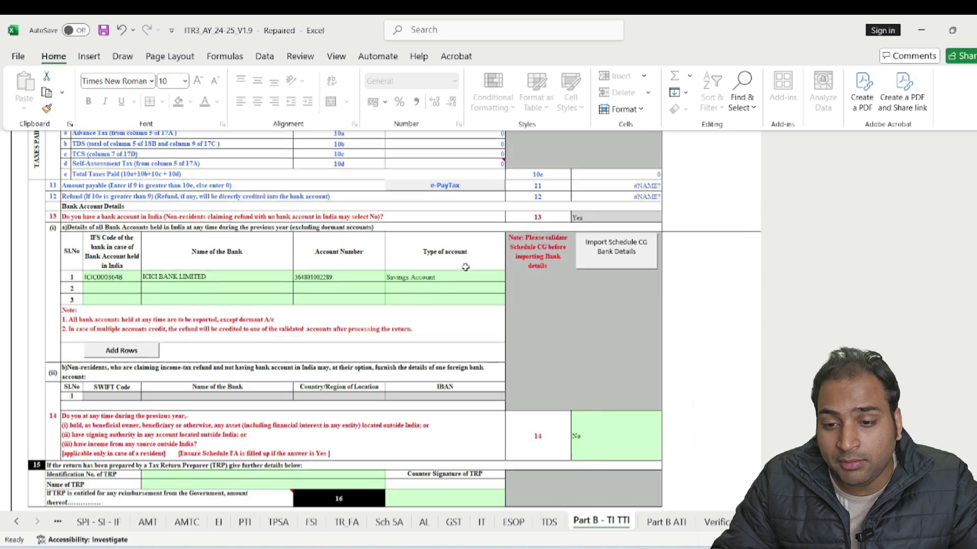
# Switch to the e-Filing portal in Chrome and open the e-Pay Tax page.
pyautogui.hotkey('alt', 'Tab')
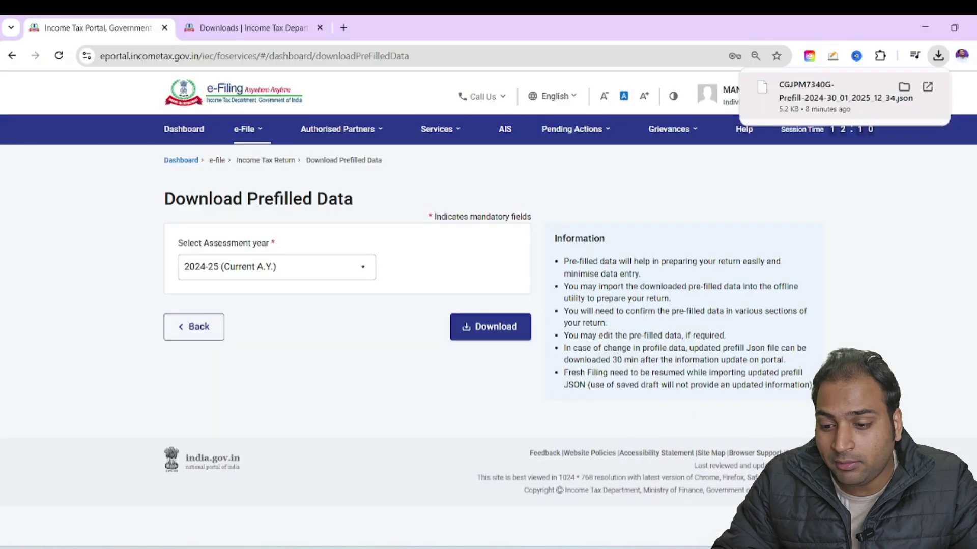
pyautogui.click(246, 128)
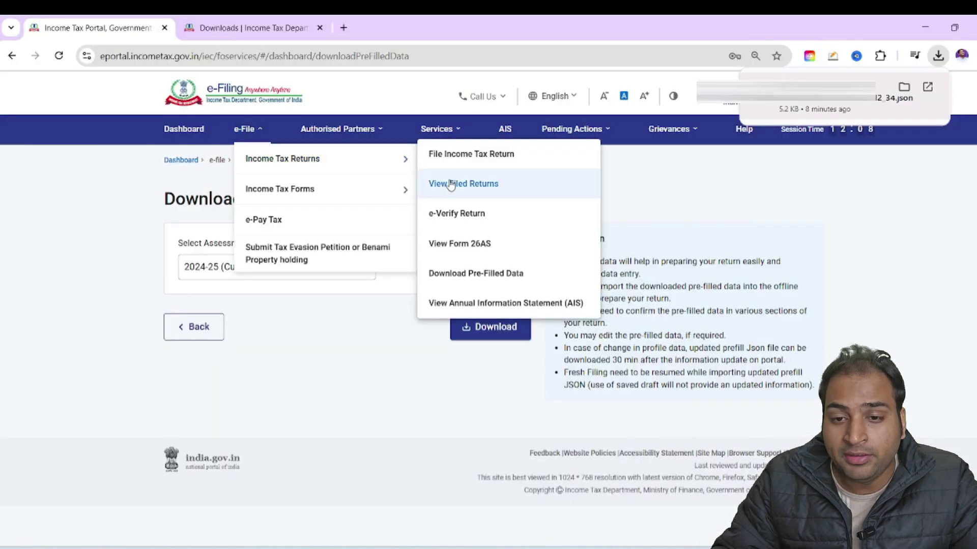
pyautogui.moveTo(335, 200)
pyautogui.click(323, 226)
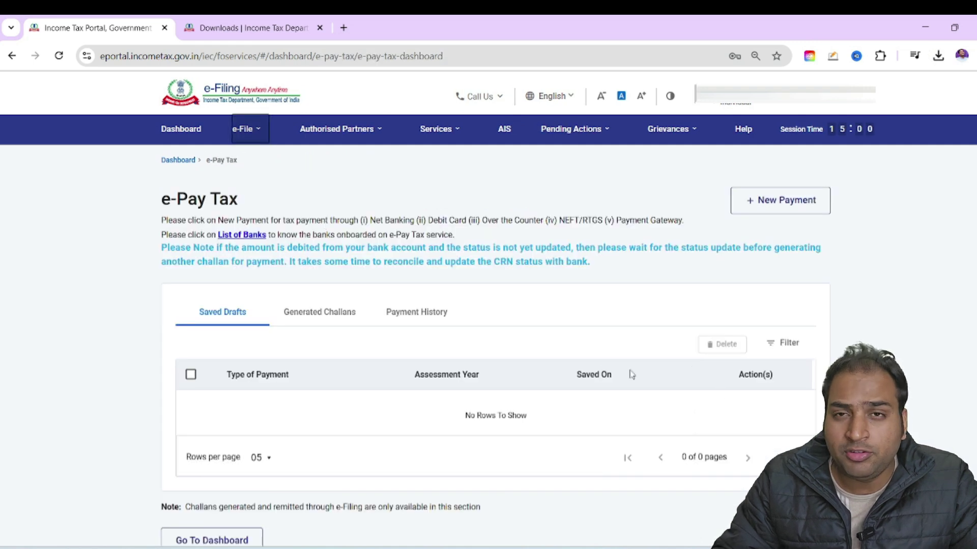
pyautogui.scroll(-1, 897, 264)
pyautogui.scroll(-2, 898, 264)
pyautogui.scroll(3, 772, 168)
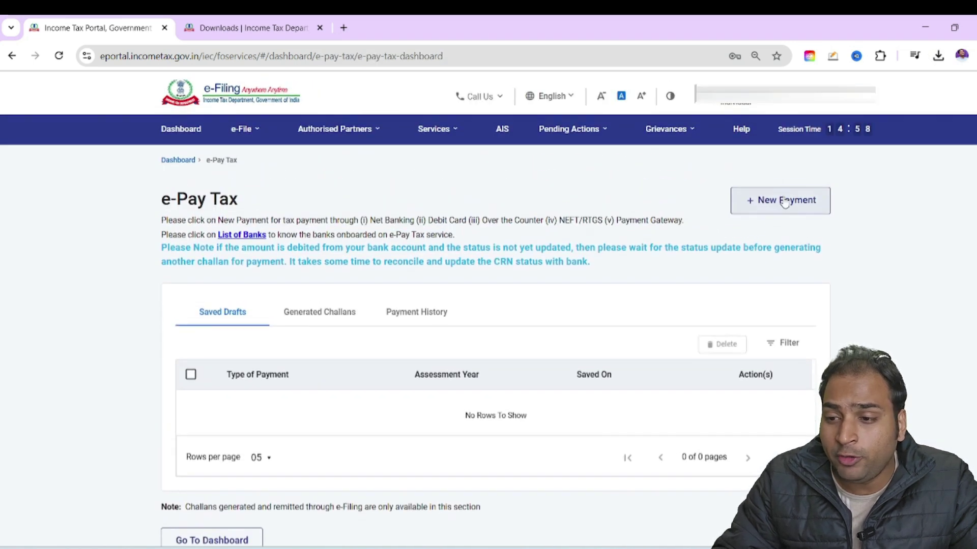
# Start a new tax payment for assessment year 2024-25 as Self-Assessment Tax (300) and continue to the tax break-up details.
pyautogui.click(787, 198)
pyautogui.click(356, 370)
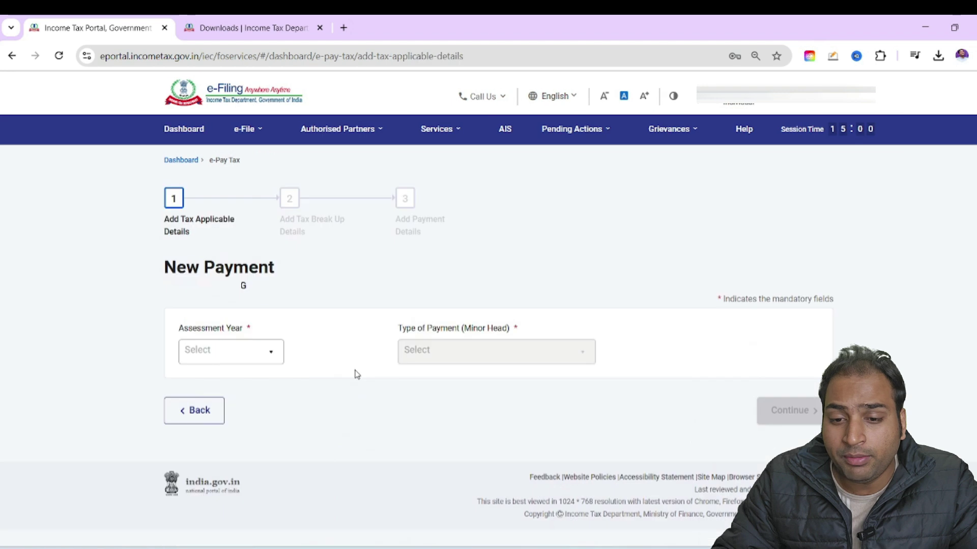
pyautogui.click(270, 358)
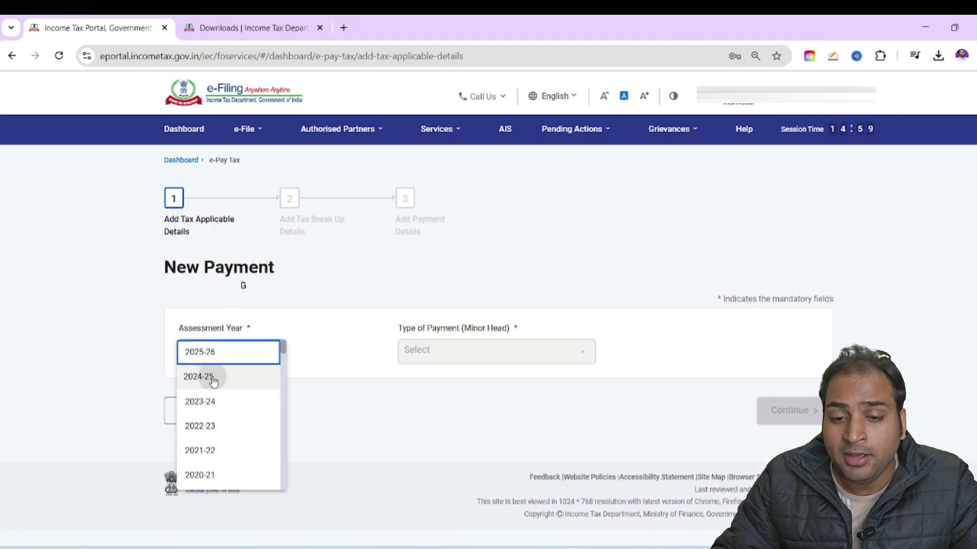
pyautogui.click(209, 379)
pyautogui.click(510, 350)
pyautogui.click(501, 363)
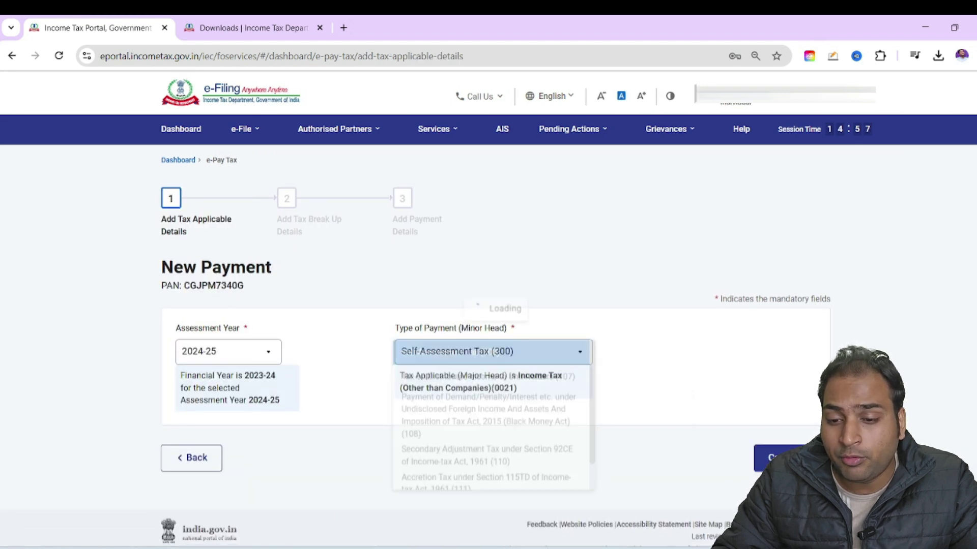
pyautogui.click(773, 457)
# Review the tax break-up fields of the new payment and select the existing Tax amount.
pyautogui.scroll(-3, 430, 356)
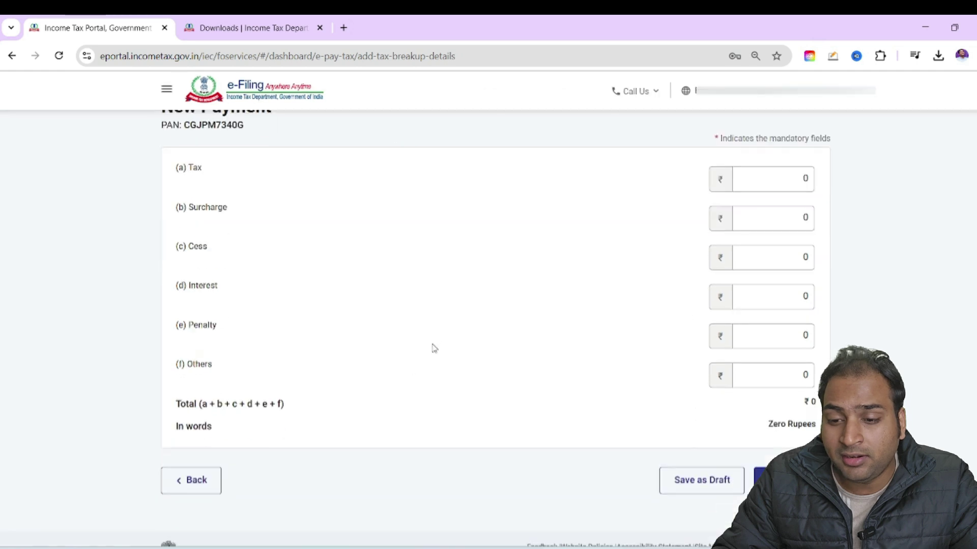
pyautogui.click(750, 179)
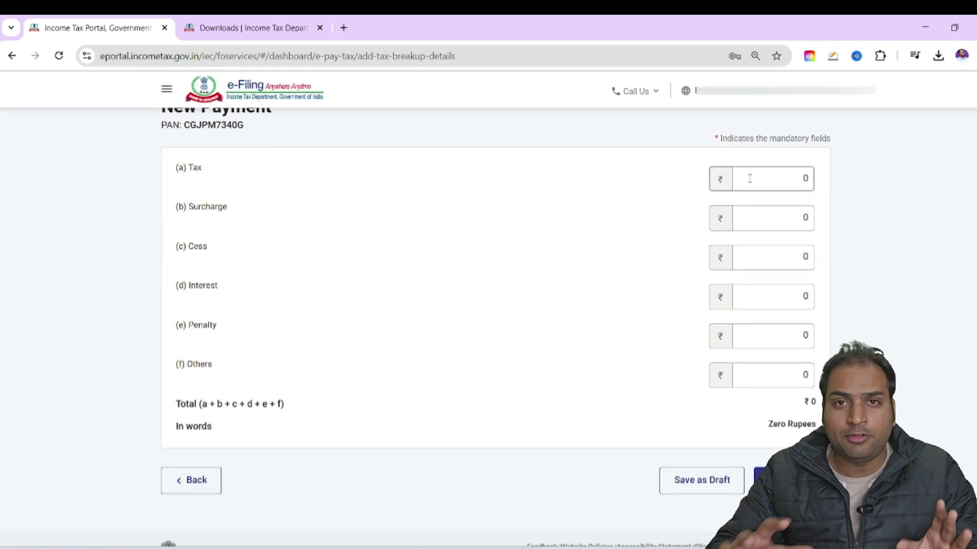
pyautogui.click(749, 179)
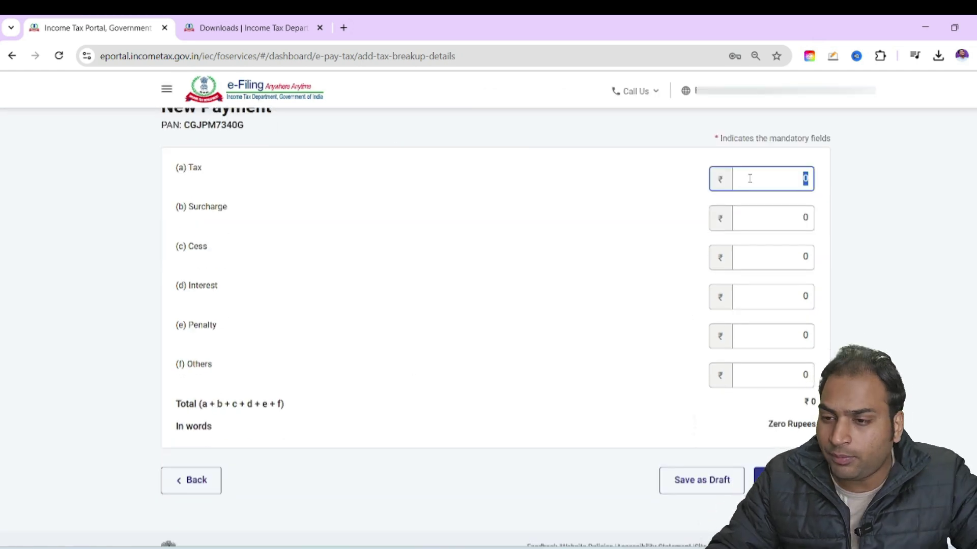
# Switch to the Excel ITR-3 utility to check gross tax payable and aggregate liability in lines 3 and 9, returning to the payment's Tax field.
pyautogui.hotkey('alt', 'Tab')
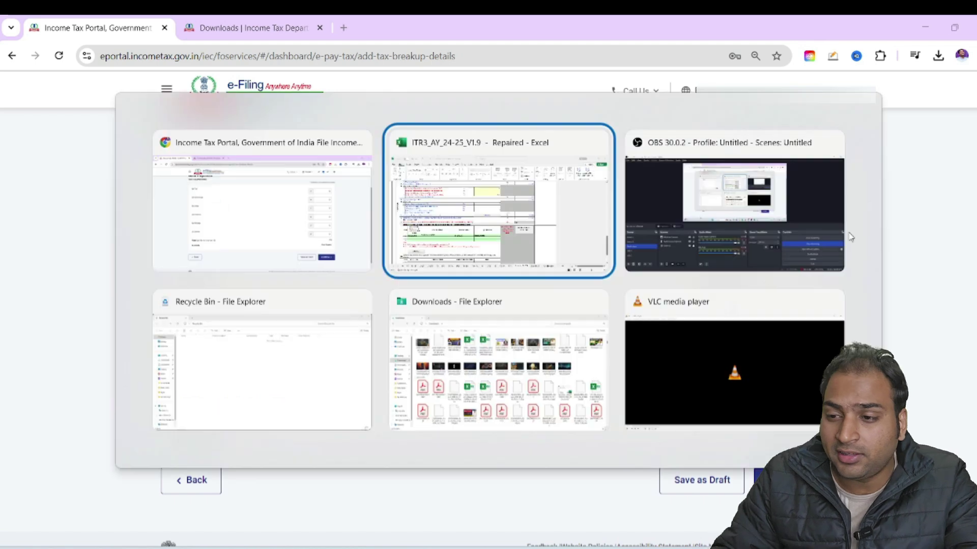
pyautogui.scroll(8, 669, 391)
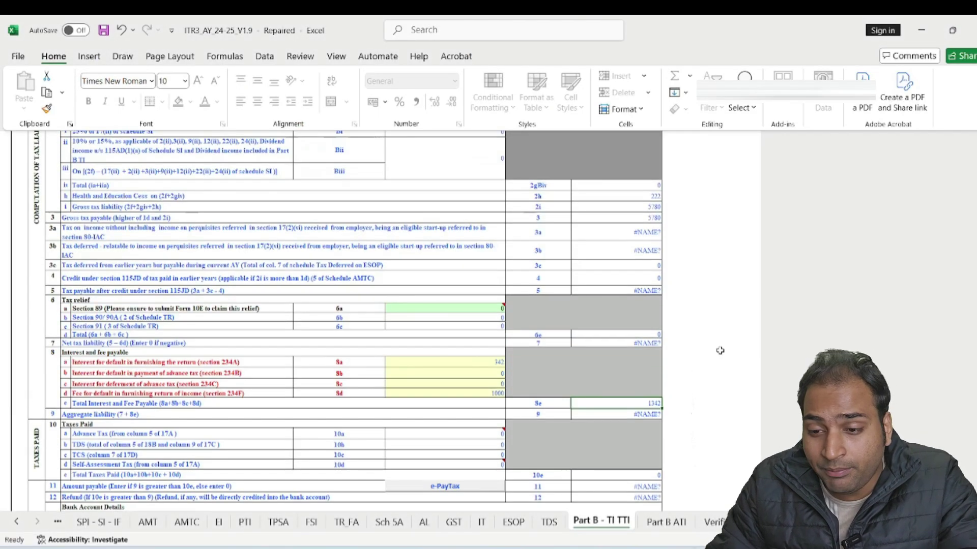
pyautogui.click(648, 245)
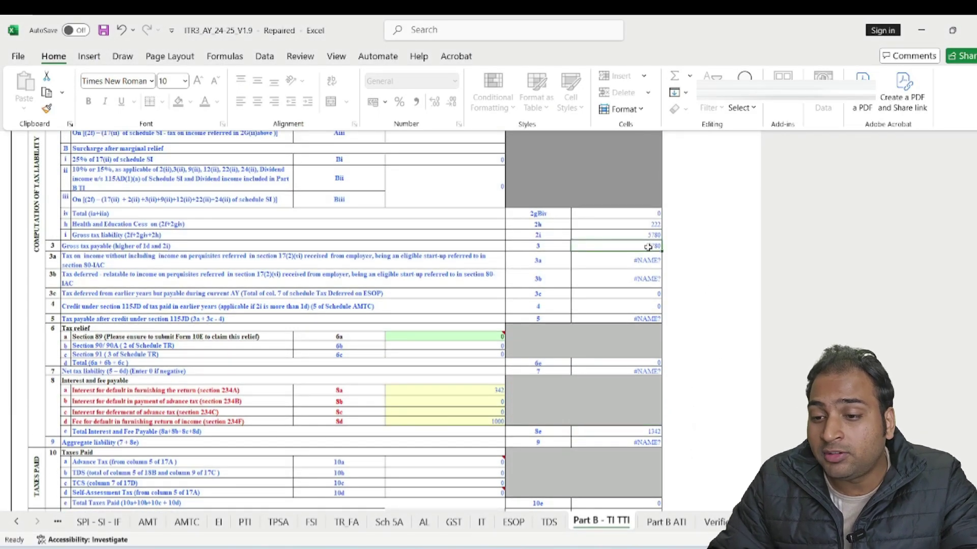
pyautogui.scroll(-4, 648, 415)
pyautogui.click(635, 325)
pyautogui.scroll(-8, 638, 351)
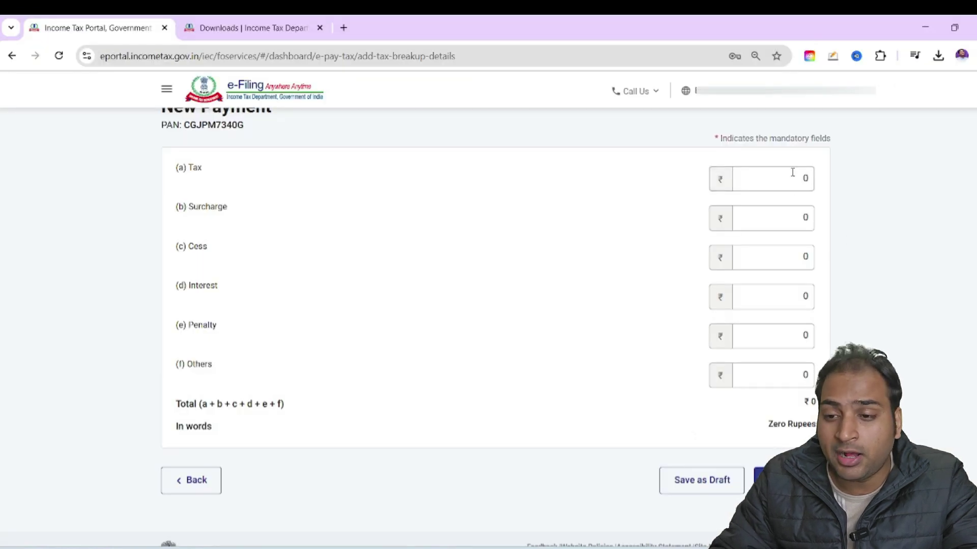
pyautogui.click(792, 173)
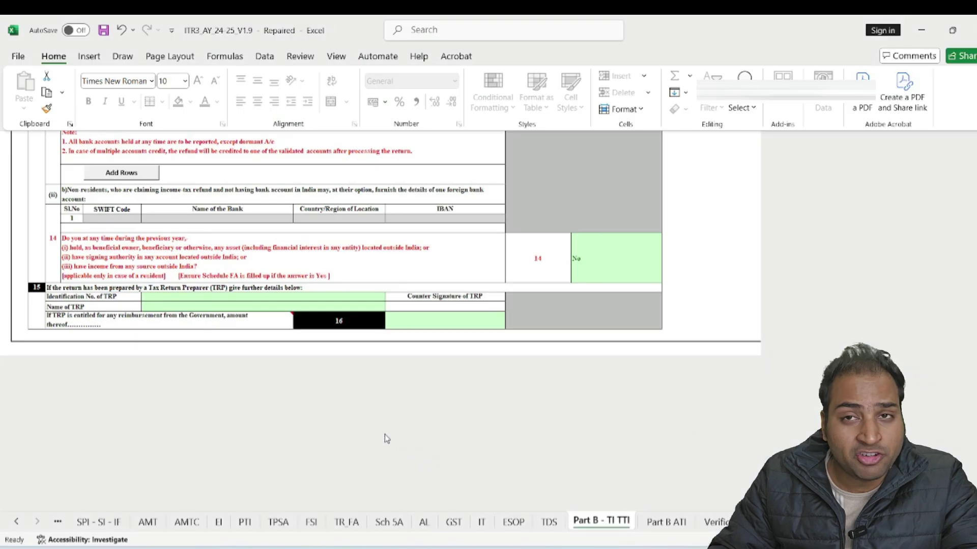
# Switch back to the Excel utility and examine Part B-TTI's interest and fee, taxes paid, amount payable and refund lines 8 to 12.
pyautogui.scroll(8, 386, 436)
pyautogui.scroll(7, 647, 471)
pyautogui.scroll(-12, 645, 470)
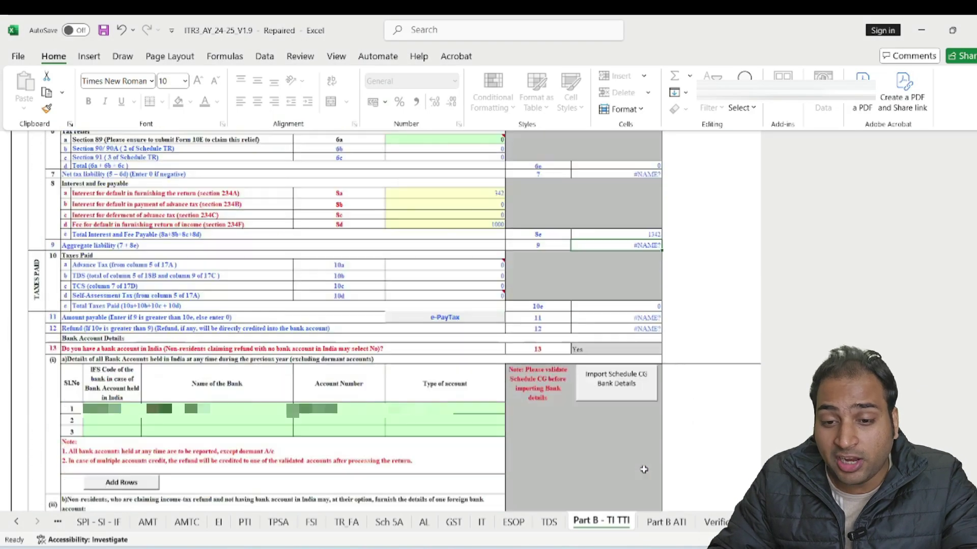
pyautogui.scroll(4, 448, 422)
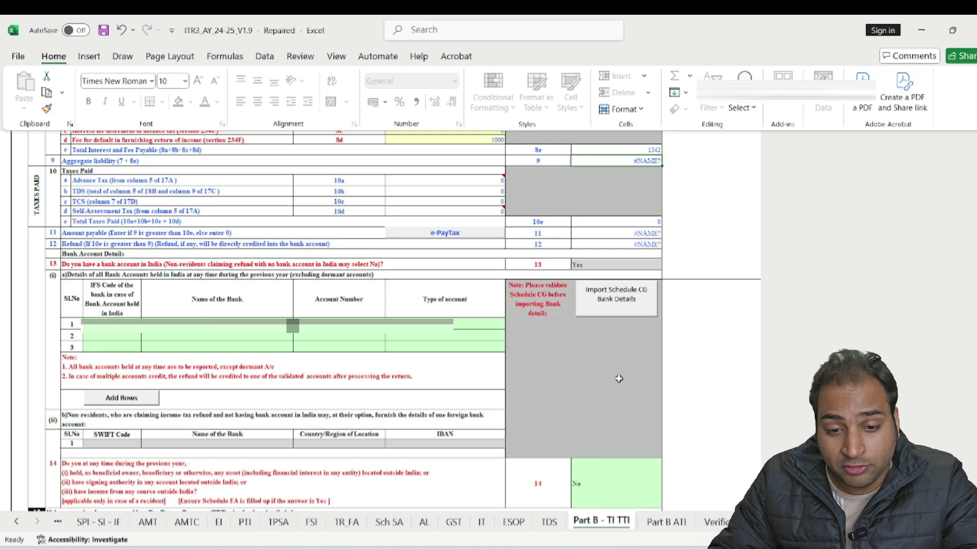
pyautogui.scroll(3, 618, 379)
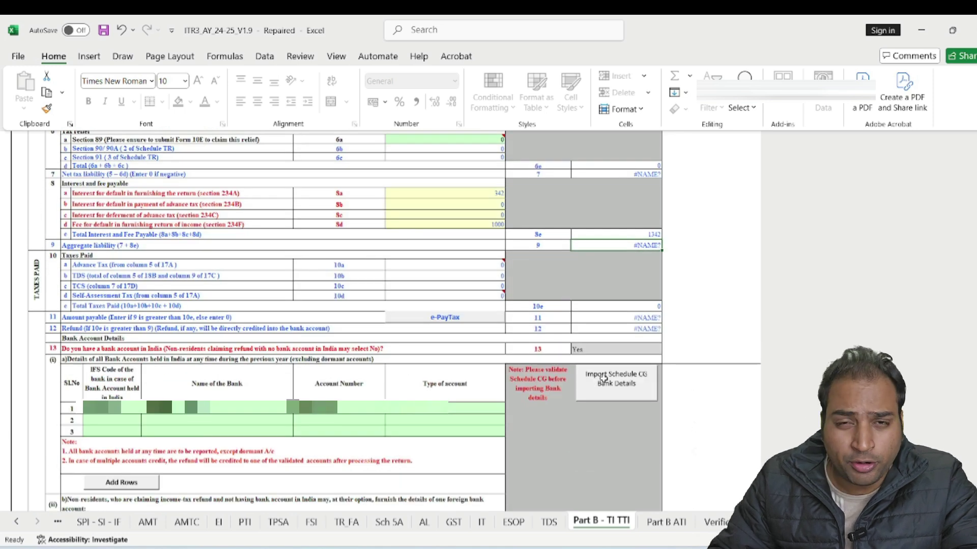
pyautogui.scroll(2, 476, 397)
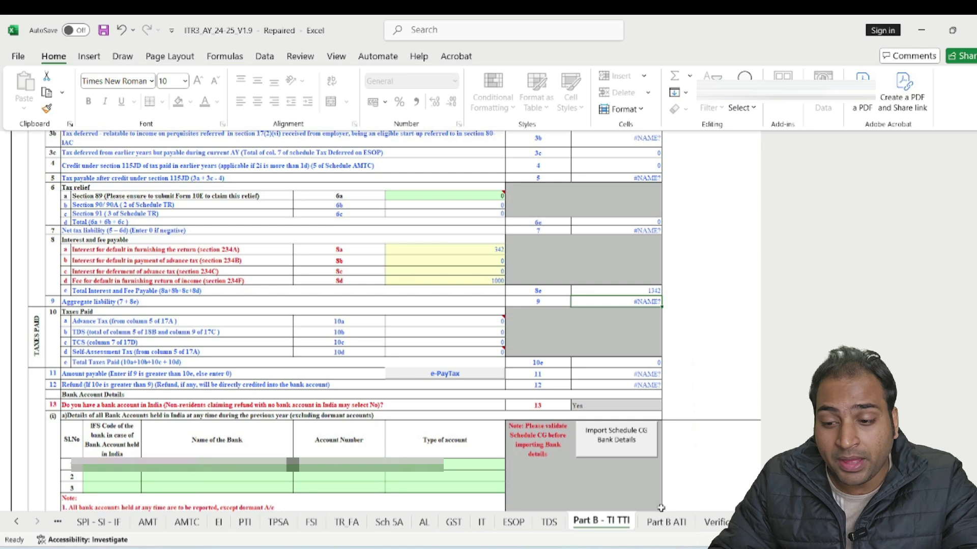
pyautogui.scroll(-1, 217, 368)
pyautogui.scroll(1, 217, 368)
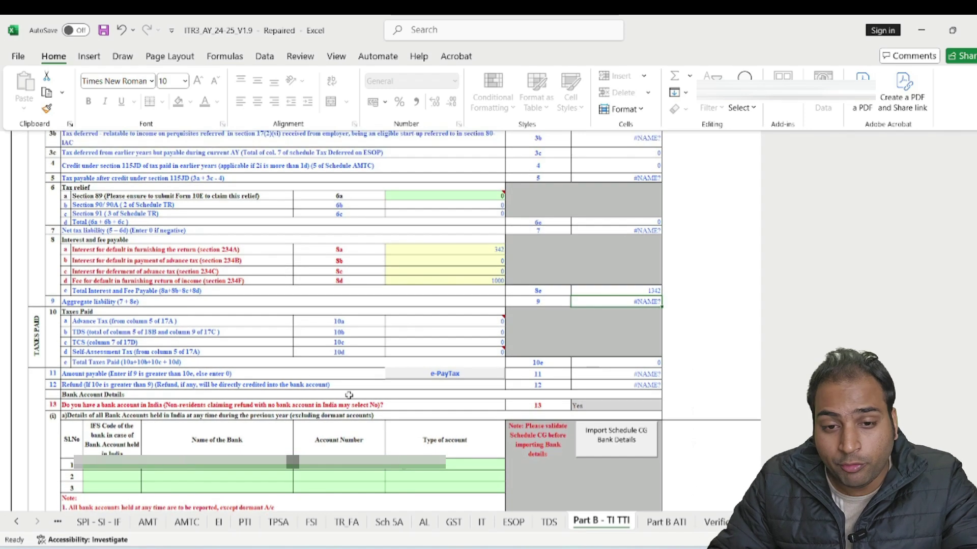
# View the Excel utility's Verification schedule and switch to the e-Filing portal in the browser to start filing an income tax return.
pyautogui.click(717, 522)
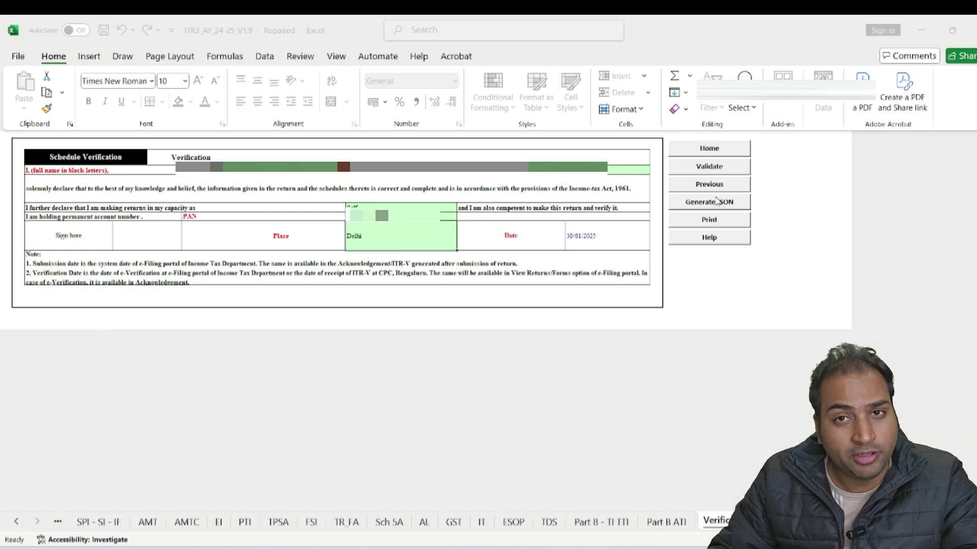
pyautogui.hotkey('alt', 'Tab')
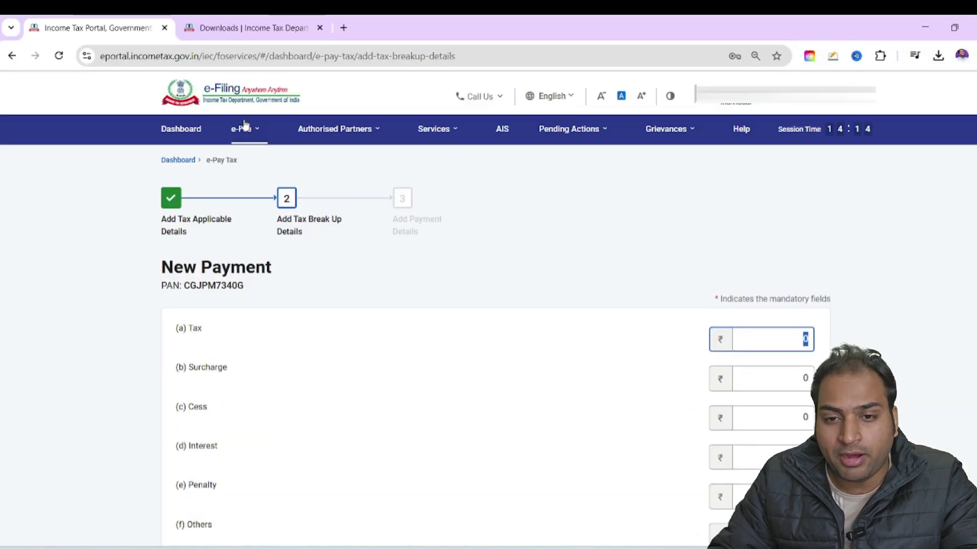
pyautogui.click(246, 127)
pyautogui.moveTo(305, 158)
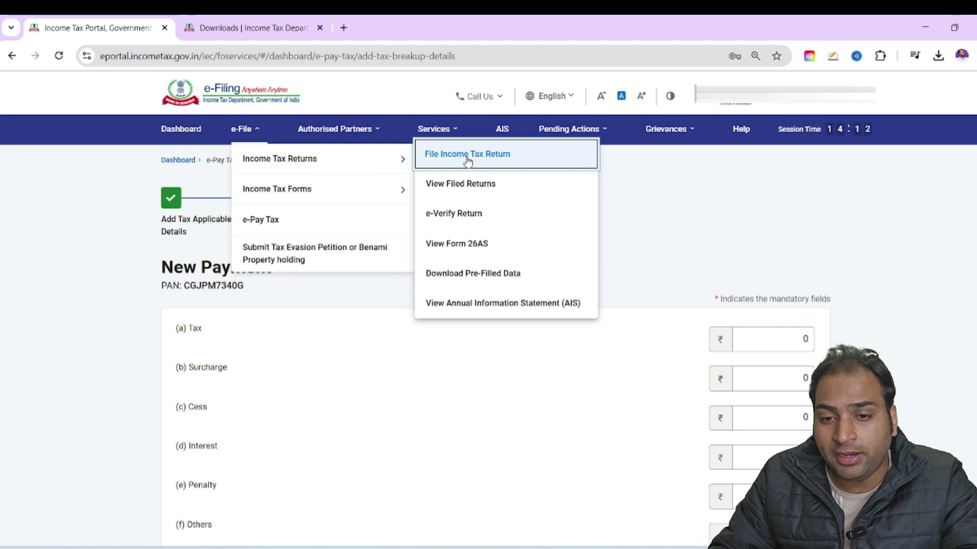
pyautogui.click(469, 166)
# Choose assessment year 2024-25 (Current A.Y.), filing type 139(8A) - Updated Return, and No for audit u/s 44AB or political party.
pyautogui.click(214, 322)
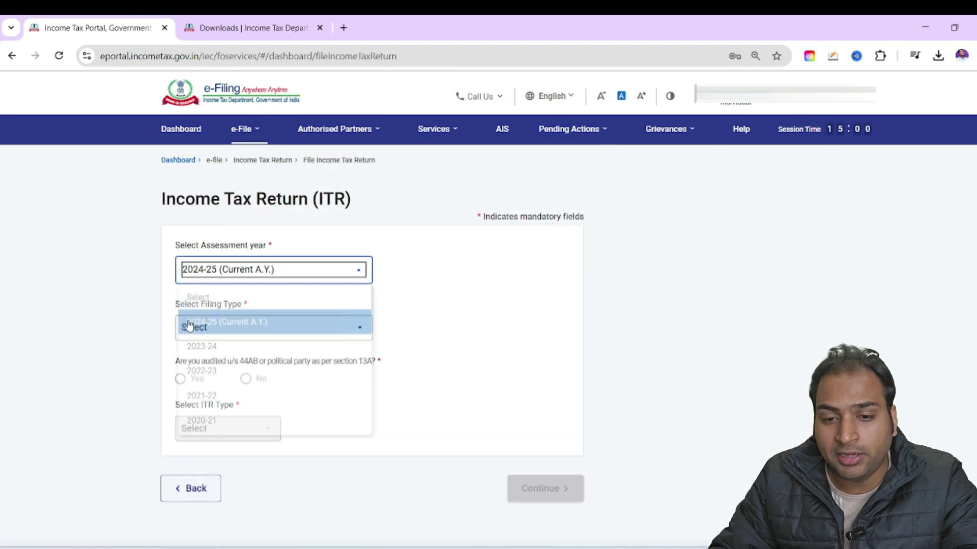
pyautogui.click(203, 326)
pyautogui.click(254, 455)
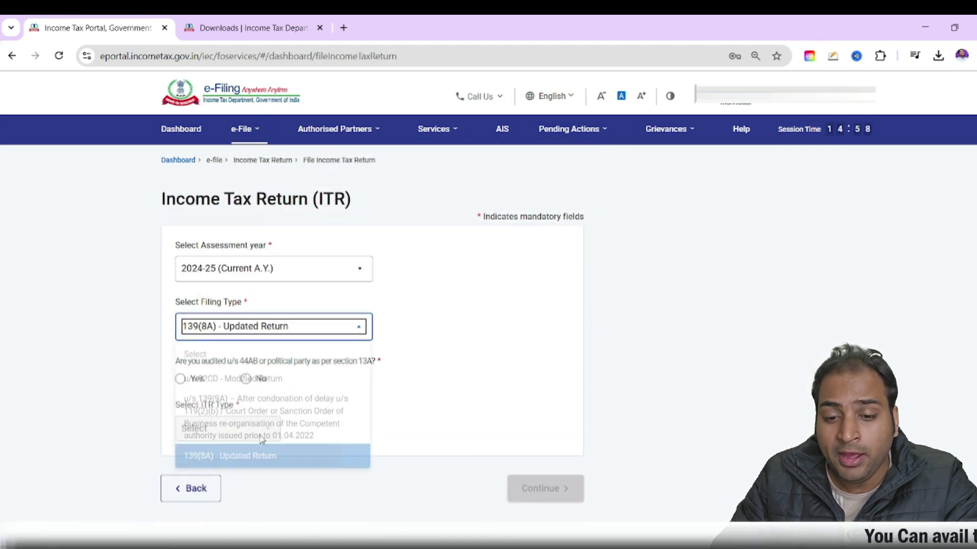
pyautogui.click(246, 377)
# Select ITR-3 as the ITR type, continue, and confirm the section 139(8A) eligibility conditions to reach the return upload page.
pyautogui.scroll(-1, 232, 358)
pyautogui.click(232, 360)
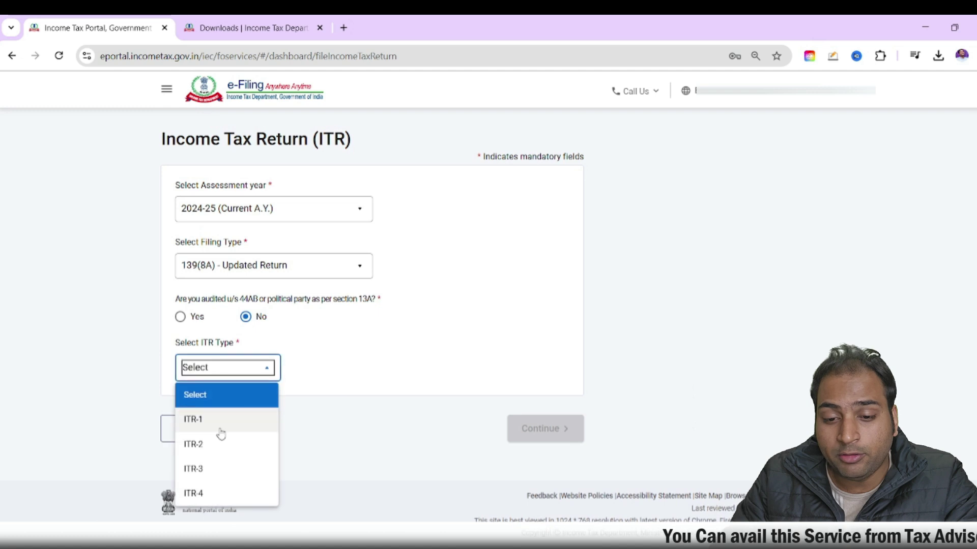
pyautogui.click(224, 467)
pyautogui.click(540, 427)
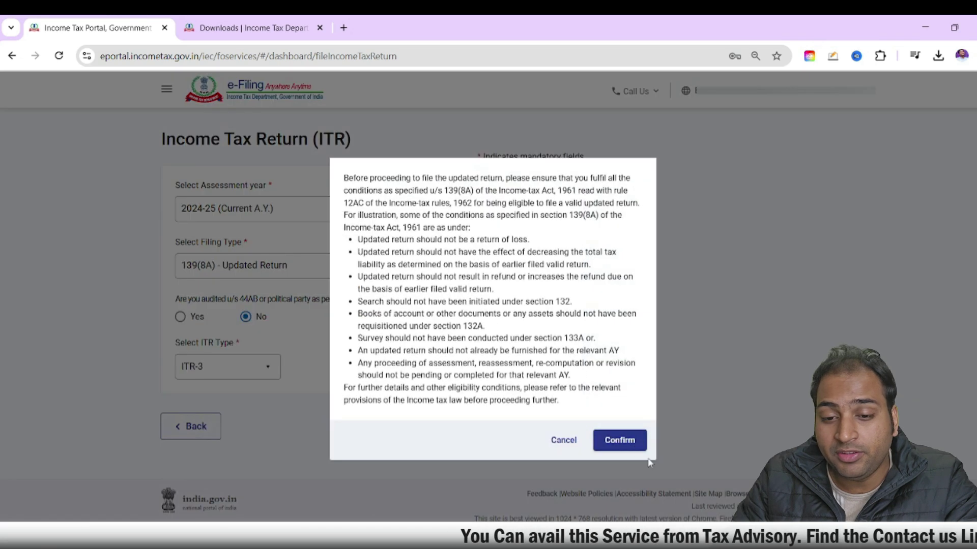
pyautogui.click(619, 432)
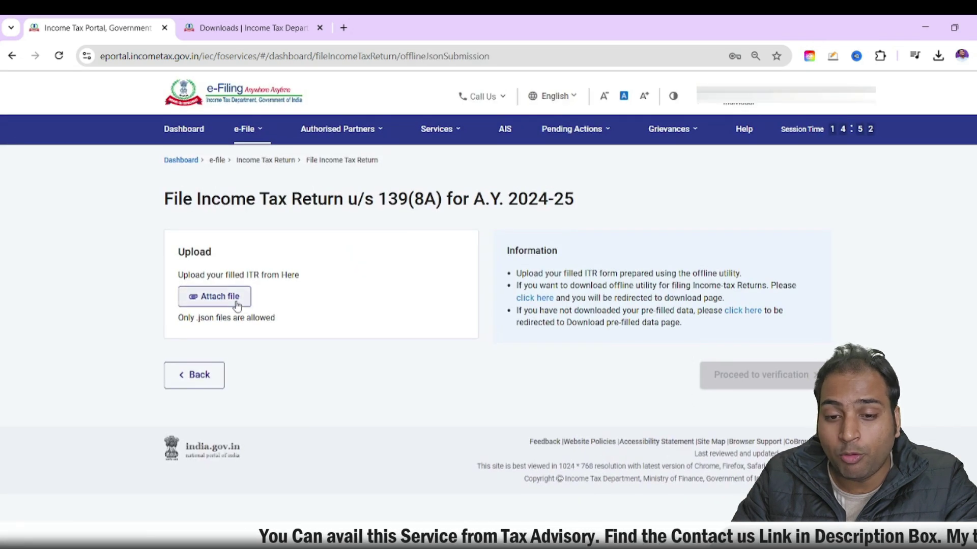